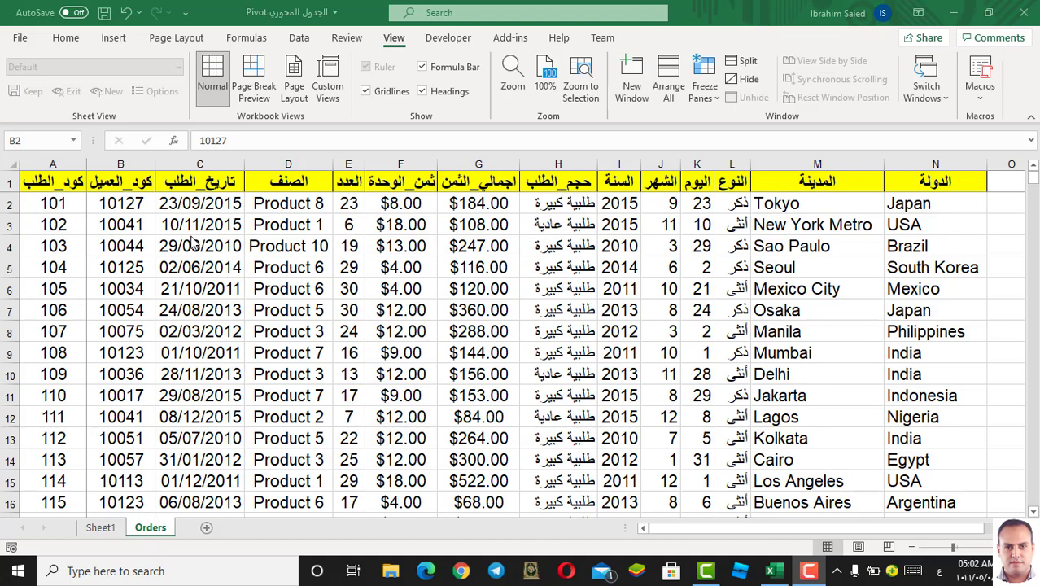
# Switch to Sheet1, which holds the old country-by-year pivot table
pyautogui.scroll(-20, 126, 261)
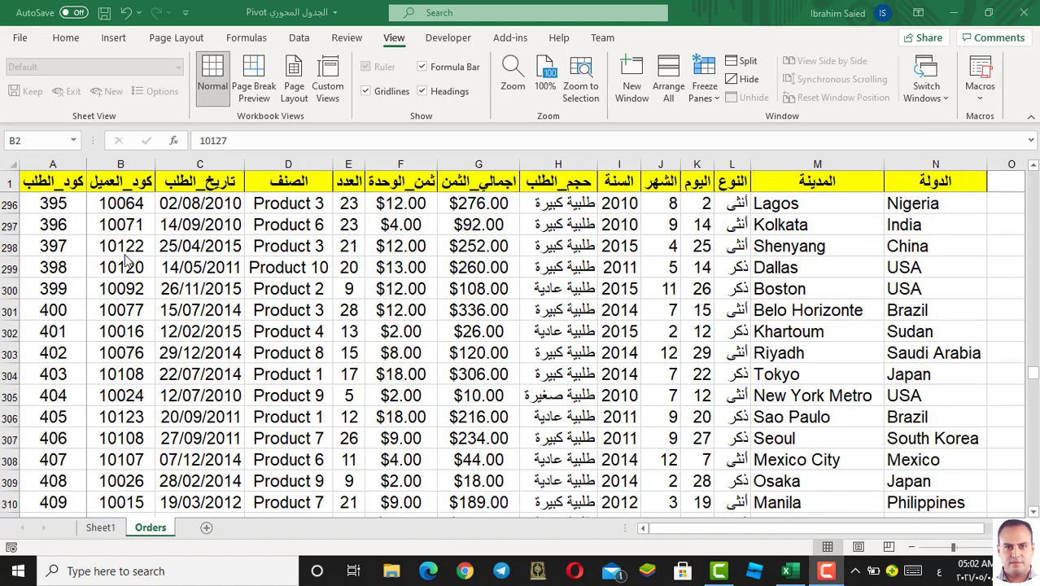
pyautogui.scroll(-16, 126, 260)
pyautogui.scroll(-16, 126, 262)
pyautogui.scroll(-16, 127, 266)
pyautogui.scroll(-12, 128, 270)
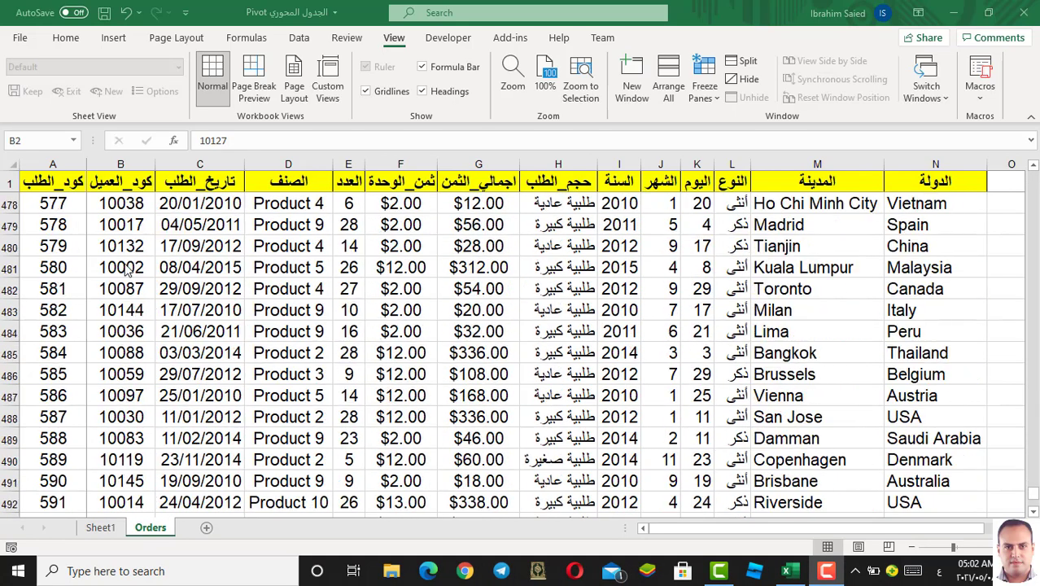
pyautogui.scroll(-5, 126, 270)
pyautogui.scroll(19, 162, 251)
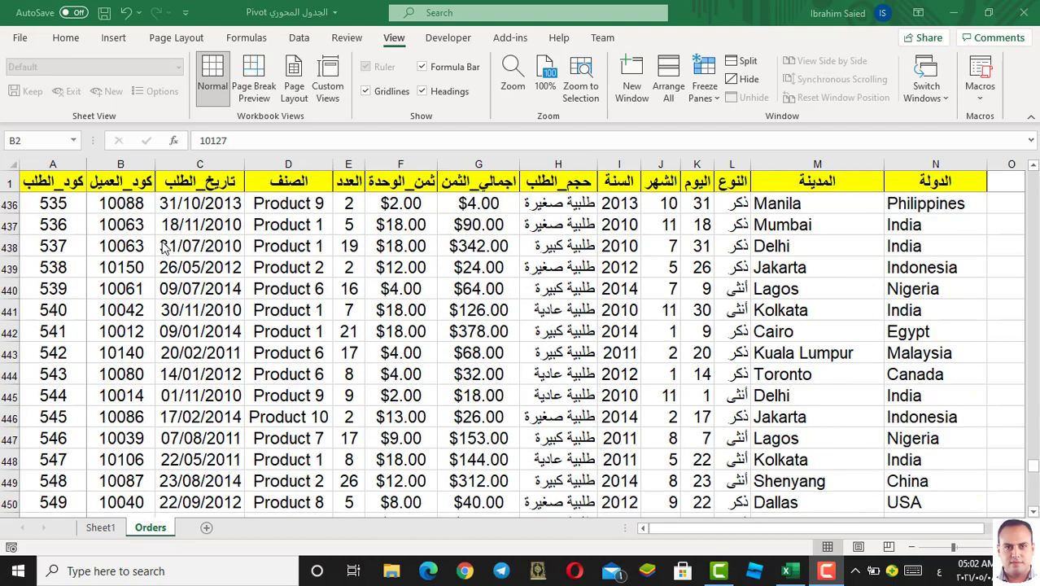
pyautogui.scroll(19, 163, 250)
pyautogui.scroll(20, 163, 251)
pyautogui.scroll(20, 163, 249)
pyautogui.scroll(20, 162, 249)
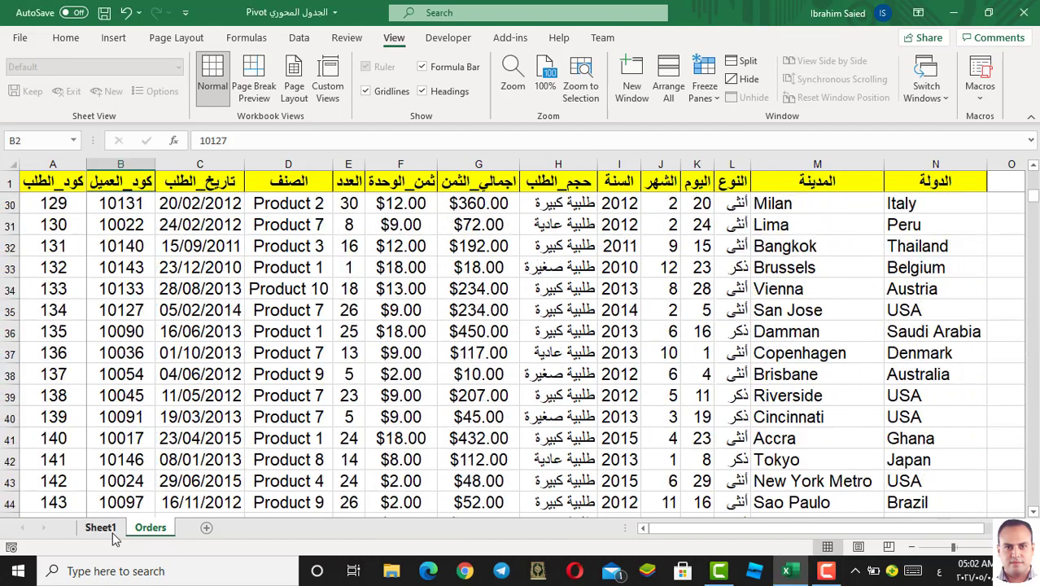
pyautogui.click(100, 527)
pyautogui.scroll(-3, 896, 301)
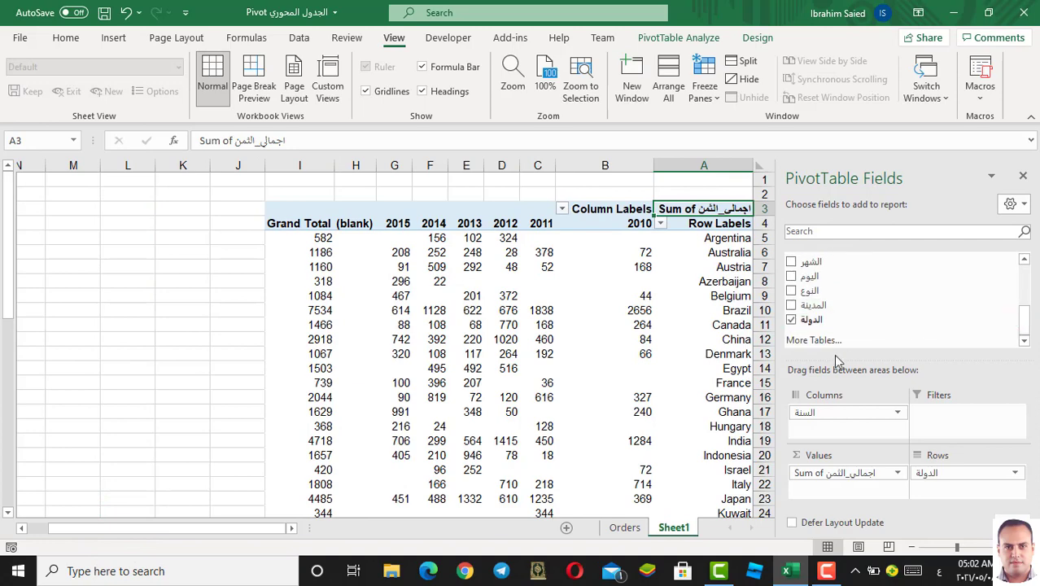
pyautogui.scroll(3, 839, 296)
pyautogui.scroll(-9, 593, 334)
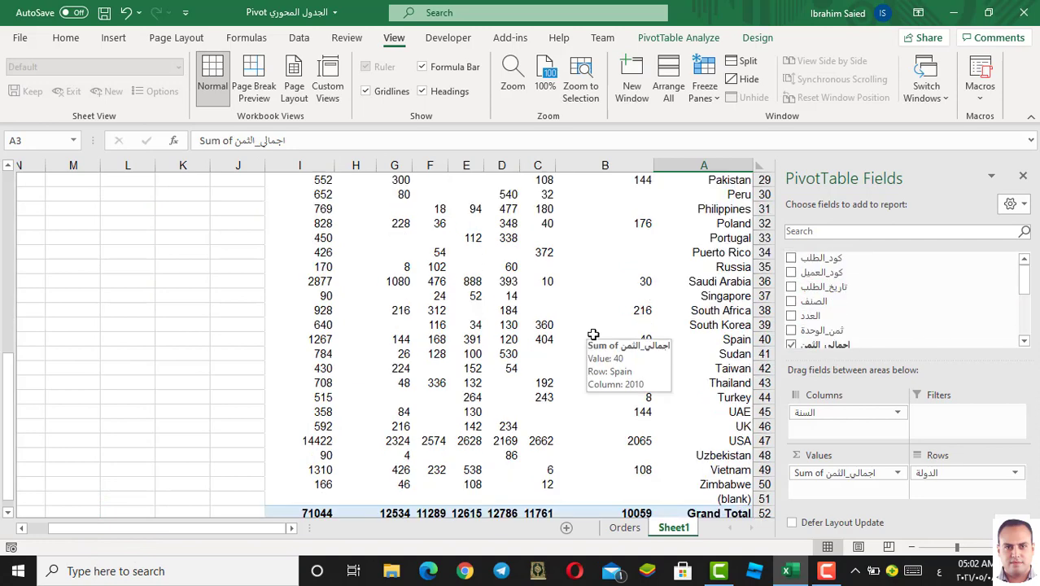
pyautogui.scroll(5, 593, 334)
pyautogui.scroll(5, 594, 335)
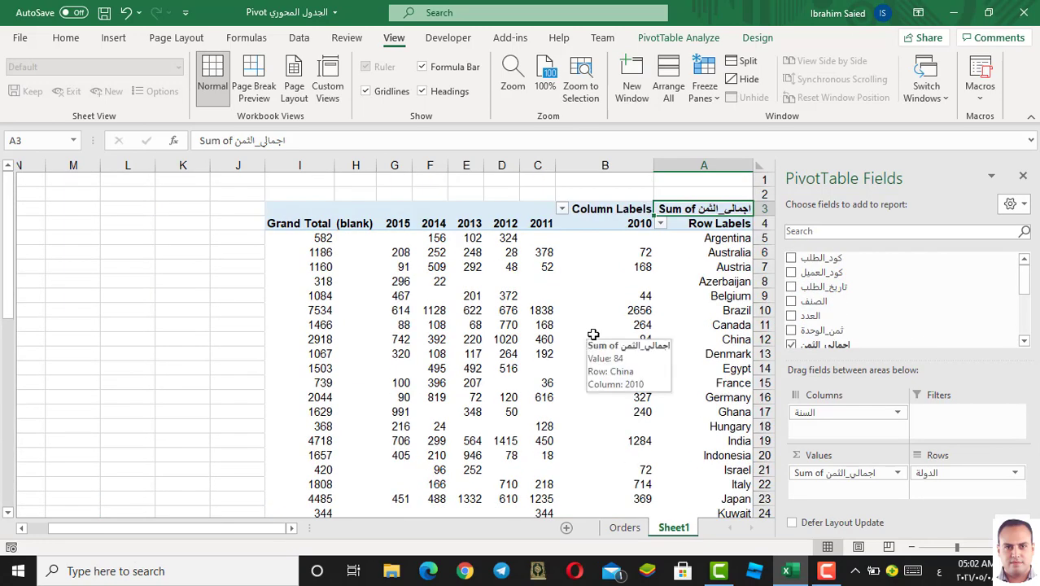
# Delete Sheet1 and confirm the permanent deletion
pyautogui.rightClick(673, 530)
pyautogui.click(708, 342)
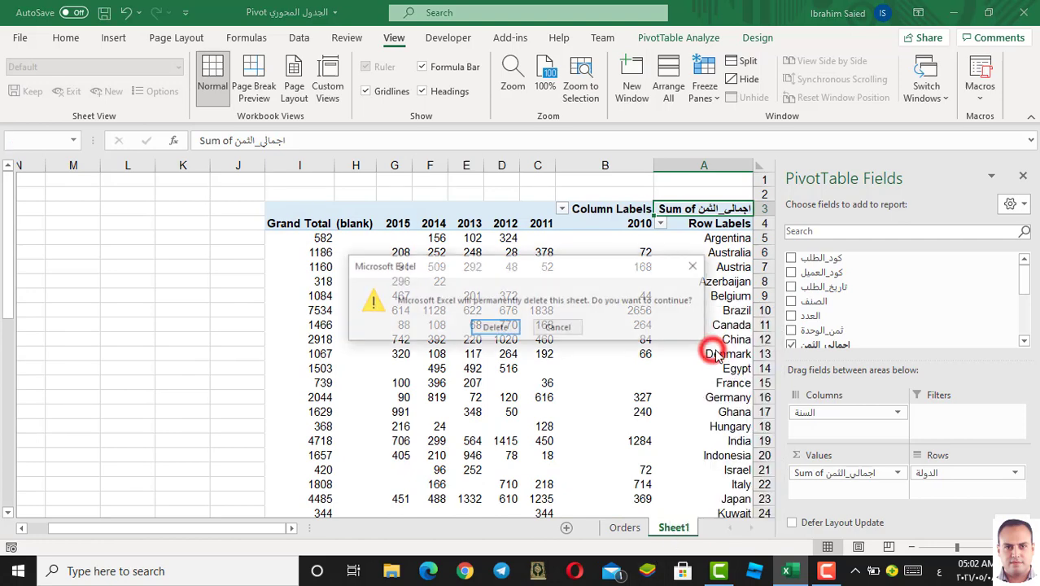
pyautogui.click(502, 328)
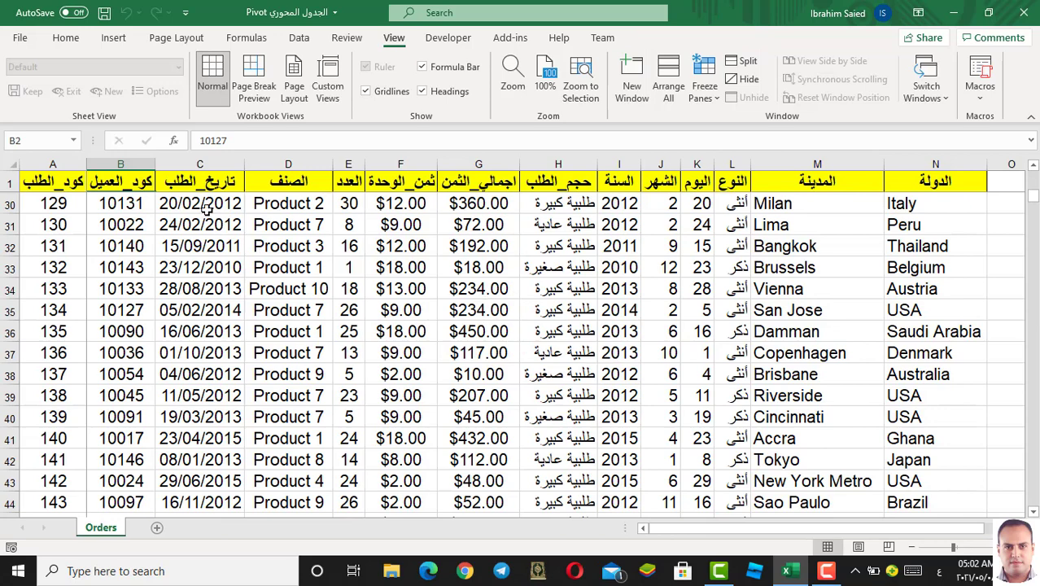
# Select the whole data columns A through N on the Orders sheet
pyautogui.moveTo(62, 157); pyautogui.dragTo(954, 189)
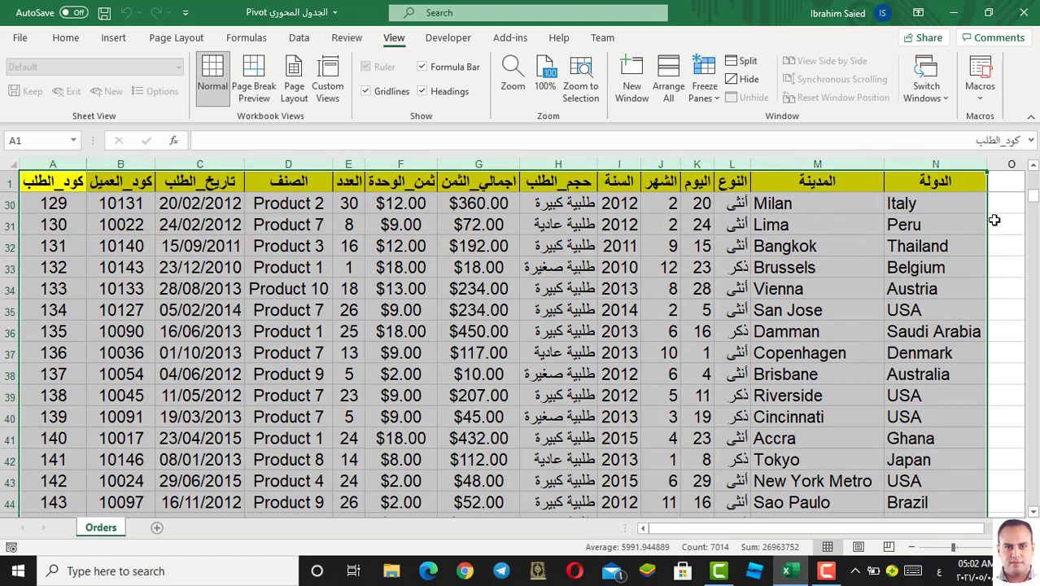
pyautogui.moveTo(1036, 204); pyautogui.dragTo(1034, 199)
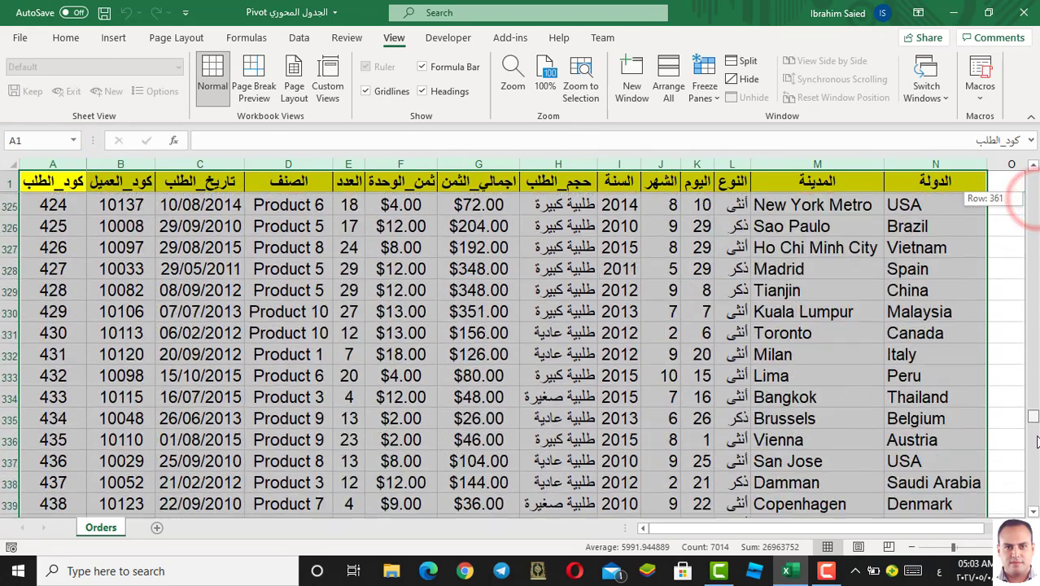
pyautogui.click(1036, 513)
pyautogui.moveTo(1034, 498); pyautogui.dragTo(1032, 496)
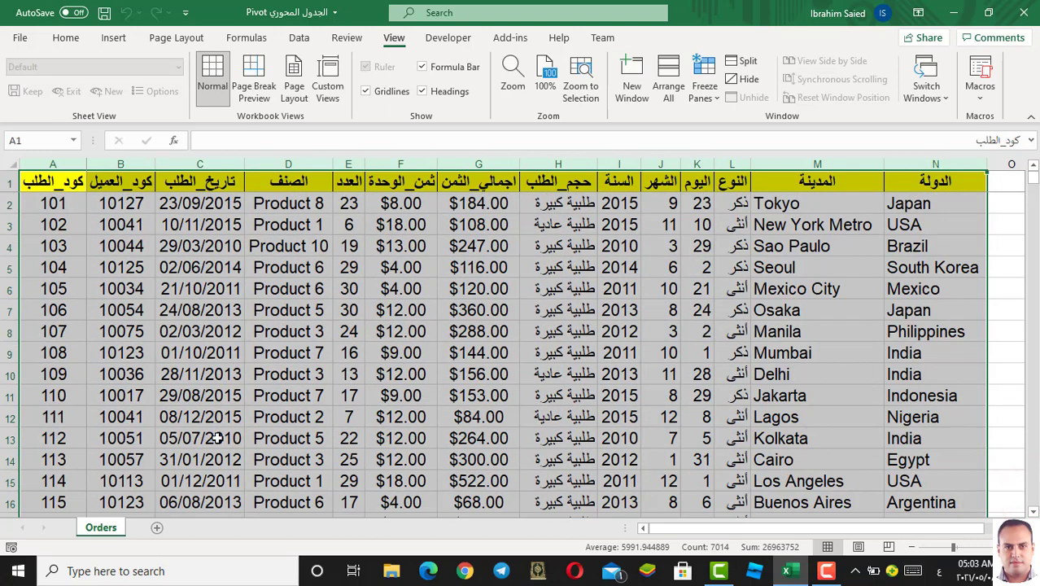
pyautogui.click(840, 203)
pyautogui.moveTo(934, 164); pyautogui.dragTo(53, 185)
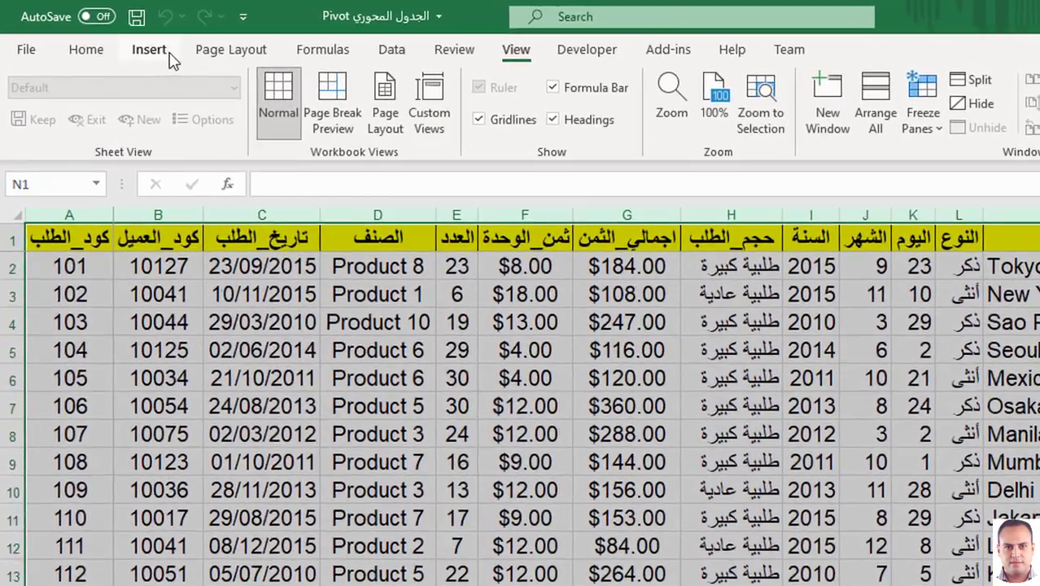
# Insert a PivotTable from Orders!$A:$N on a new worksheet
pyautogui.click(167, 55)
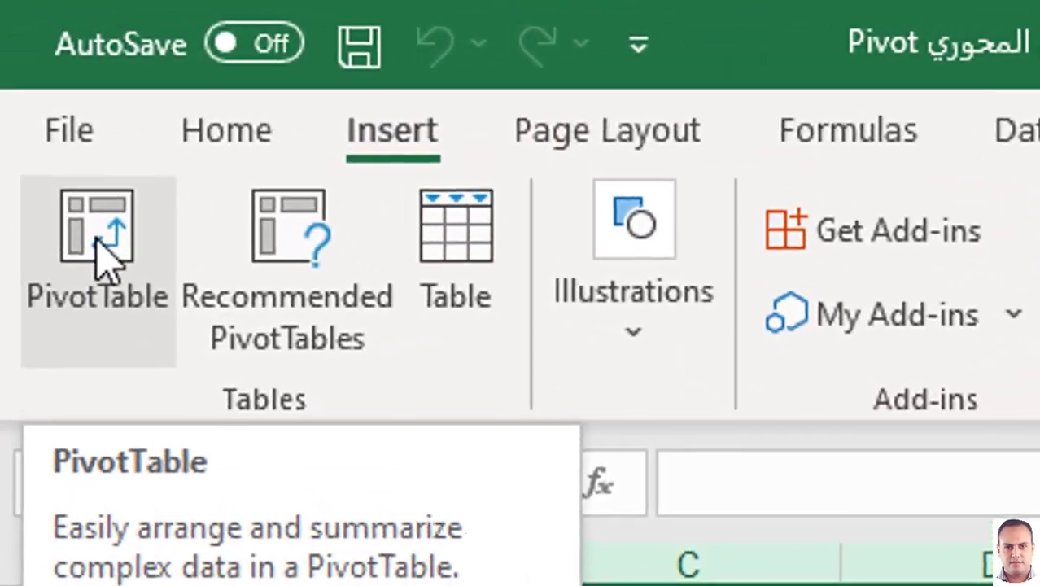
pyautogui.click(96, 241)
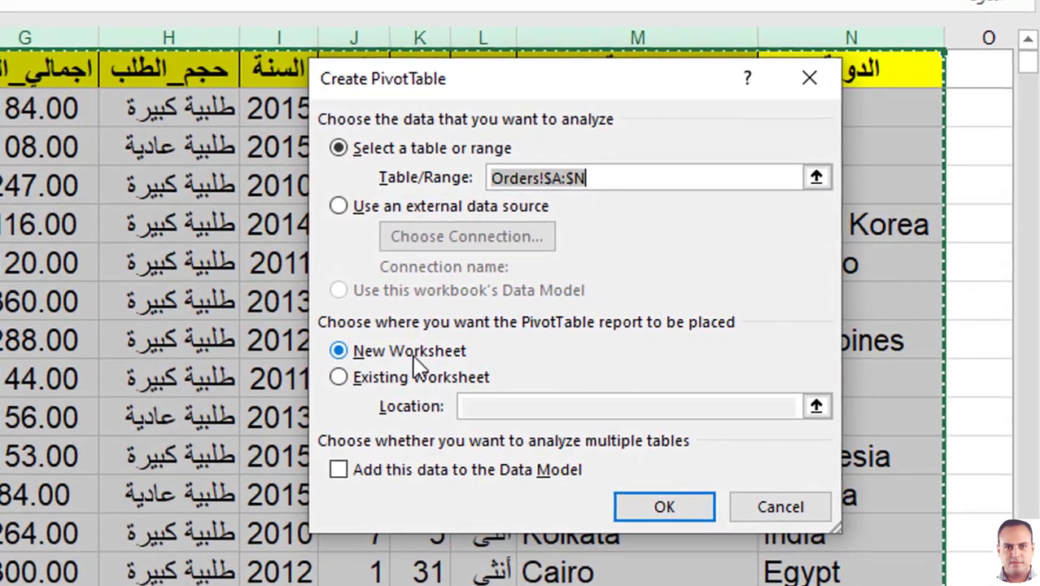
pyautogui.click(635, 507)
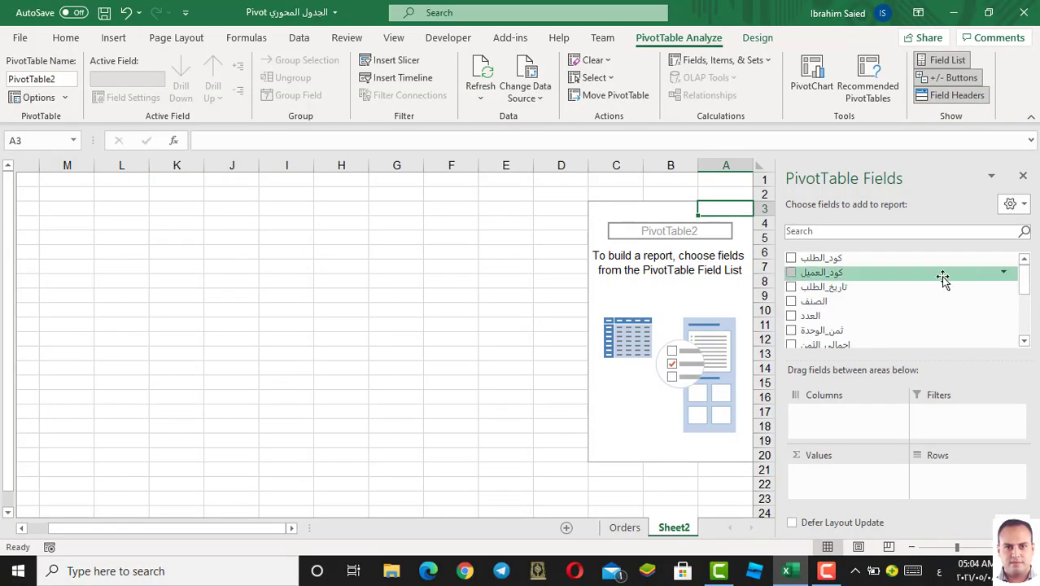
# Sort the PivotTable field list A to Z and put الدولة in Rows
pyautogui.moveTo(1024, 275)
pyautogui.mouseDown()
pyautogui.moveTo(1026, 326)
pyautogui.moveTo(1027, 277)
pyautogui.mouseUp()
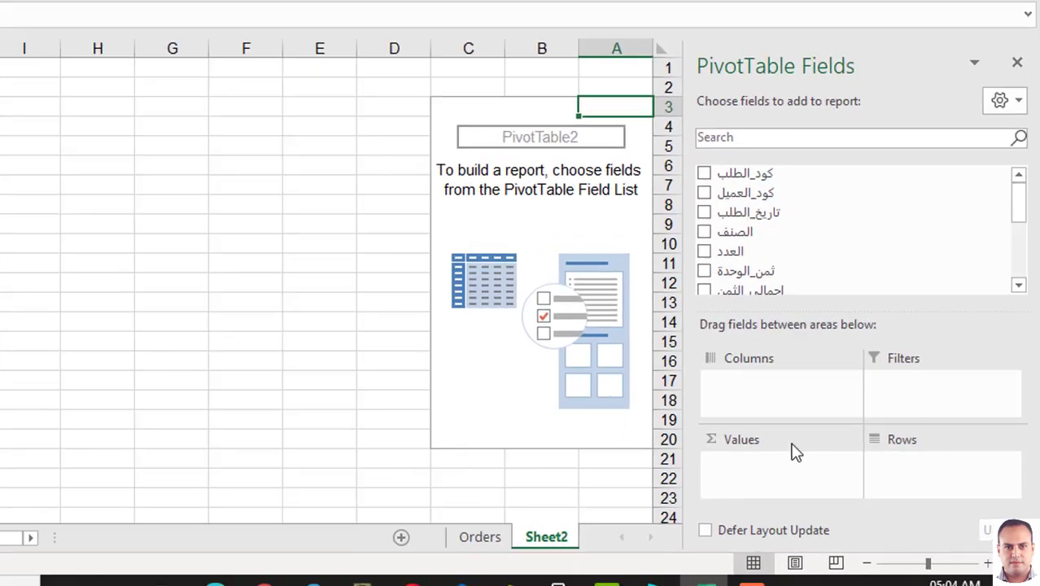
pyautogui.click(758, 383)
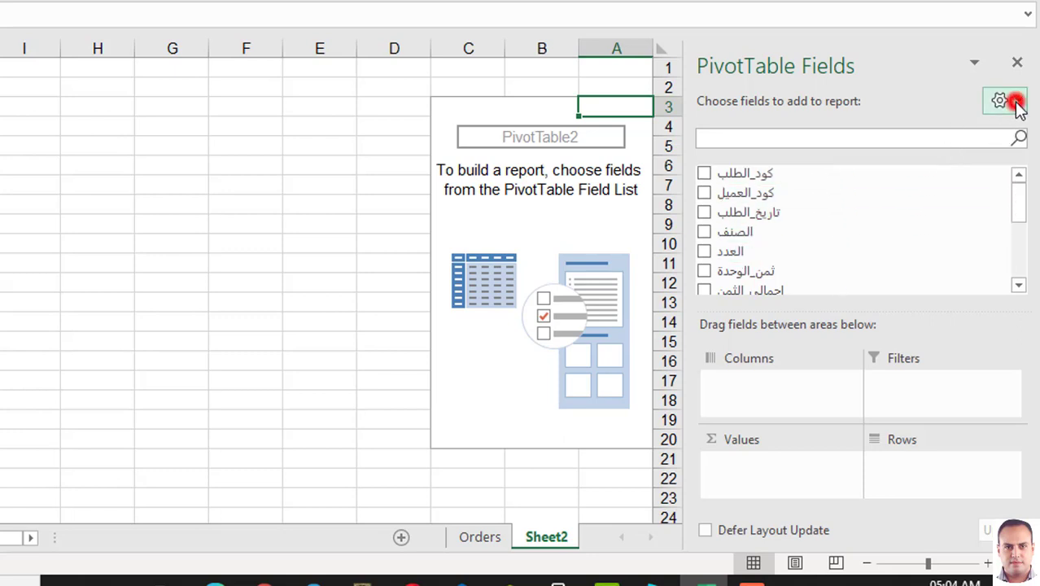
pyautogui.click(1016, 104)
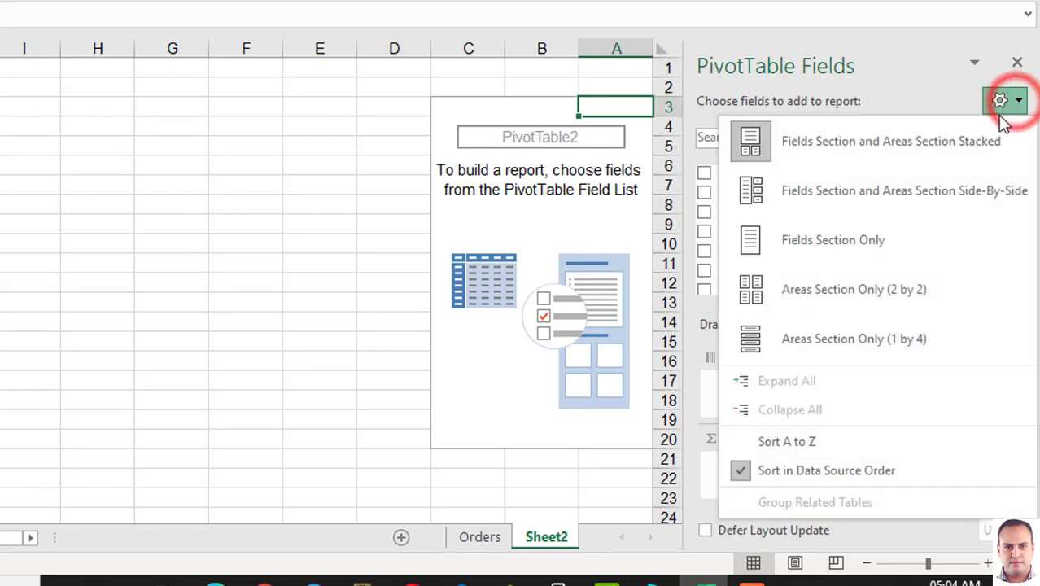
pyautogui.click(909, 445)
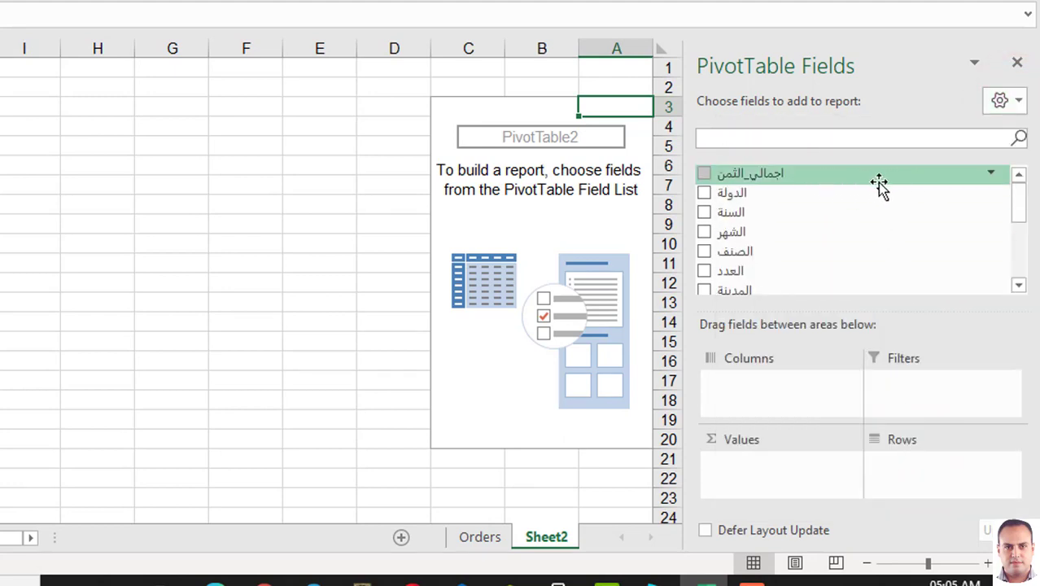
pyautogui.moveTo(1020, 200)
pyautogui.mouseDown()
pyautogui.moveTo(1024, 232)
pyautogui.moveTo(1026, 197)
pyautogui.mouseUp()
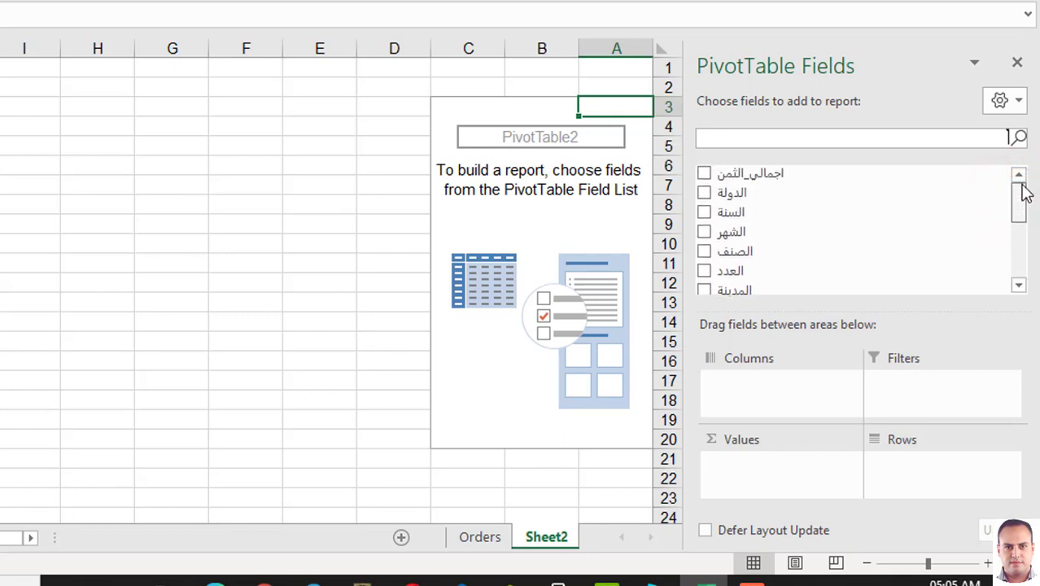
pyautogui.moveTo(841, 200); pyautogui.dragTo(910, 479)
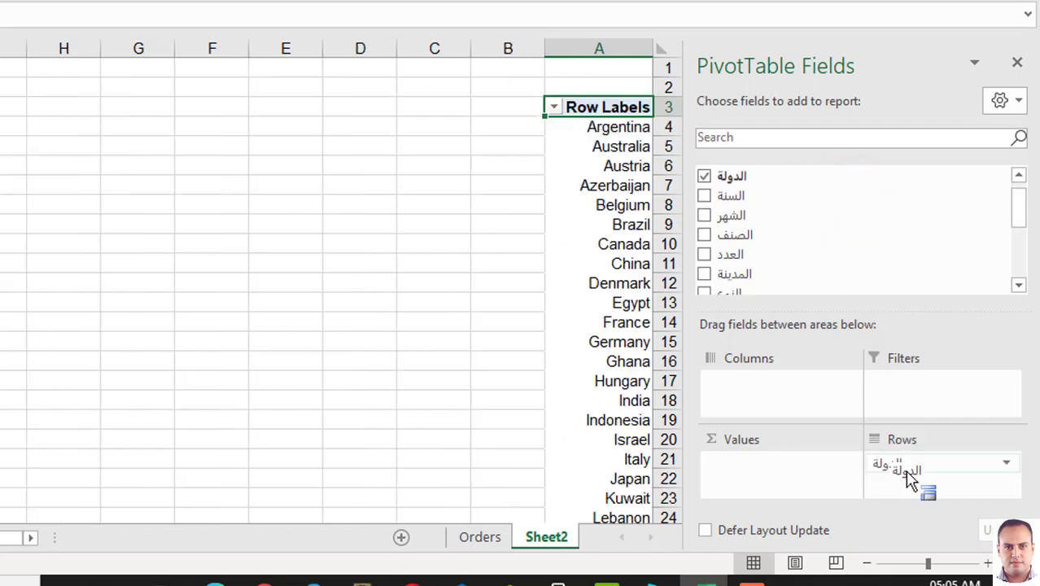
# Place the year field السنة in the Columns area
pyautogui.click(611, 170)
pyautogui.scroll(-5, 602, 171)
pyautogui.scroll(-9, 602, 171)
pyautogui.scroll(14, 606, 183)
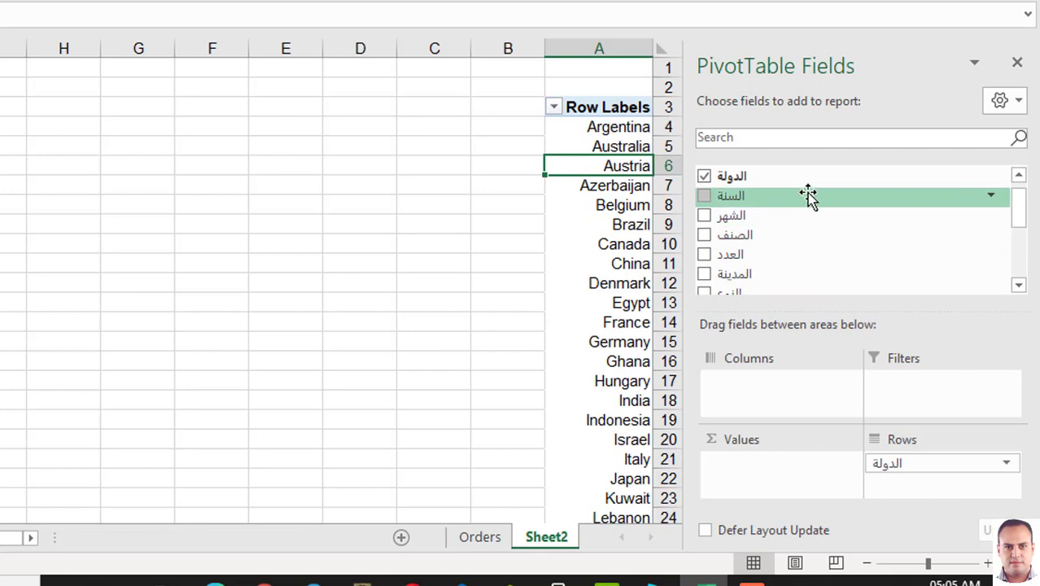
pyautogui.moveTo(808, 196); pyautogui.dragTo(902, 411)
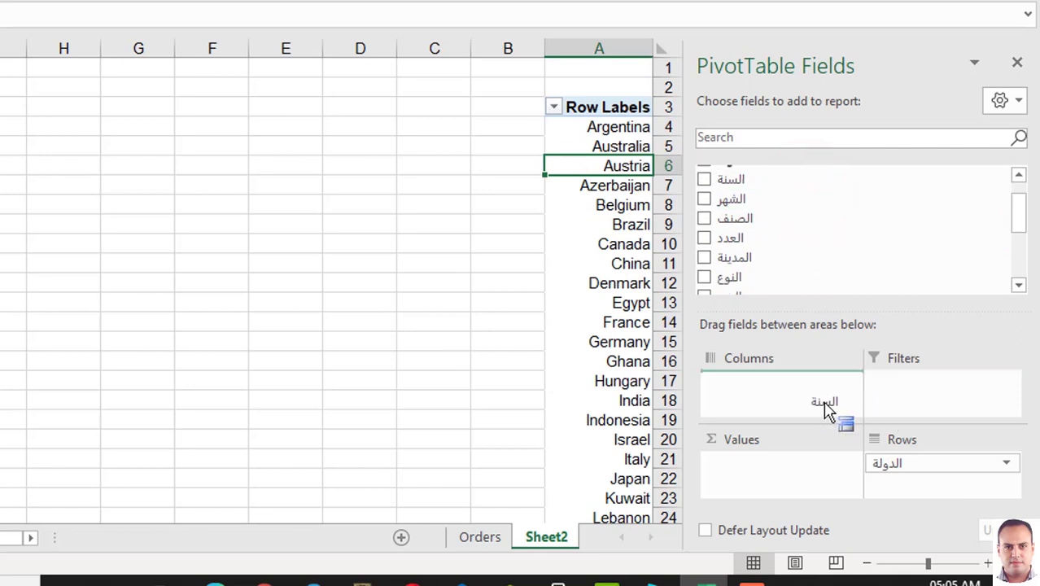
pyautogui.moveTo(901, 411); pyautogui.dragTo(785, 403)
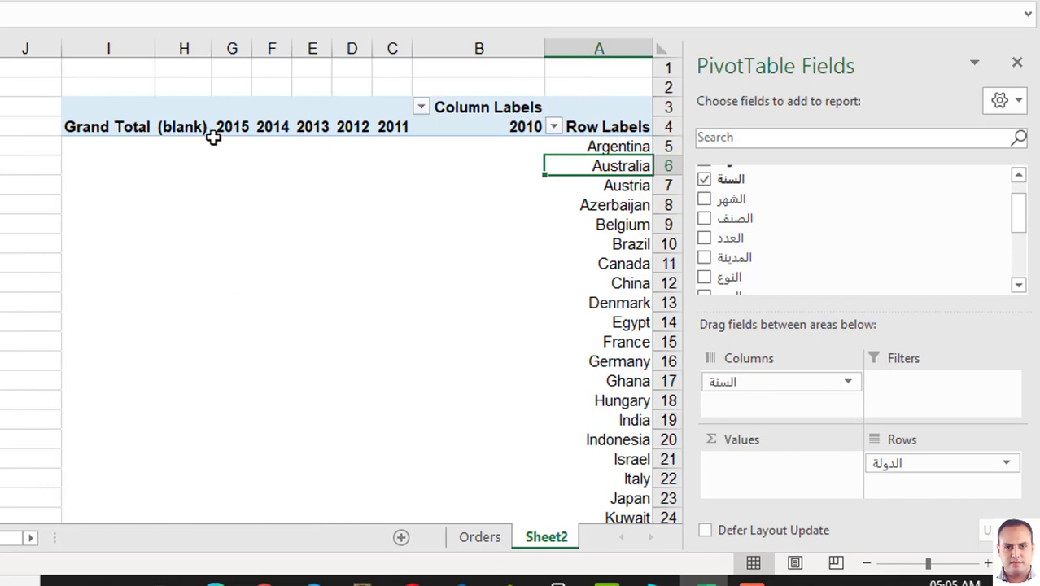
# Add اجمالي_الثمن to Values as the summed total price
pyautogui.click(1019, 159)
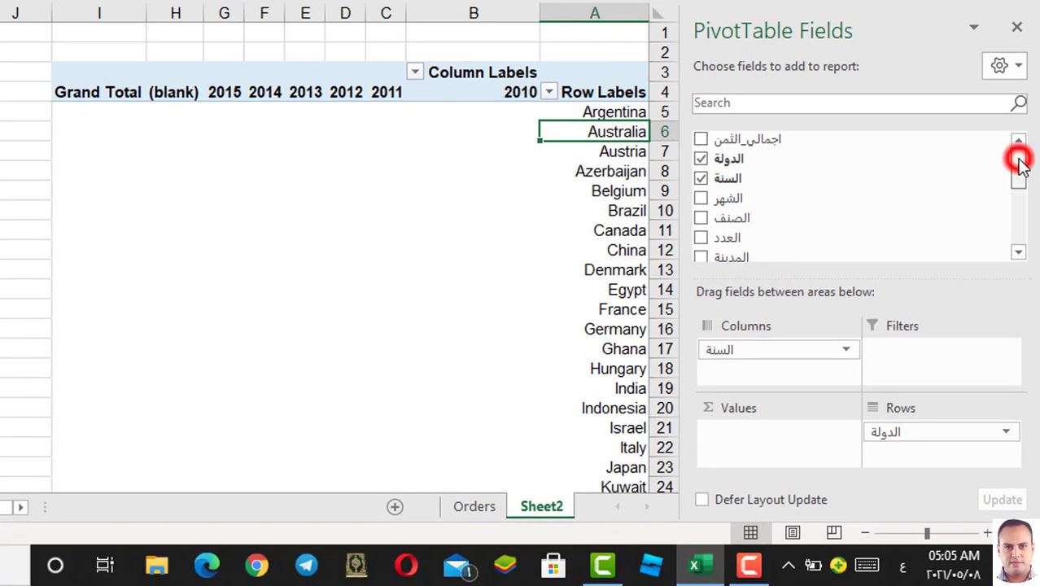
pyautogui.moveTo(1019, 159)
pyautogui.mouseDown()
pyautogui.moveTo(1022, 208)
pyautogui.moveTo(1016, 144)
pyautogui.mouseUp()
pyautogui.moveTo(854, 144)
pyautogui.mouseDown()
pyautogui.moveTo(846, 383)
pyautogui.moveTo(806, 433)
pyautogui.mouseUp()
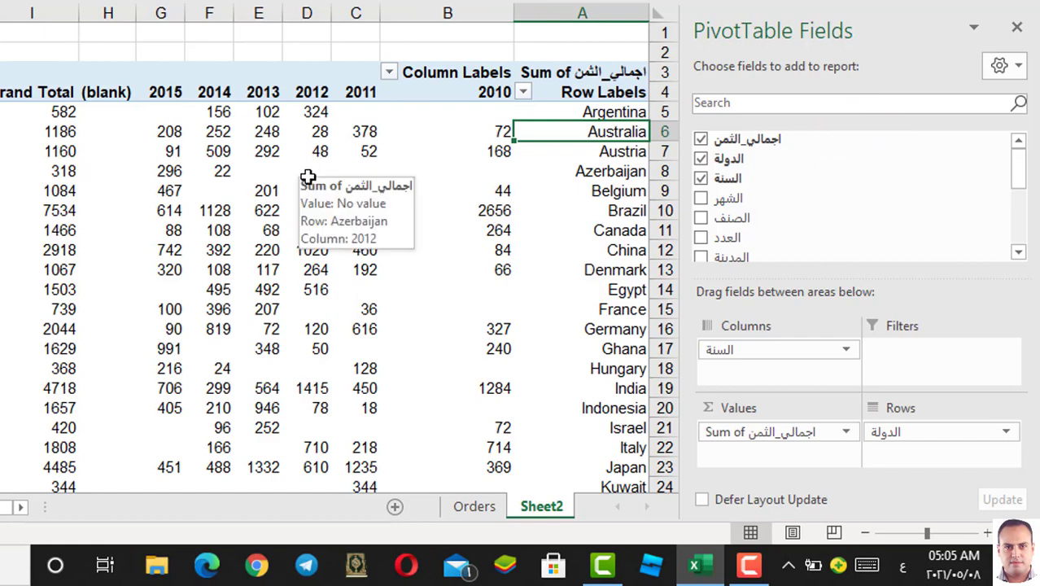
pyautogui.scroll(-8, 318, 191)
pyautogui.scroll(-3, 305, 193)
pyautogui.scroll(11, 302, 192)
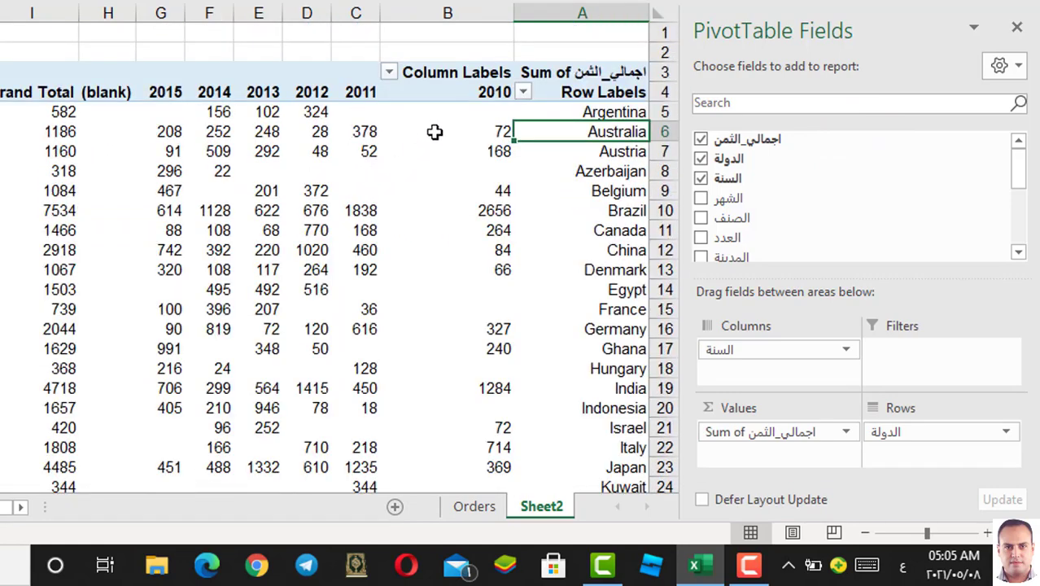
# Review the yearly values in the Argentina and Australia rows
pyautogui.moveTo(476, 110); pyautogui.dragTo(349, 109)
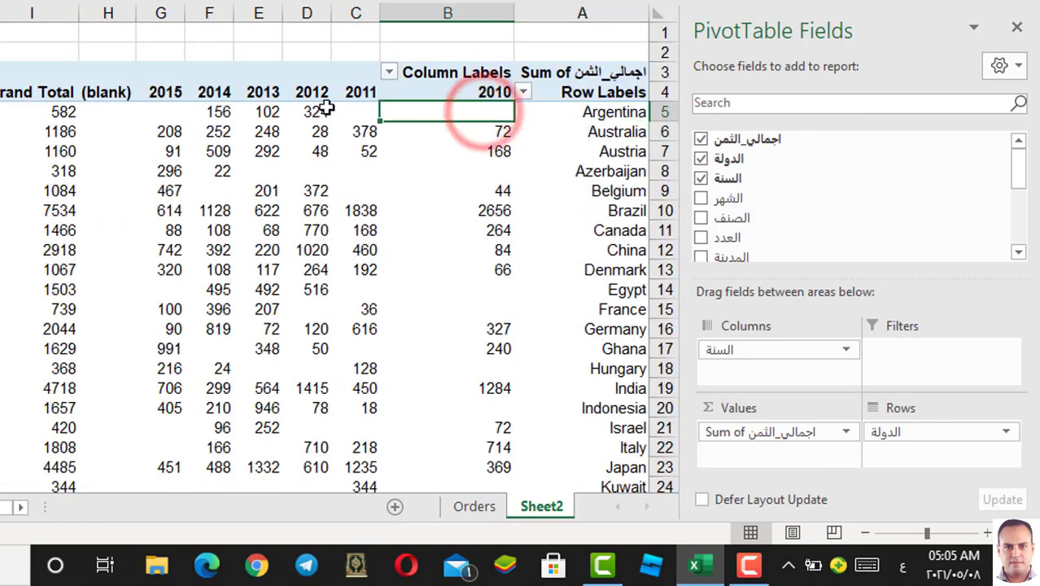
pyautogui.click(353, 110)
pyautogui.click(313, 111)
pyautogui.click(262, 110)
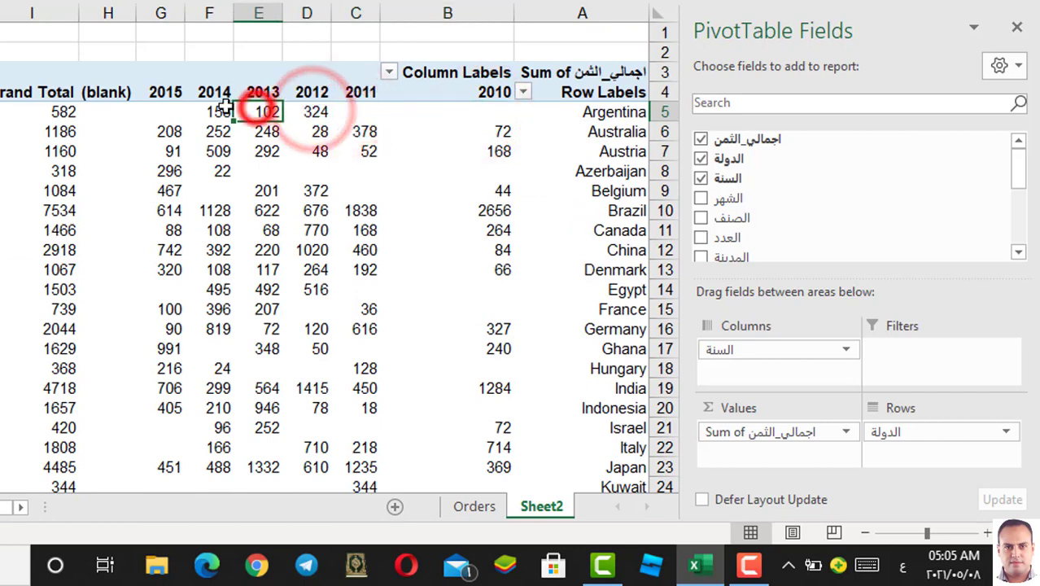
pyautogui.click(224, 107)
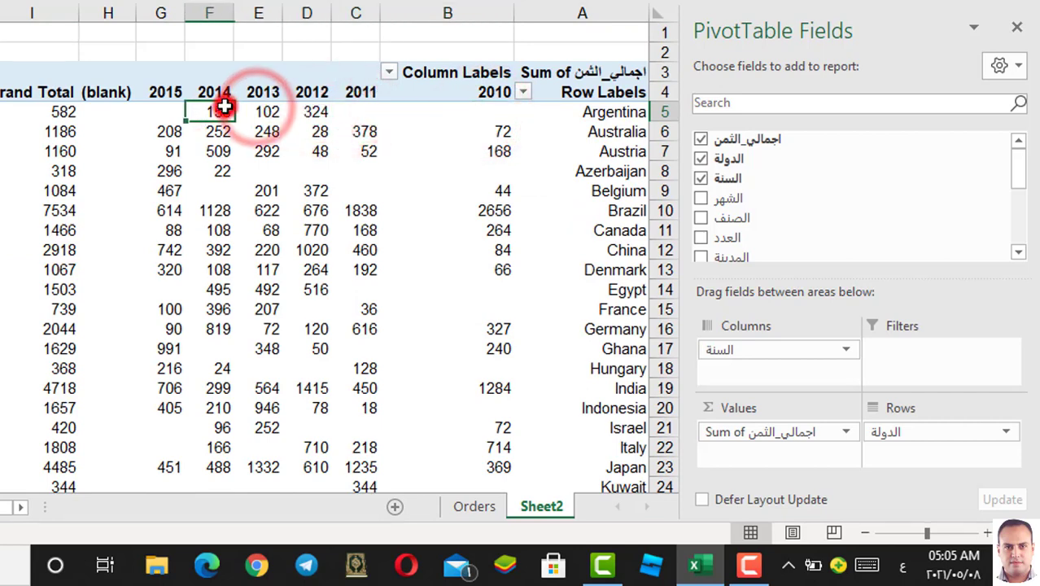
pyautogui.click(629, 114)
pyautogui.click(590, 132)
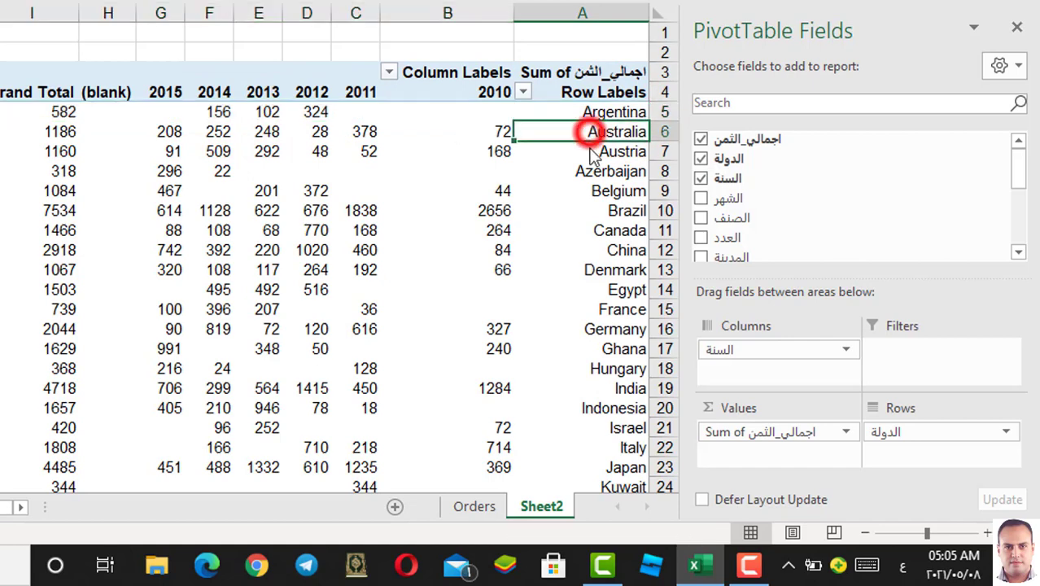
# Sort the countries largest to smallest by Grand Total
pyautogui.moveTo(330, 175)
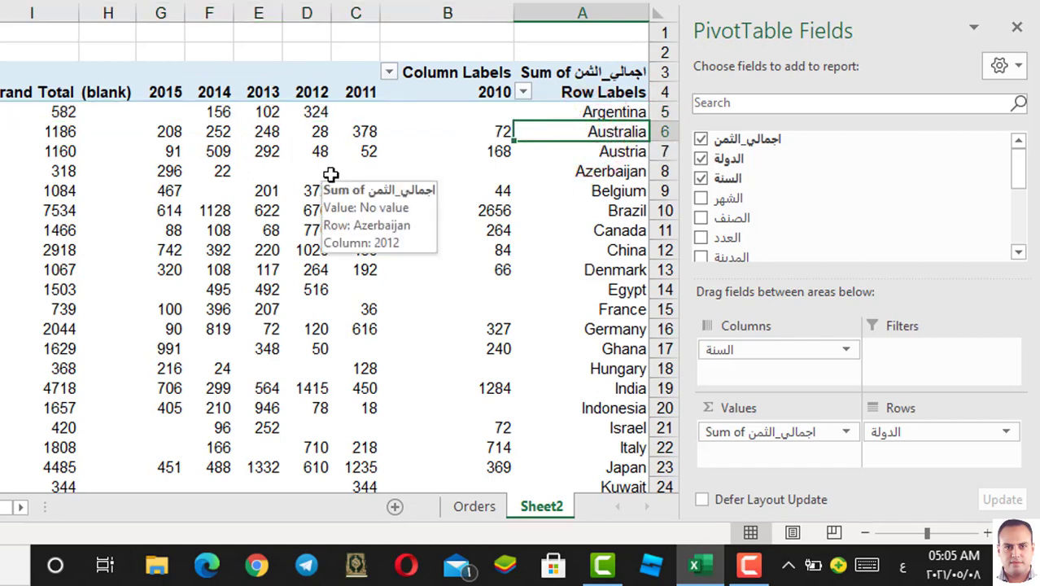
pyautogui.click(42, 150)
pyautogui.moveTo(42, 150)
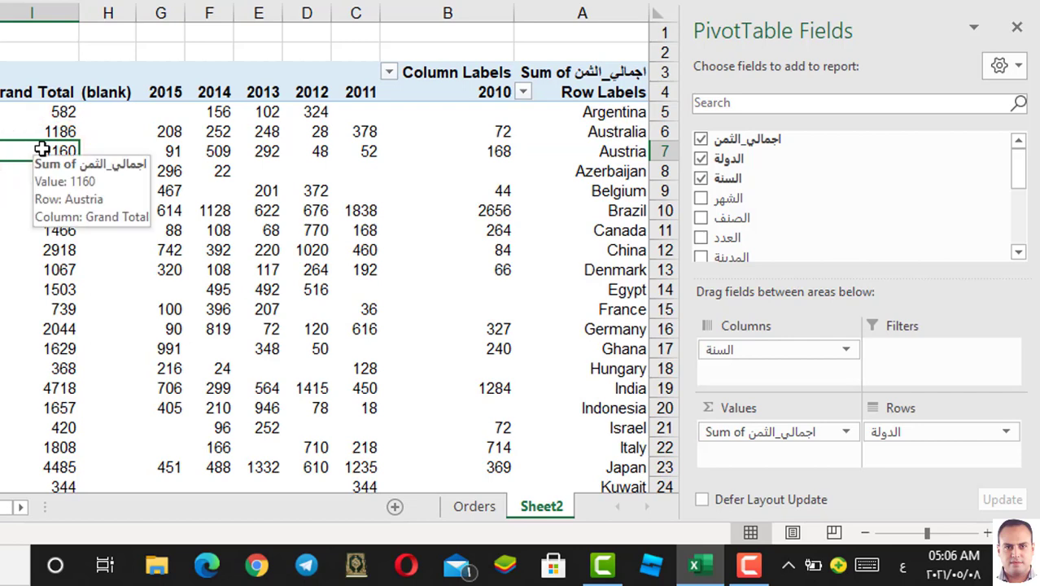
pyautogui.rightClick(42, 149)
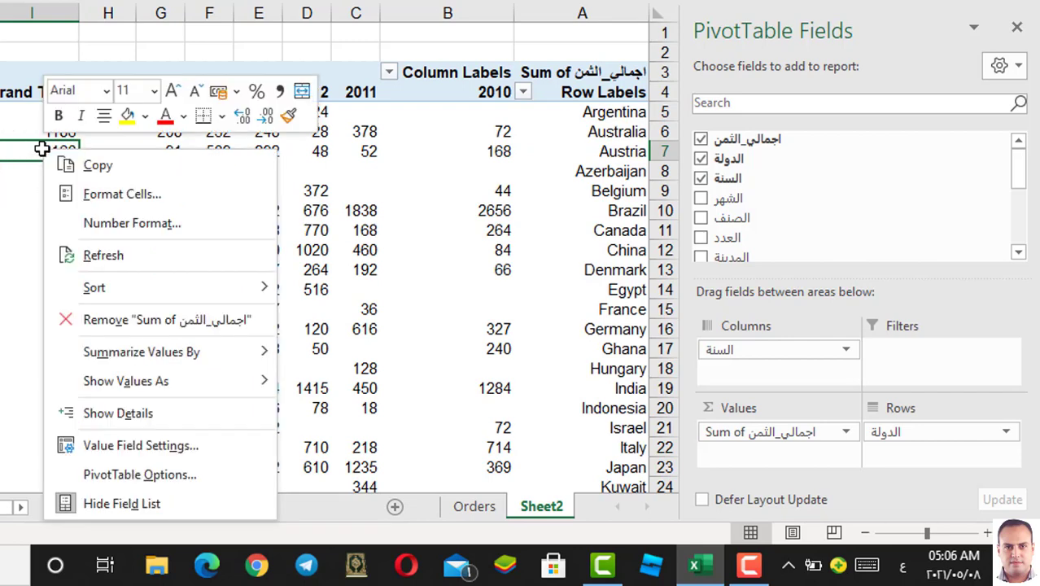
pyautogui.moveTo(166, 289)
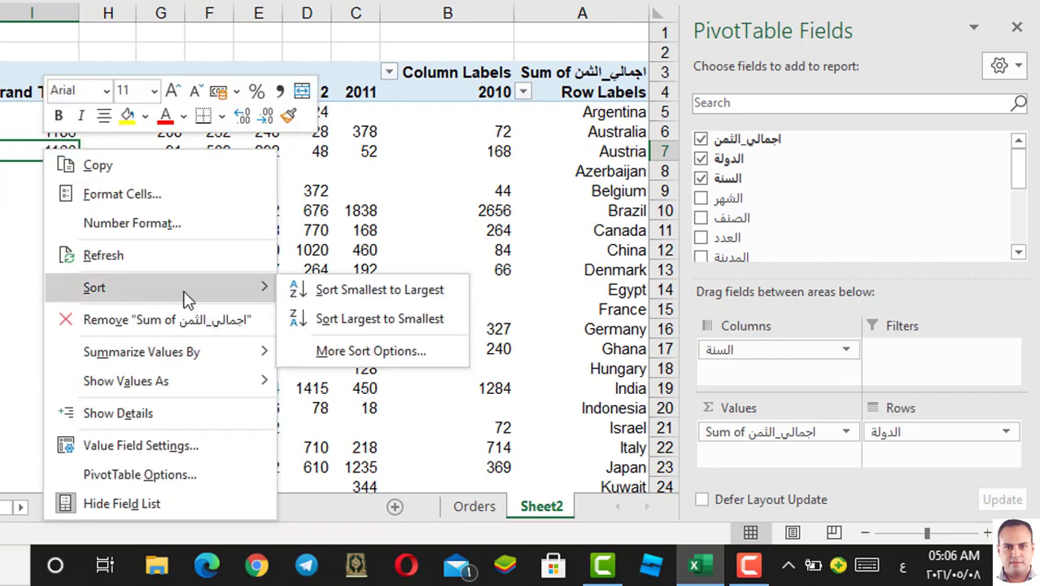
pyautogui.click(417, 319)
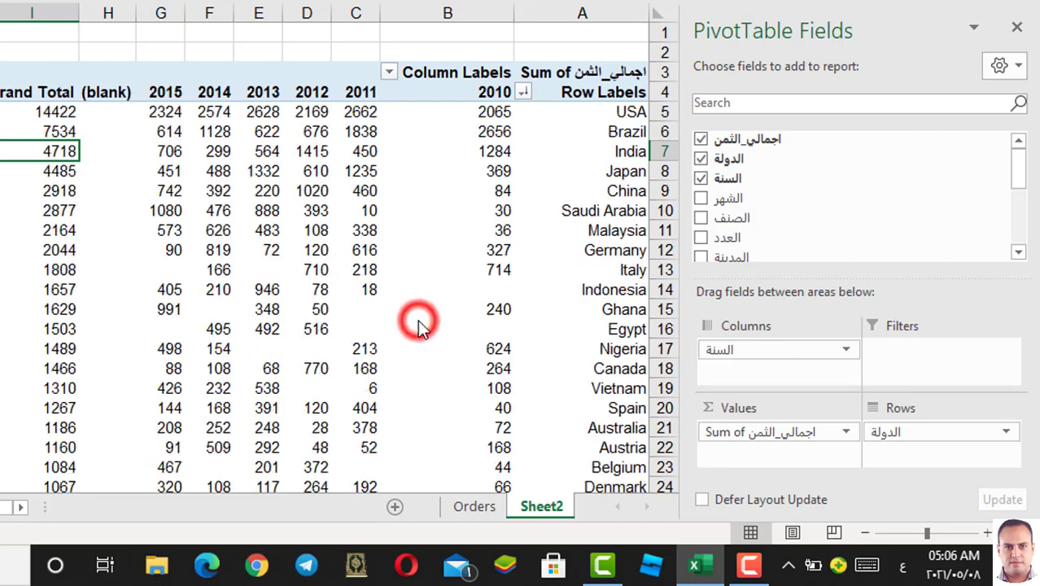
# Check the sorted totals: USA first at 14422, Brazil at 7534
pyautogui.click(658, 112)
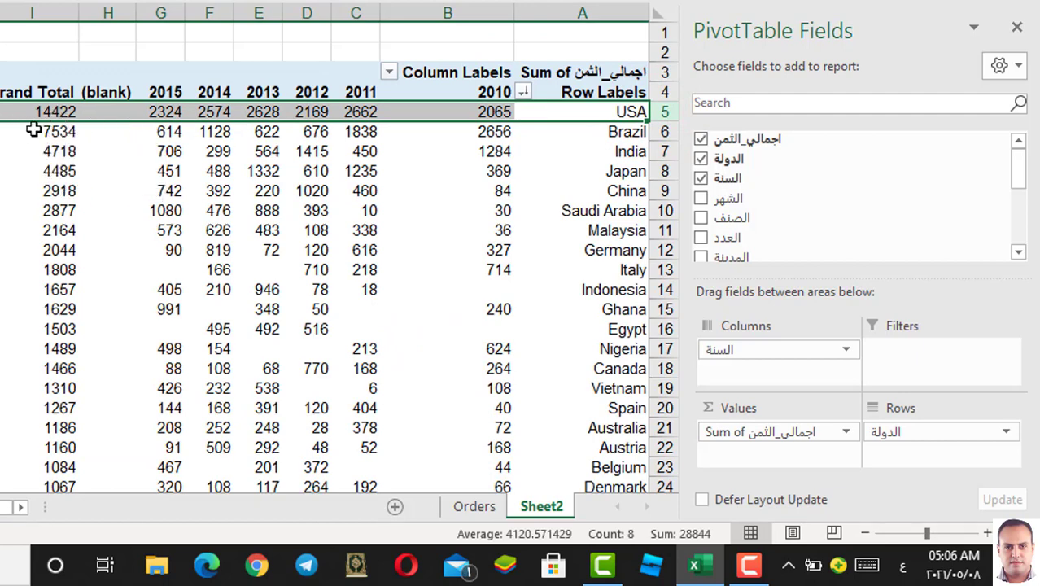
pyautogui.click(33, 130)
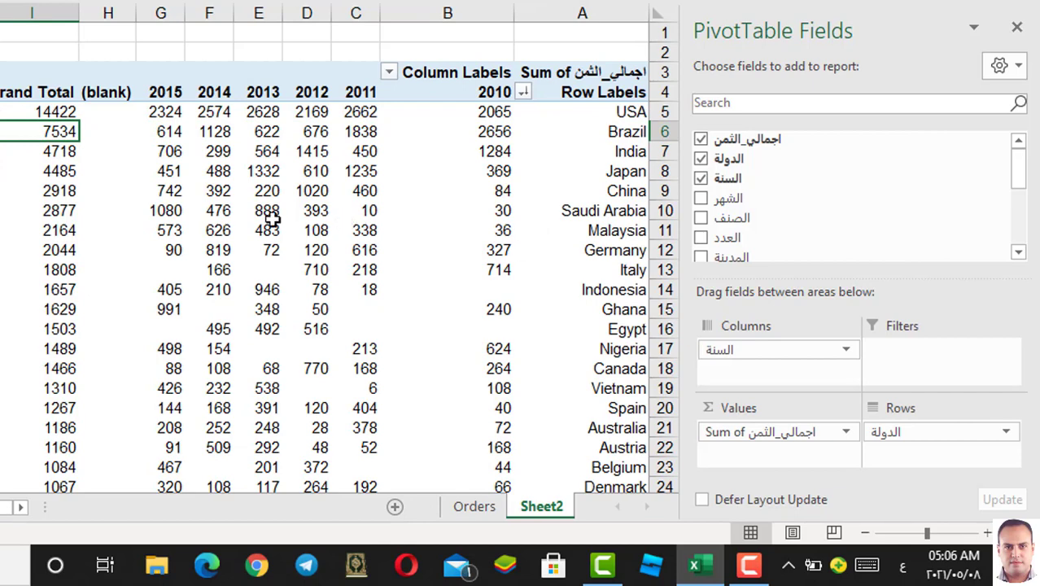
pyautogui.moveTo(272, 218)
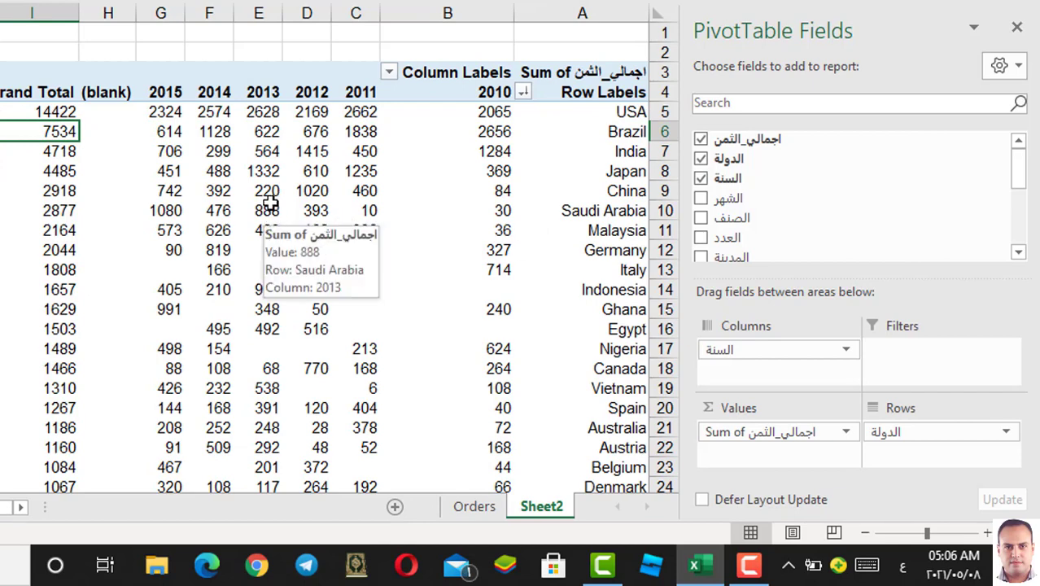
pyautogui.click(271, 203)
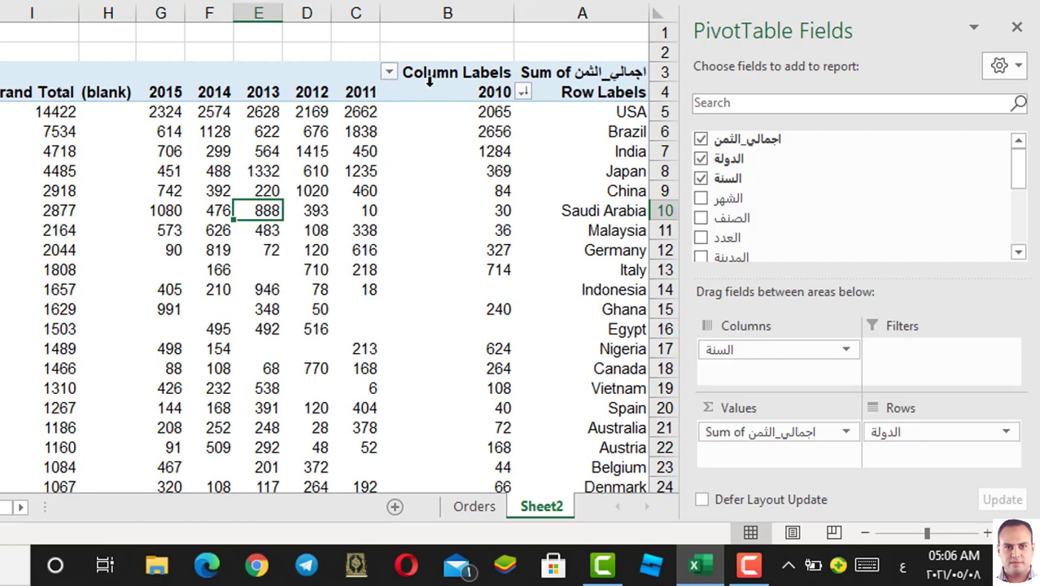
# Remove السنة from Columns so each country shows one summed total
pyautogui.click(747, 348)
pyautogui.moveTo(746, 349); pyautogui.dragTo(855, 245)
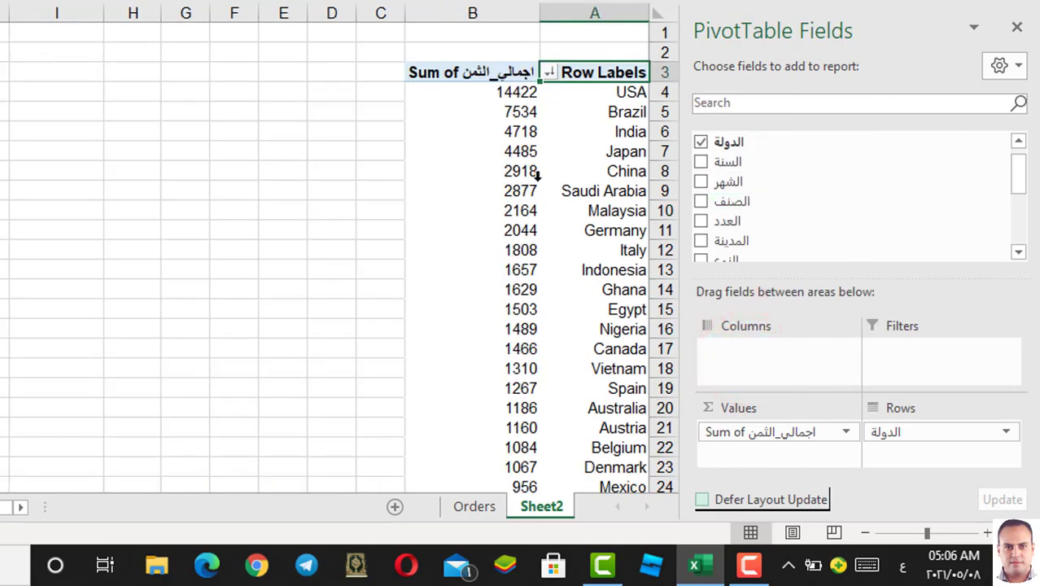
pyautogui.click(493, 171)
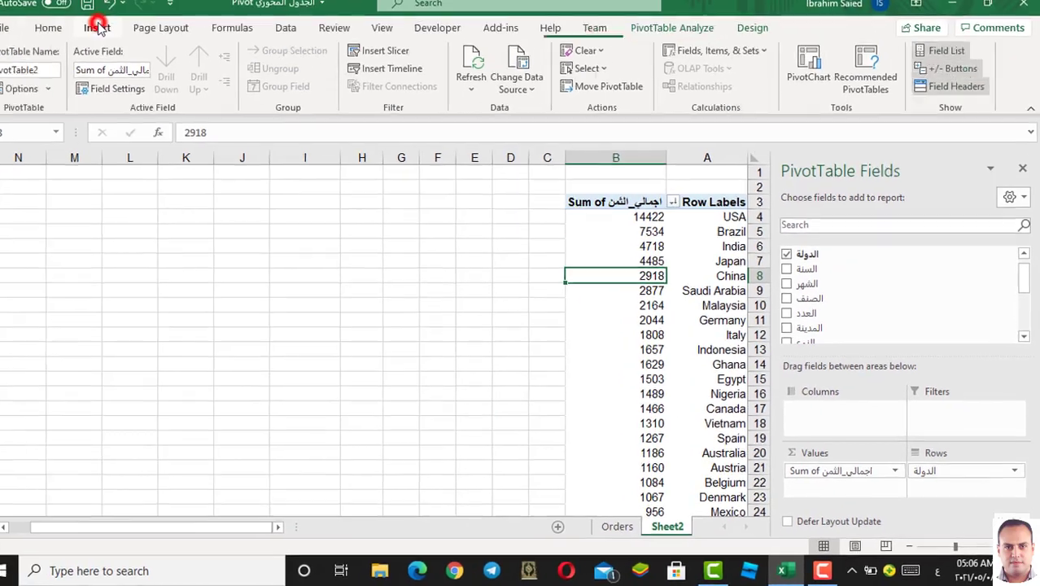
pyautogui.click(96, 27)
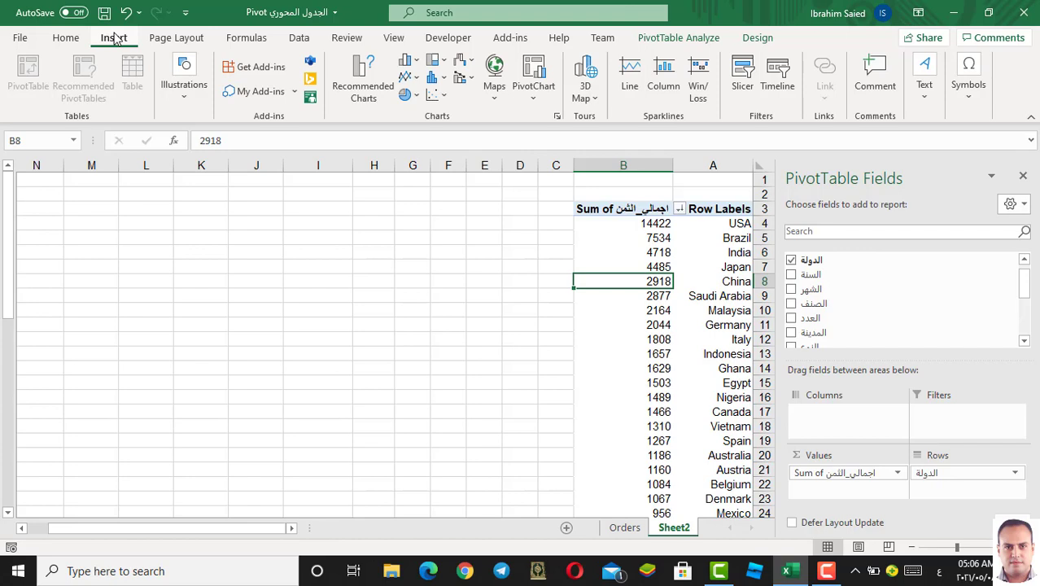
# Insert a clustered column PivotChart of country totals and widen it leftward
pyautogui.click(415, 62)
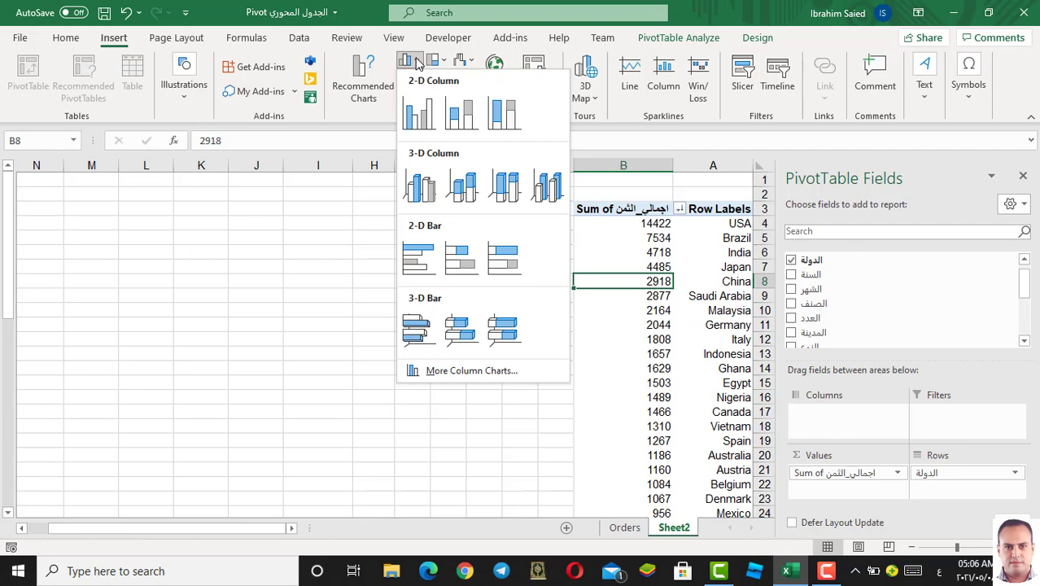
pyautogui.click(420, 112)
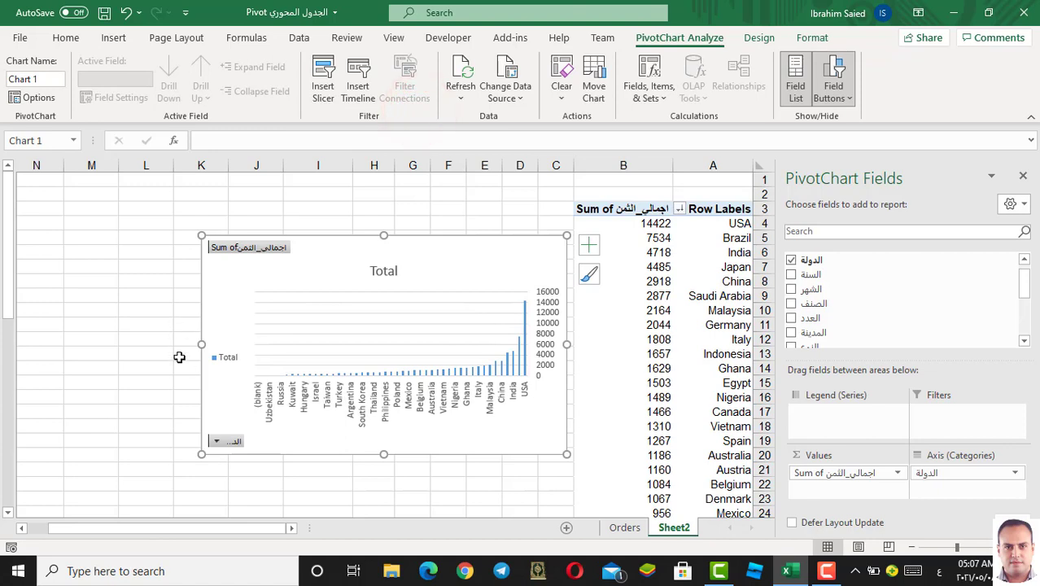
pyautogui.moveTo(203, 357); pyautogui.dragTo(94, 354)
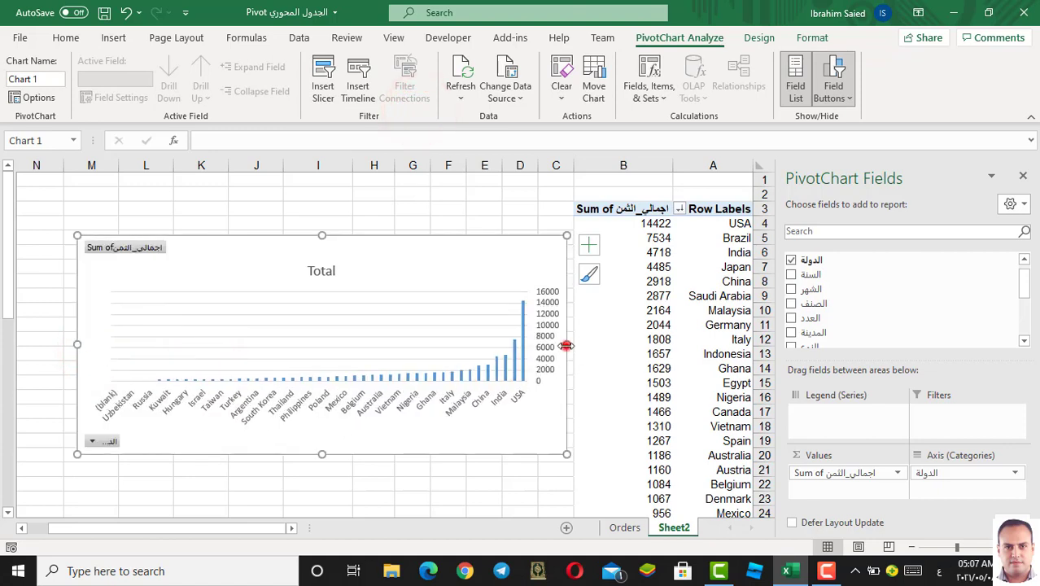
# Resize Chart 1 wider and taller so every country name through USA appears
pyautogui.moveTo(567, 345); pyautogui.dragTo(569, 350)
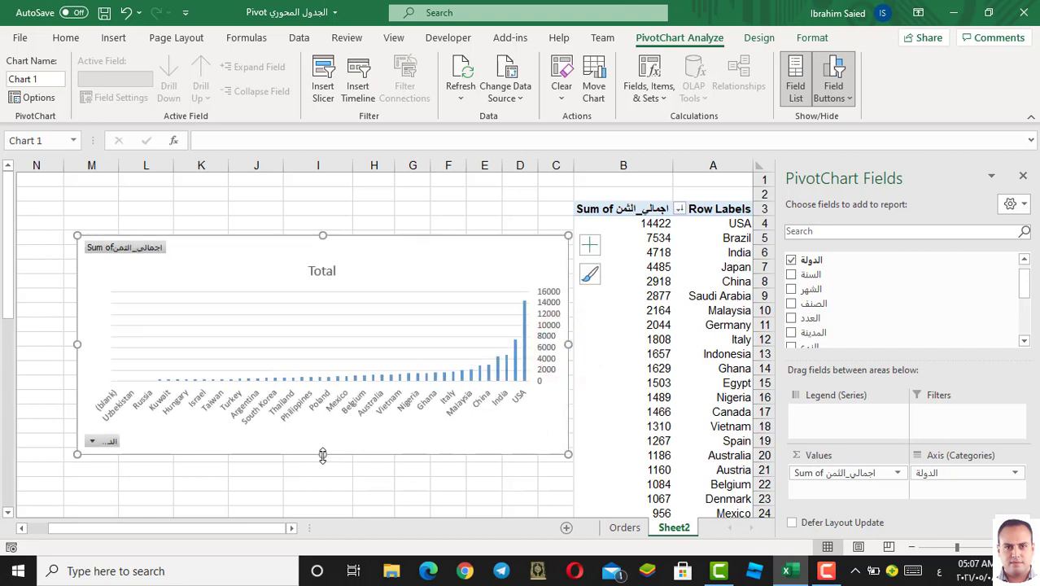
pyautogui.moveTo(322, 456); pyautogui.dragTo(322, 505)
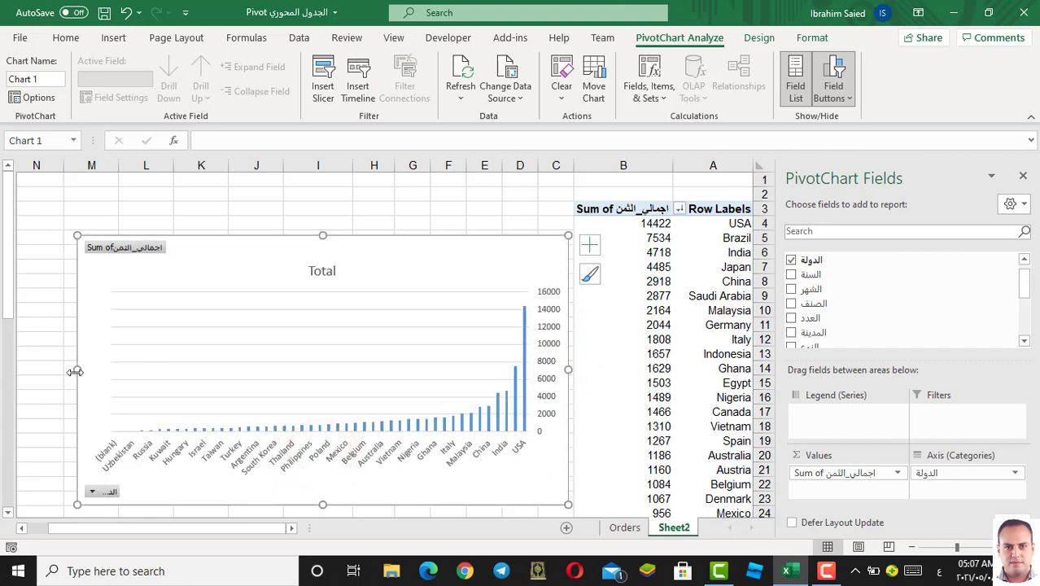
pyautogui.moveTo(75, 371); pyautogui.dragTo(35, 369)
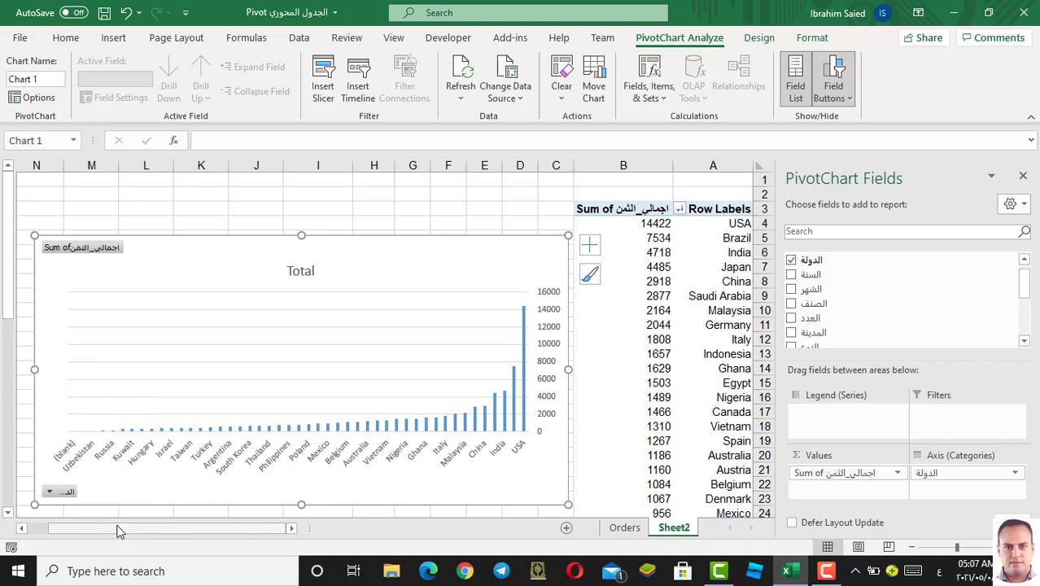
pyautogui.click(21, 528)
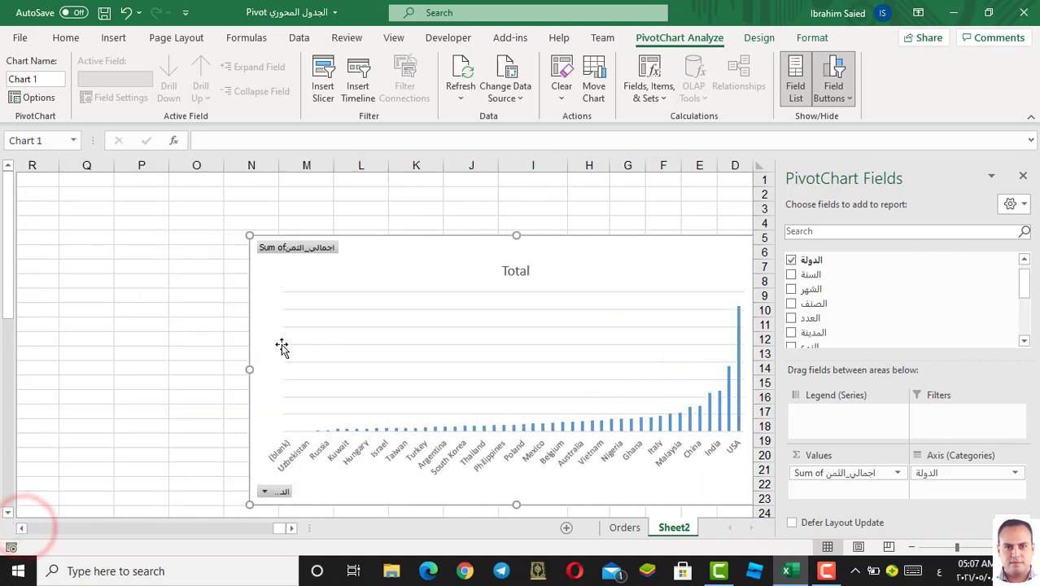
pyautogui.moveTo(249, 367); pyautogui.dragTo(130, 382)
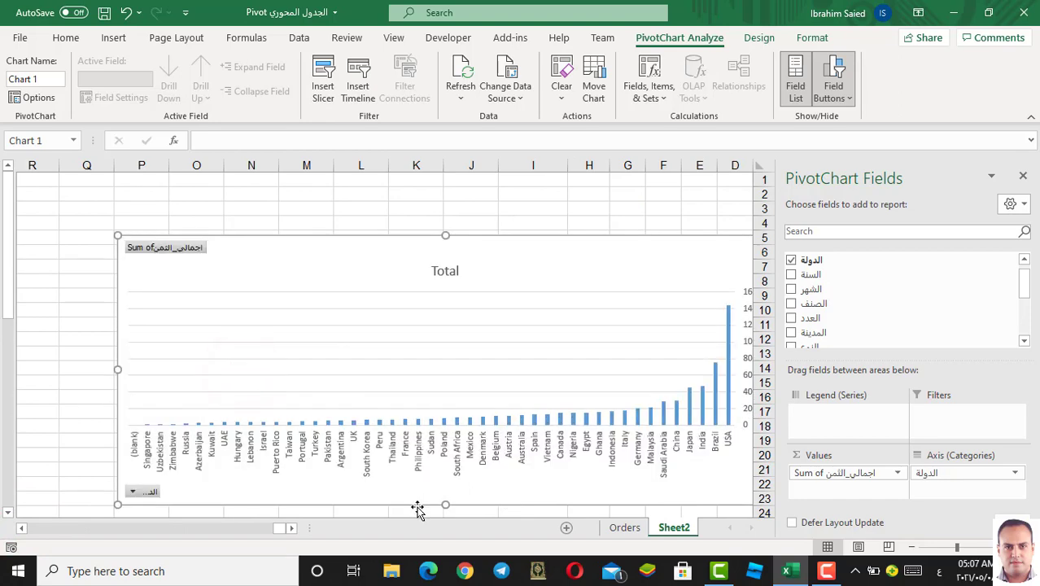
pyautogui.click(293, 528)
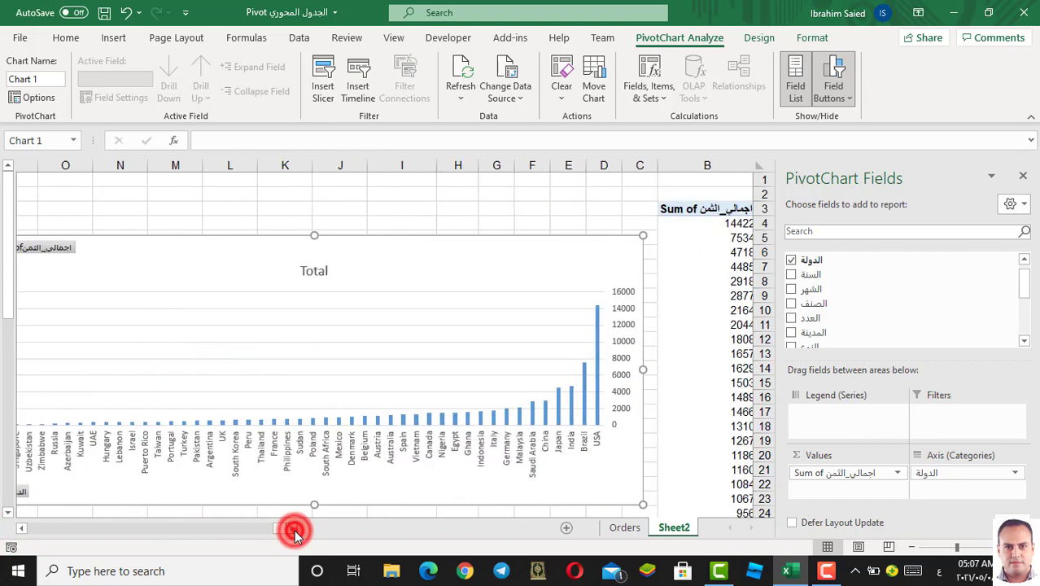
pyautogui.click(423, 459)
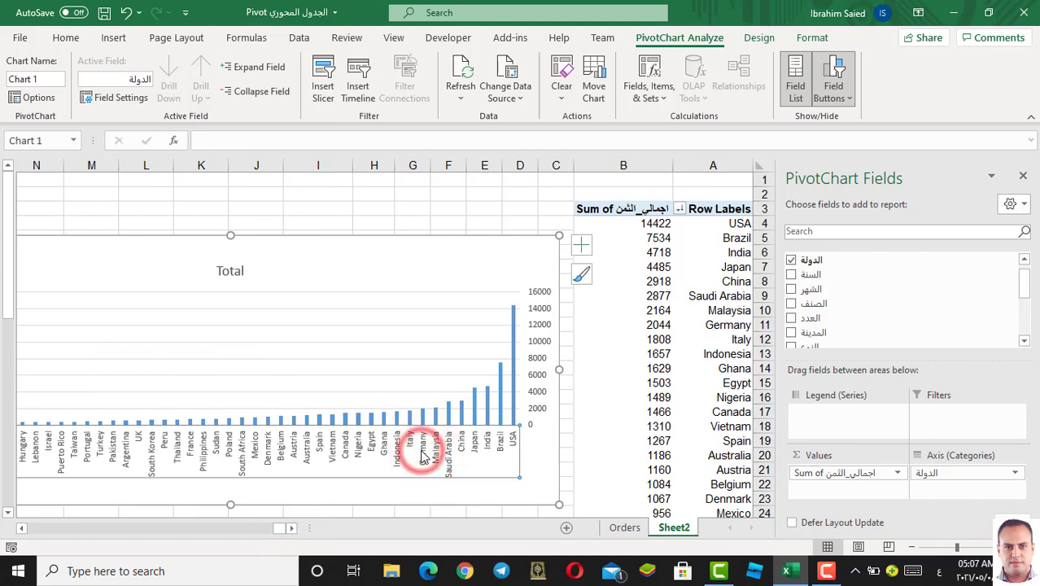
# Set the horizontal axis labels' custom angle to -64° in Format Axis alignment
pyautogui.rightClick(423, 459)
pyautogui.click(475, 438)
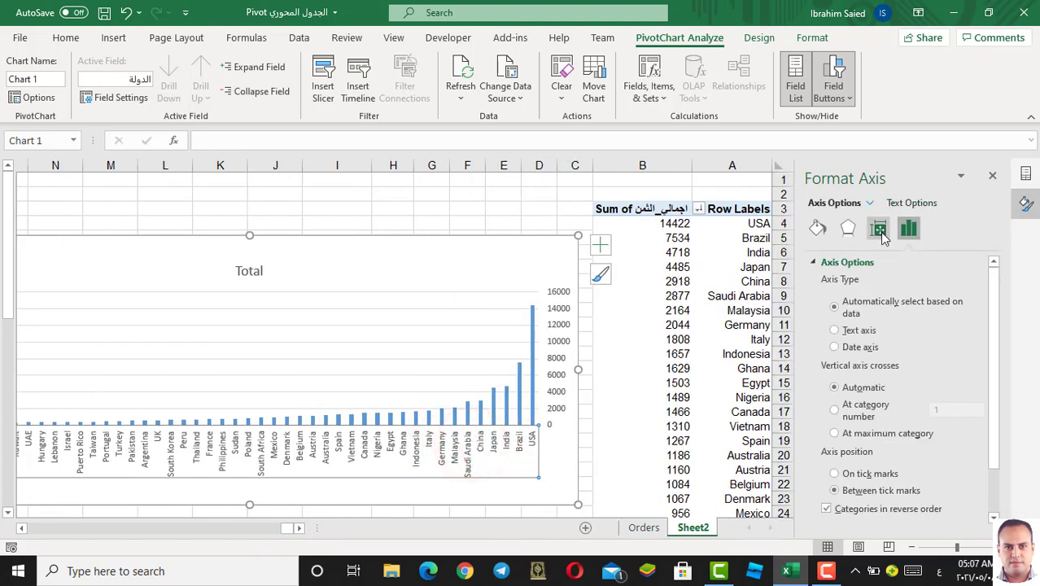
pyautogui.click(879, 229)
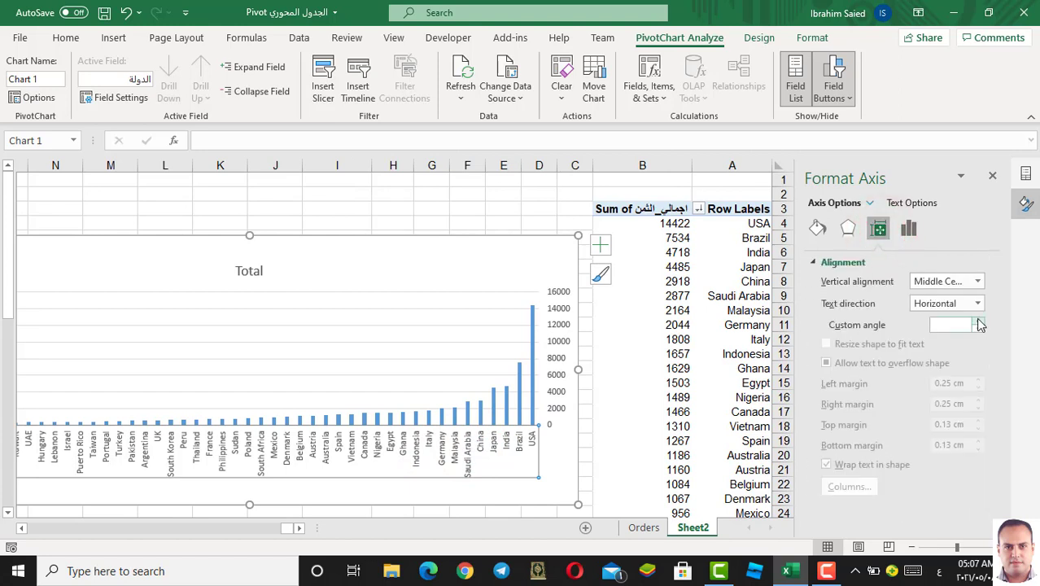
pyautogui.click(977, 322)
pyautogui.click(978, 322)
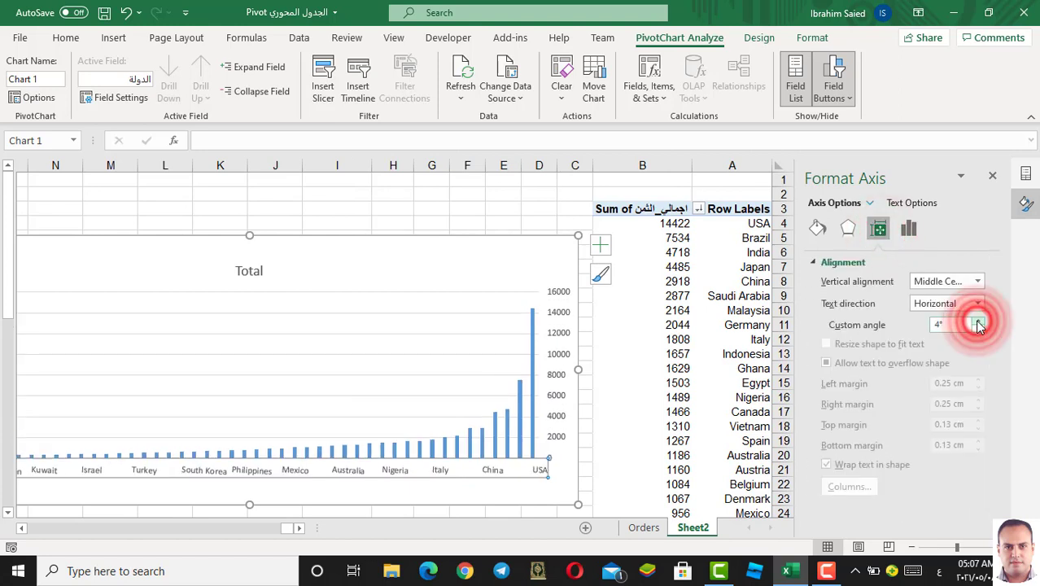
pyautogui.click(977, 322)
pyautogui.click(978, 322)
pyautogui.click(978, 329)
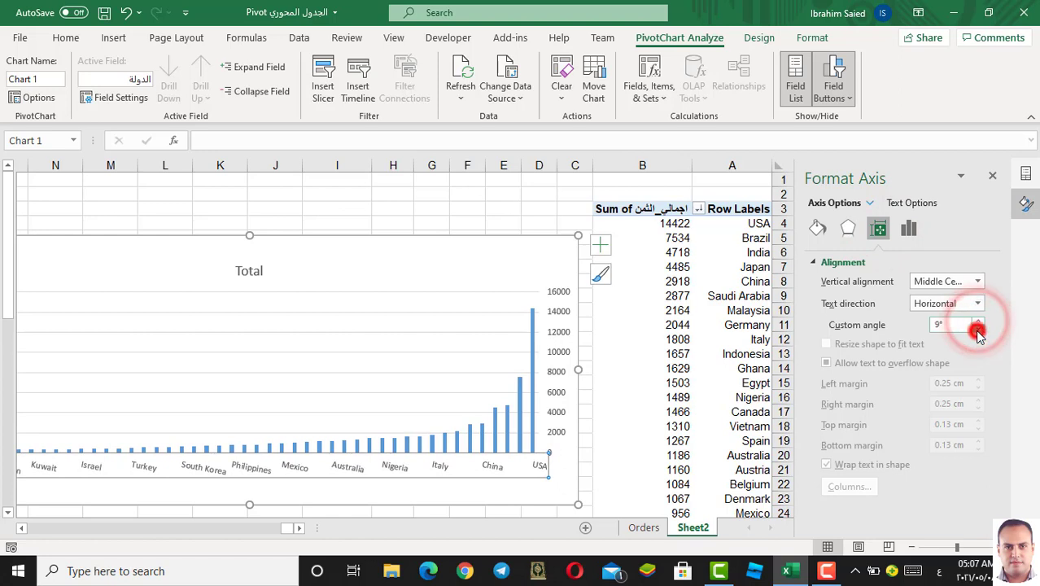
pyautogui.click(979, 330)
pyautogui.click(978, 331)
pyautogui.click(978, 333)
pyautogui.click(978, 335)
pyautogui.click(980, 333)
pyautogui.click(979, 334)
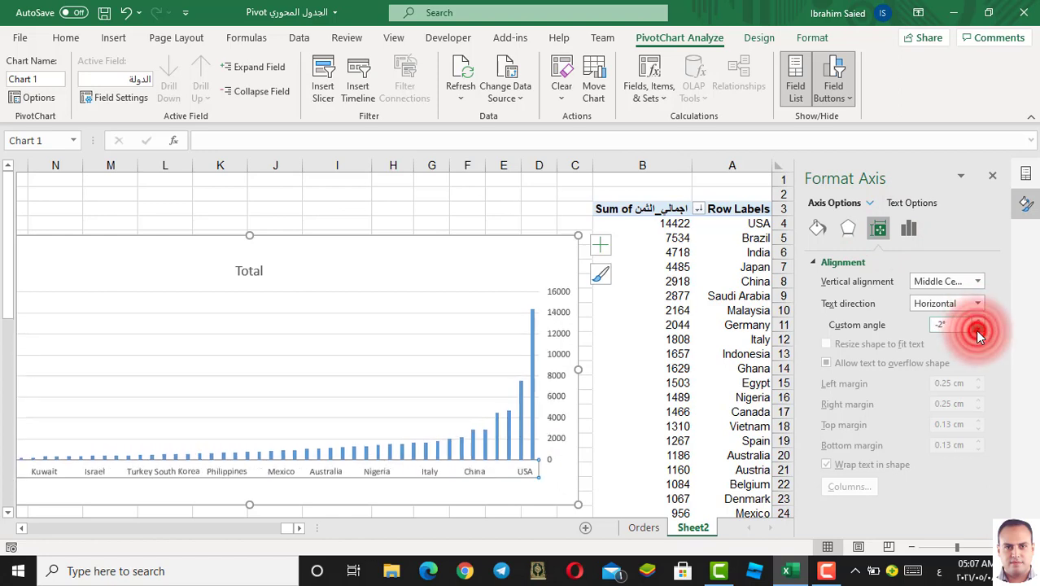
pyautogui.click(979, 334)
pyautogui.click(979, 333)
pyautogui.click(979, 334)
pyautogui.click(979, 334)
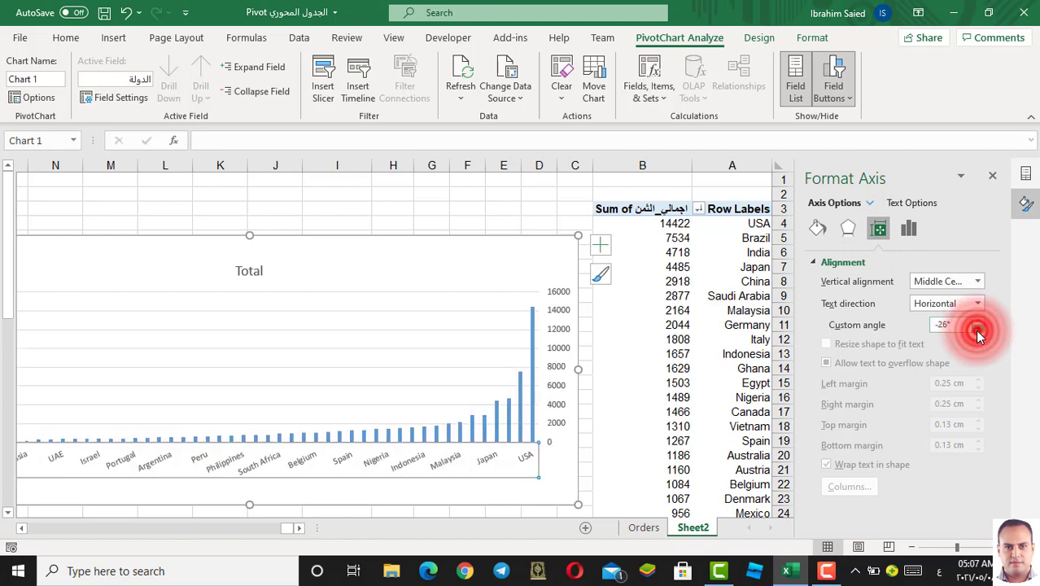
pyautogui.click(980, 334)
pyautogui.click(980, 333)
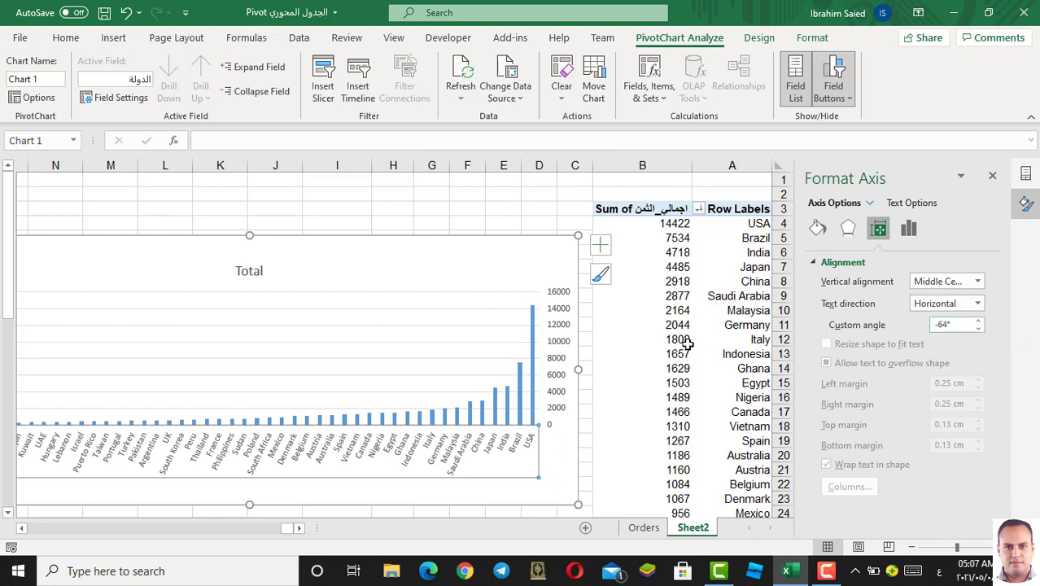
pyautogui.click(544, 250)
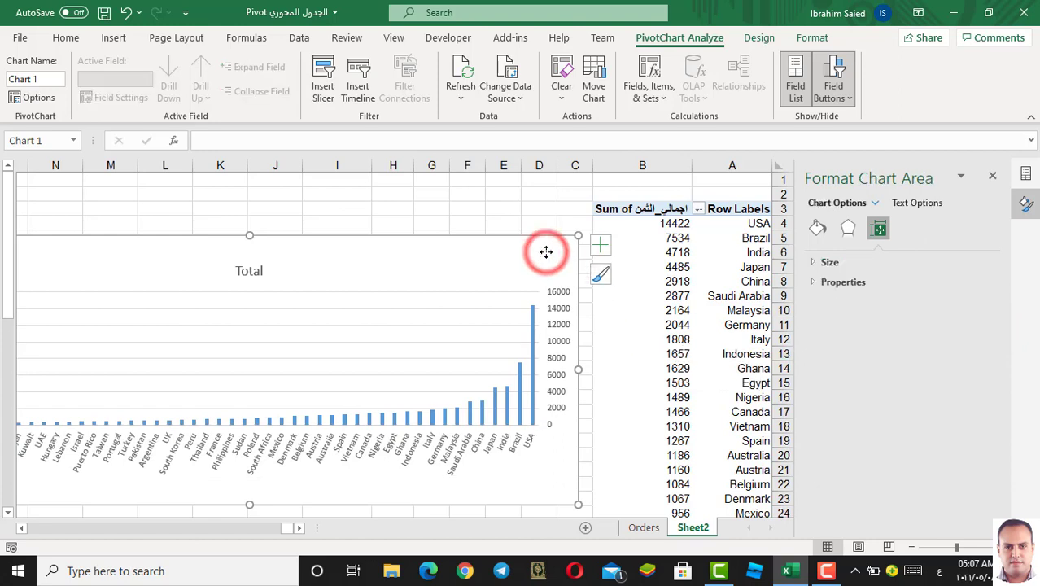
# Delete the PivotChart and bring back the PivotTable field list
pyautogui.press('Delete')
pyautogui.click(1023, 176)
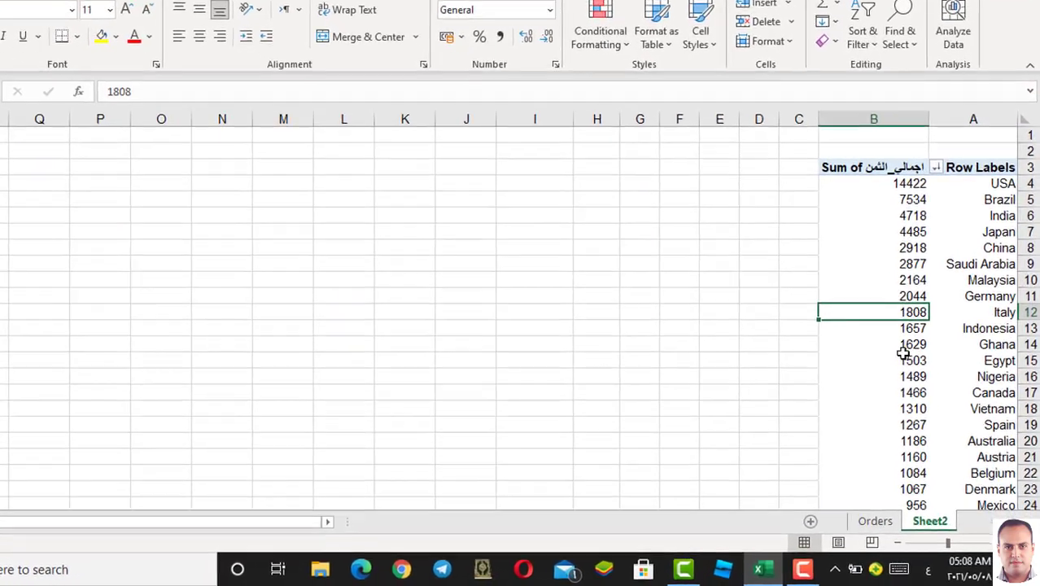
pyautogui.rightClick(905, 358)
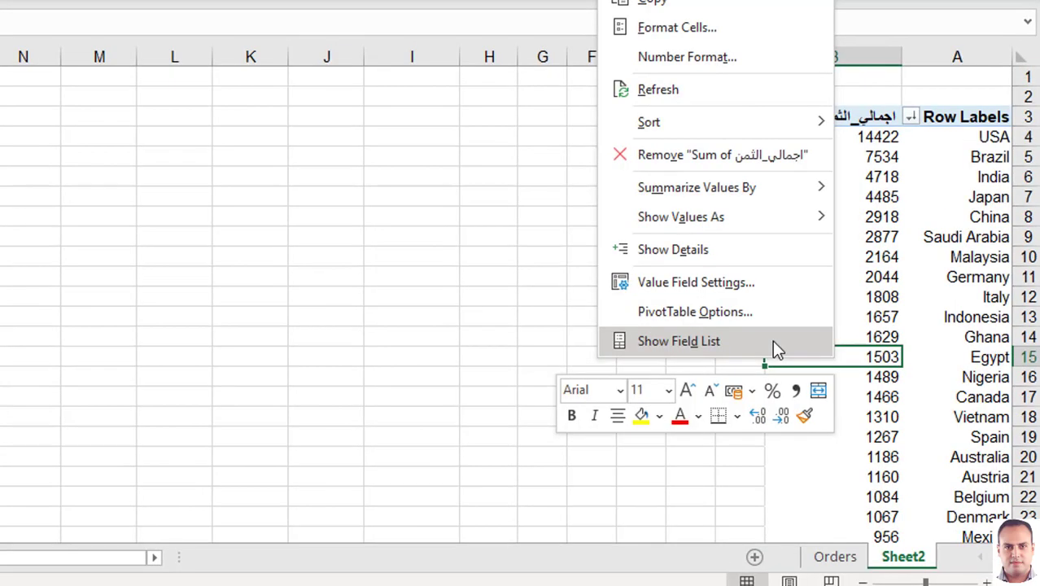
pyautogui.click(772, 340)
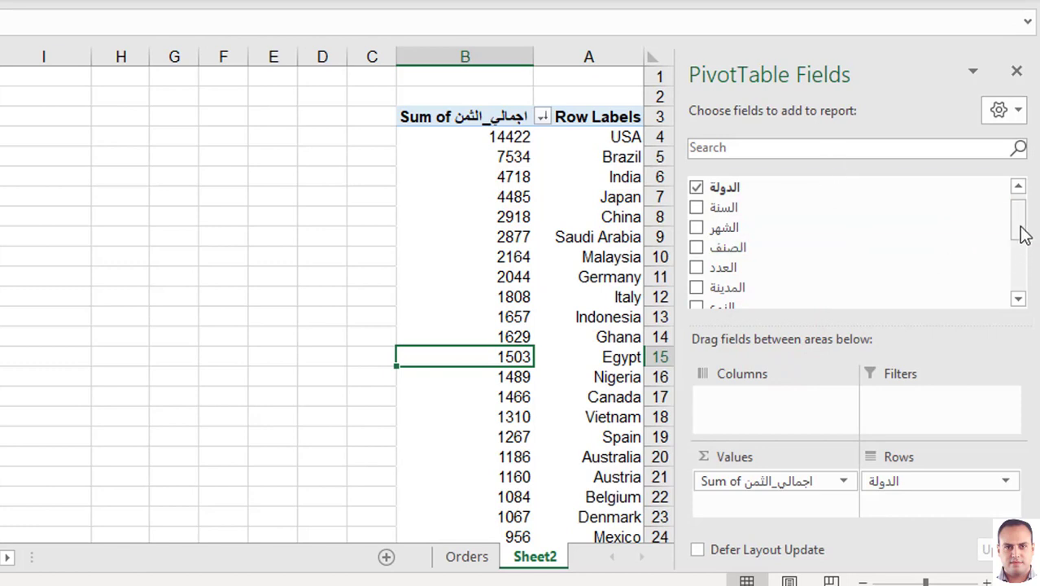
# Add المدينة to Rows under الدولة so USA lists cities like Baltimore 446 and Boston 508
pyautogui.moveTo(1016, 218); pyautogui.dragTo(1022, 285)
pyautogui.scroll(3, 960, 200)
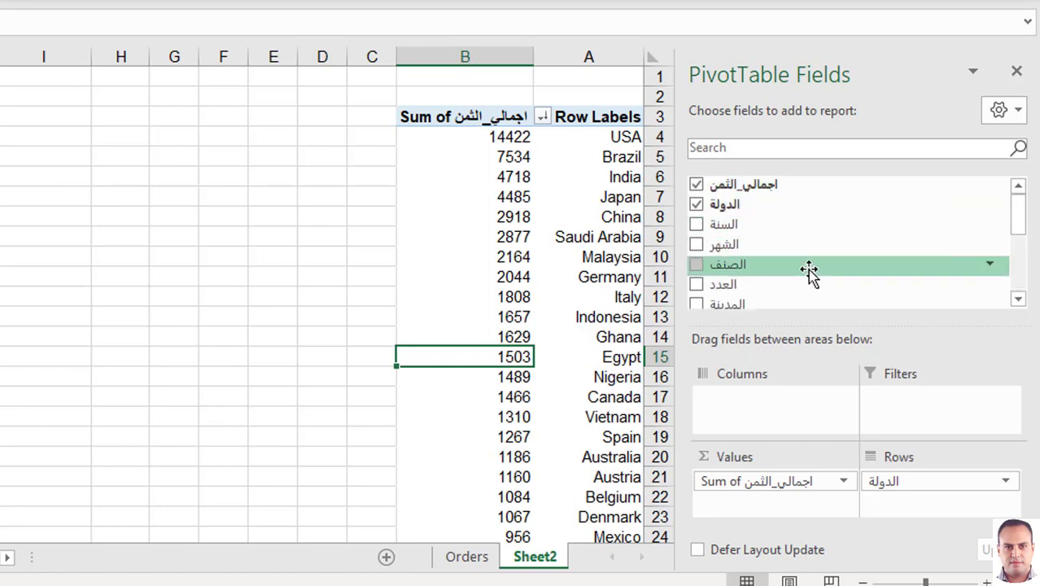
pyautogui.moveTo(809, 303); pyautogui.dragTo(919, 502)
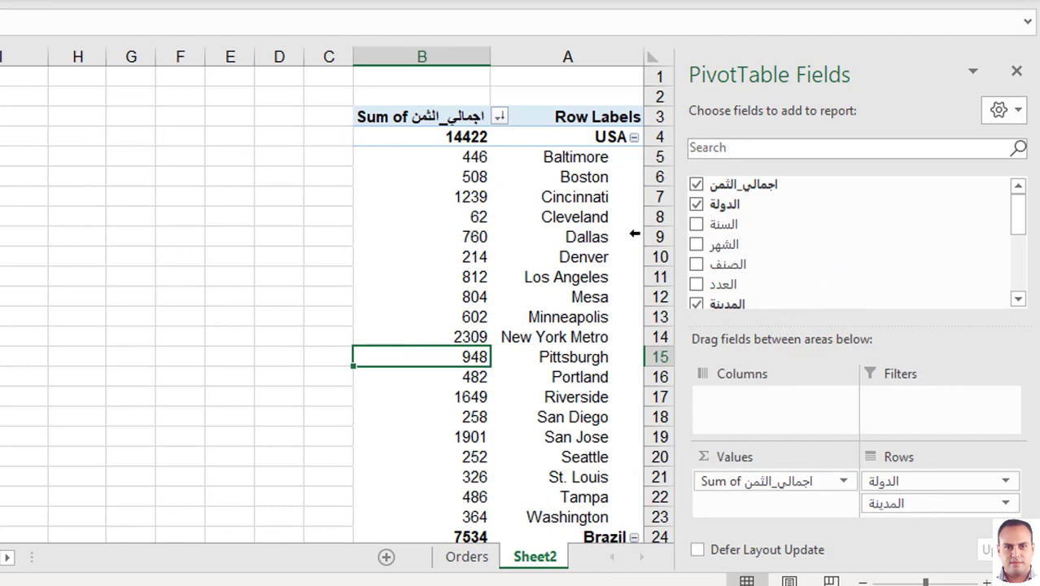
pyautogui.click(612, 133)
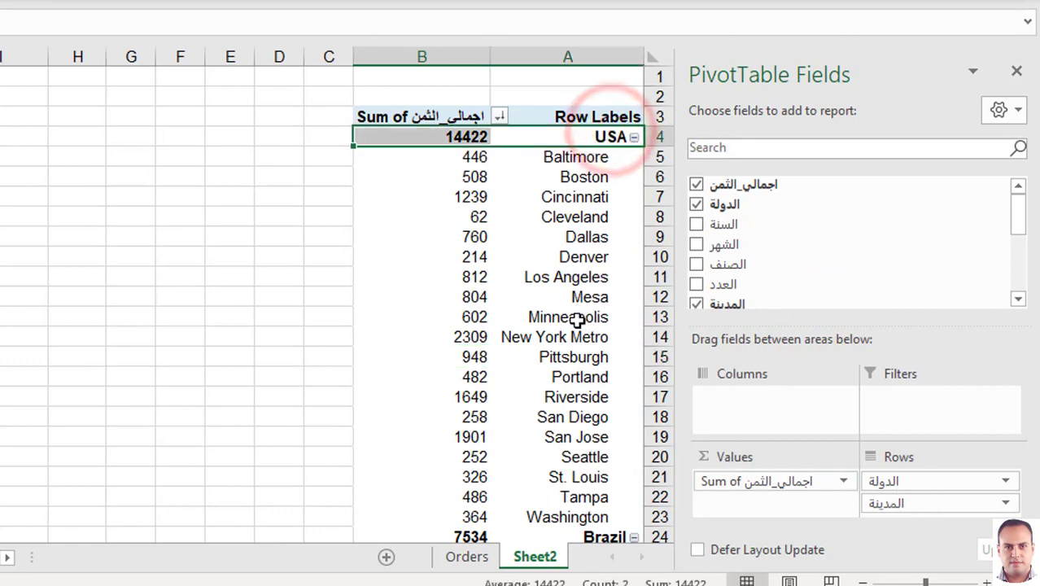
pyautogui.scroll(-7, 576, 320)
pyautogui.scroll(-2, 577, 299)
pyautogui.scroll(-2, 576, 300)
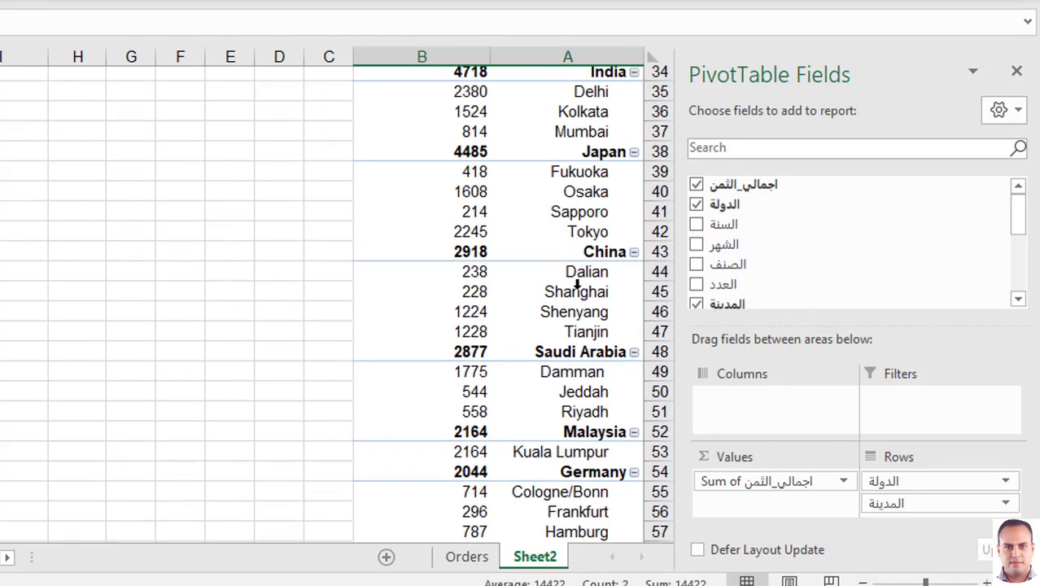
pyautogui.scroll(11, 577, 285)
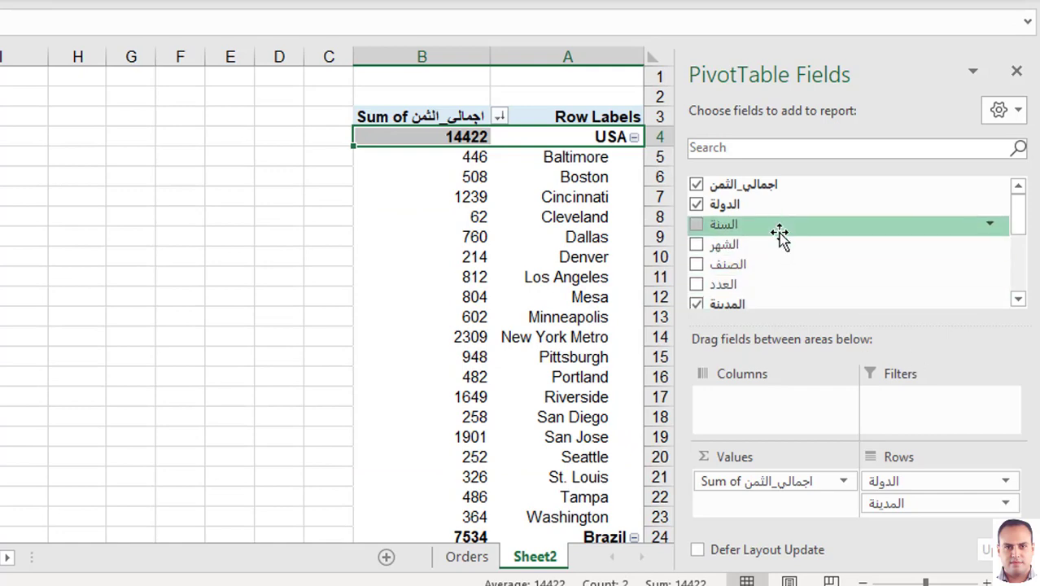
# Add the السنة field to the pivot's Rows area
pyautogui.moveTo(779, 229); pyautogui.dragTo(912, 482)
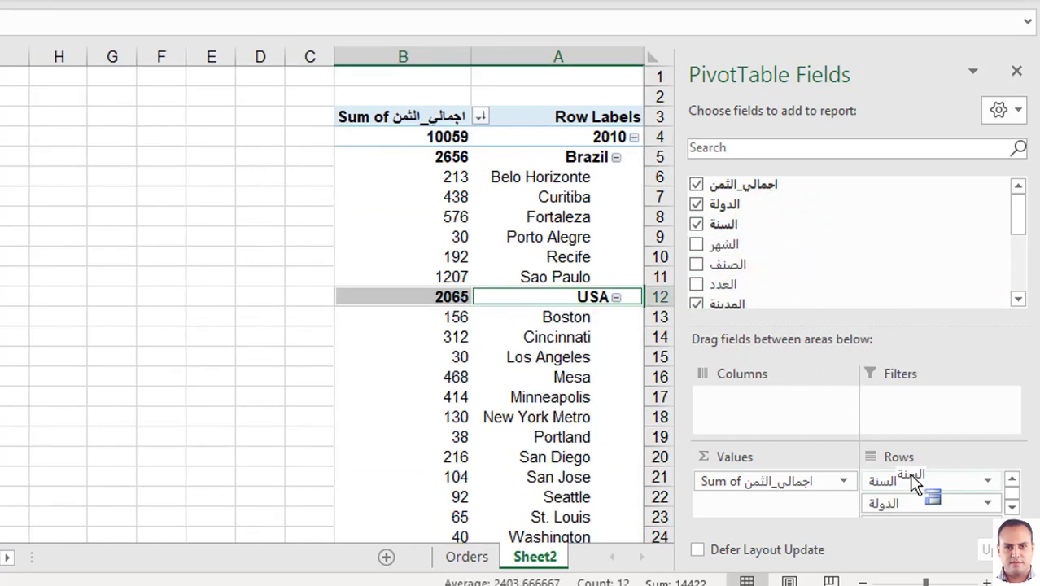
pyautogui.click(587, 140)
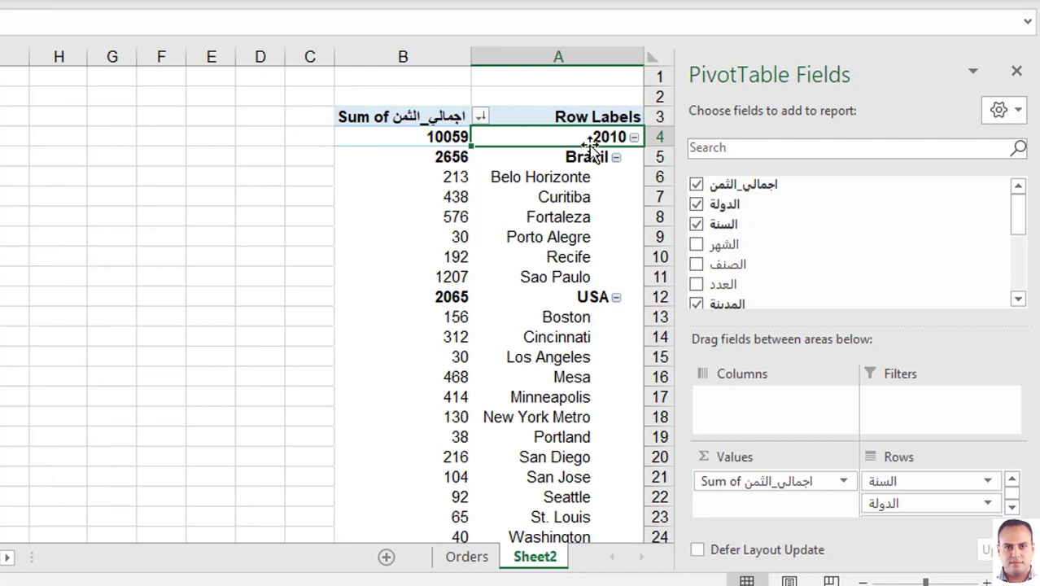
pyautogui.click(582, 158)
pyautogui.click(579, 198)
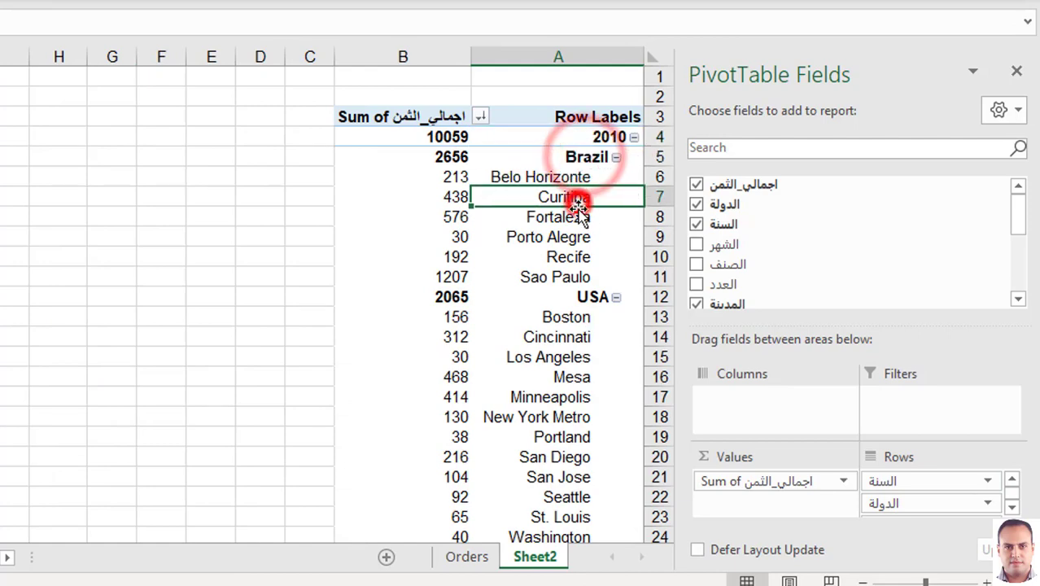
pyautogui.scroll(-4, 570, 195)
pyautogui.scroll(-7, 576, 236)
pyautogui.scroll(-9, 580, 234)
pyautogui.scroll(-7, 576, 239)
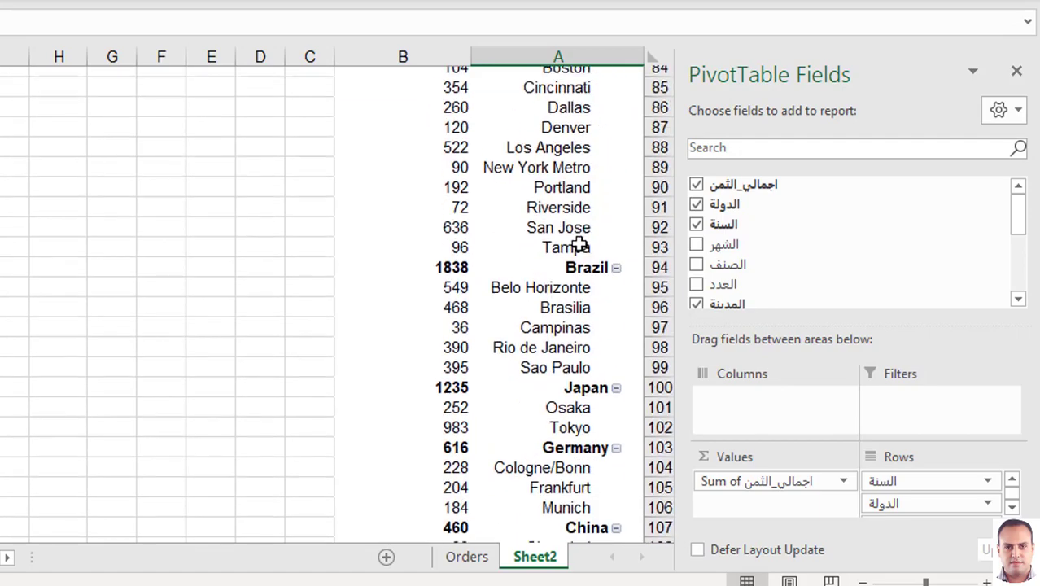
pyautogui.scroll(2, 579, 209)
pyautogui.scroll(-2, 598, 163)
pyautogui.scroll(-7, 597, 203)
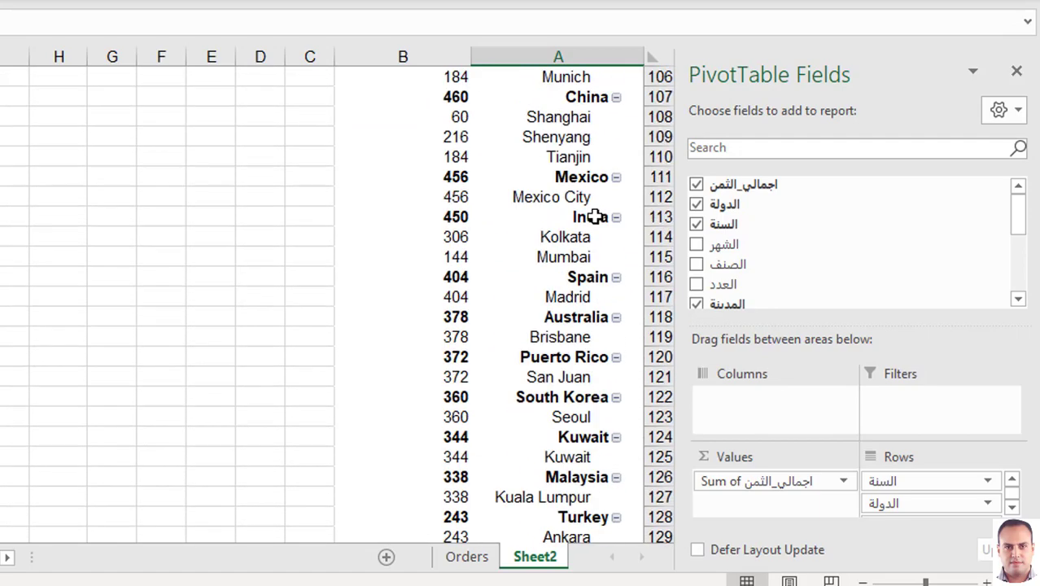
pyautogui.scroll(16, 596, 220)
pyautogui.scroll(19, 595, 226)
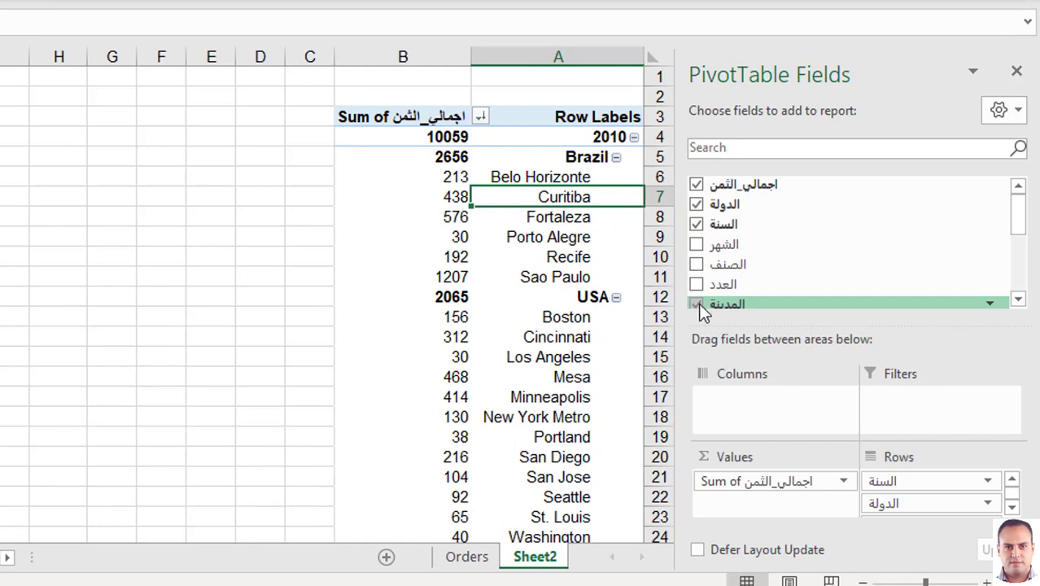
# Remove المدينة and move الدولة above السنة, splitting USA into years 2010–2015
pyautogui.click(697, 304)
pyautogui.moveTo(683, 301); pyautogui.dragTo(592, 237)
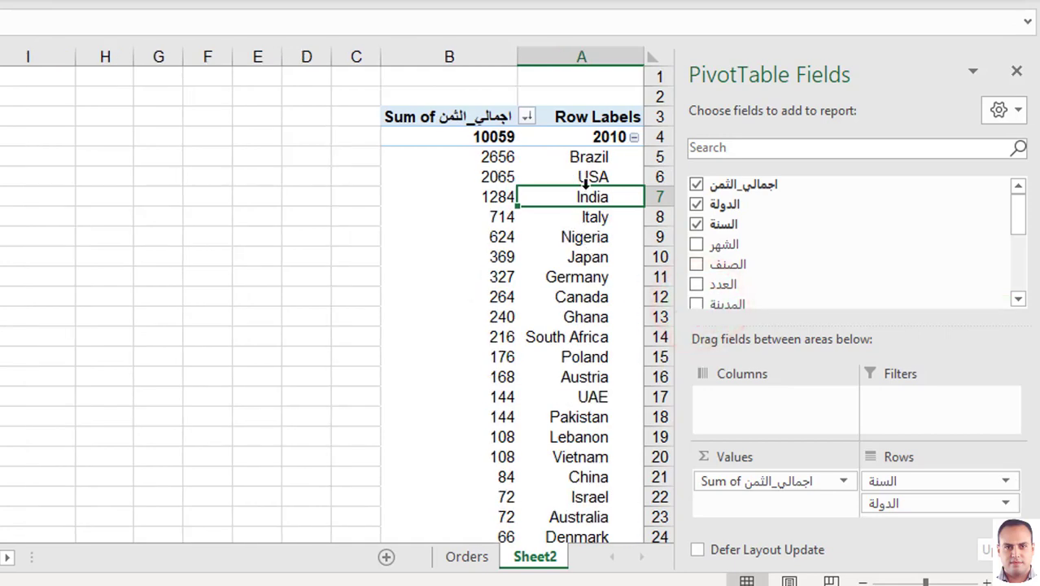
pyautogui.scroll(-7, 592, 167)
pyautogui.scroll(-5, 588, 191)
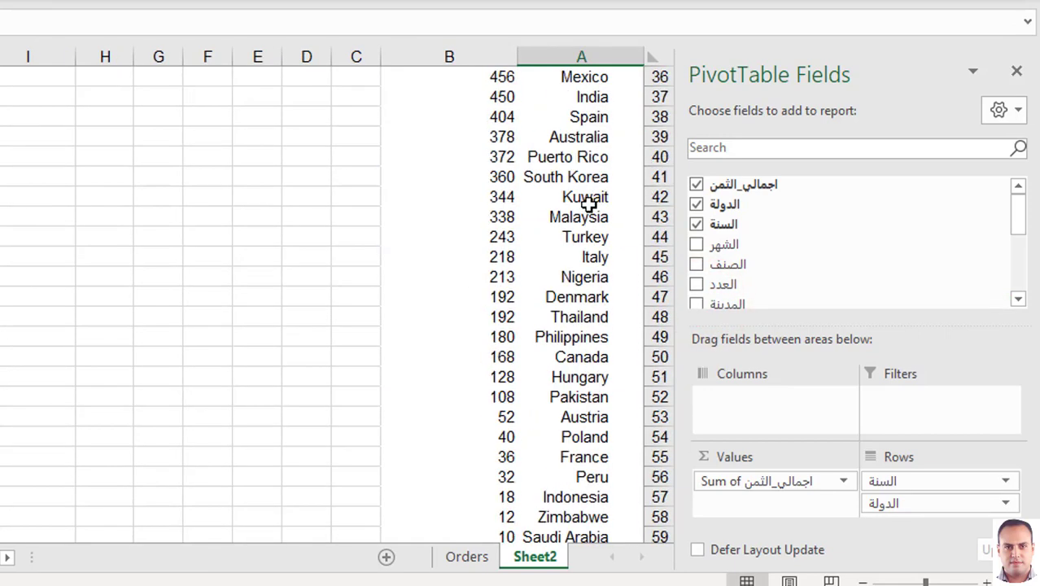
pyautogui.scroll(-2, 588, 204)
pyautogui.scroll(14, 588, 203)
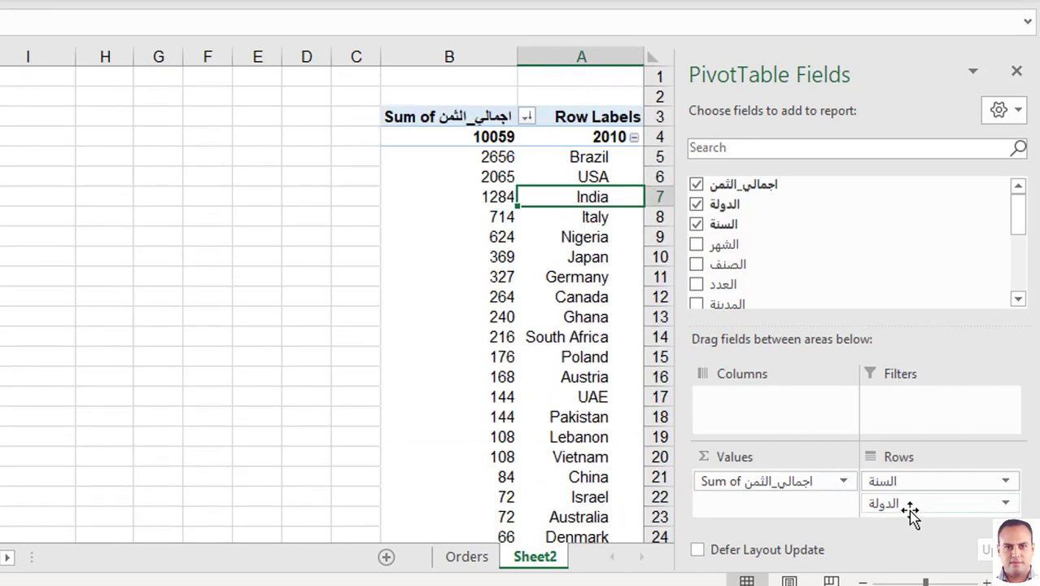
pyautogui.moveTo(904, 514); pyautogui.dragTo(916, 479)
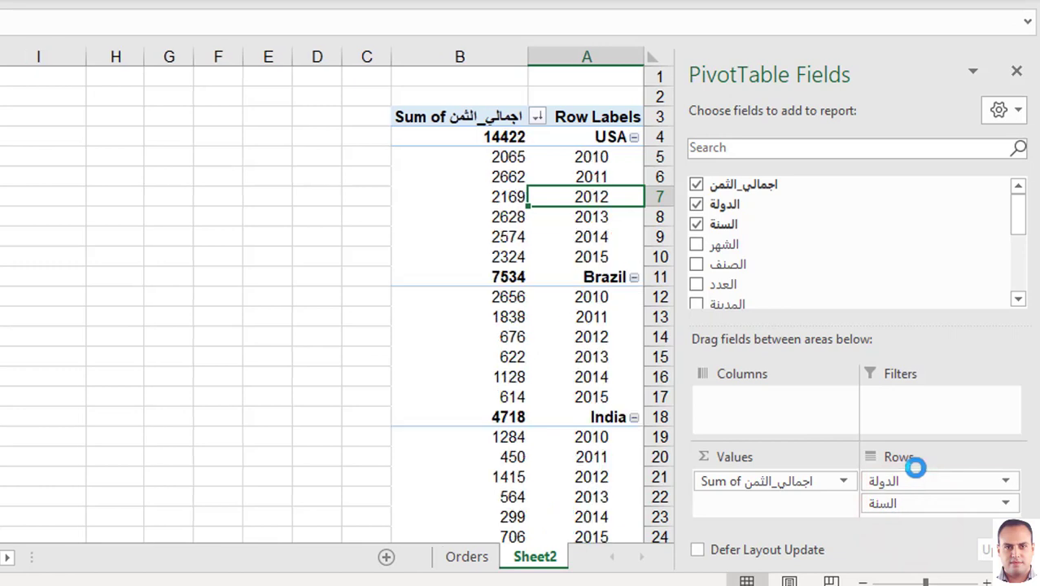
pyautogui.click(591, 130)
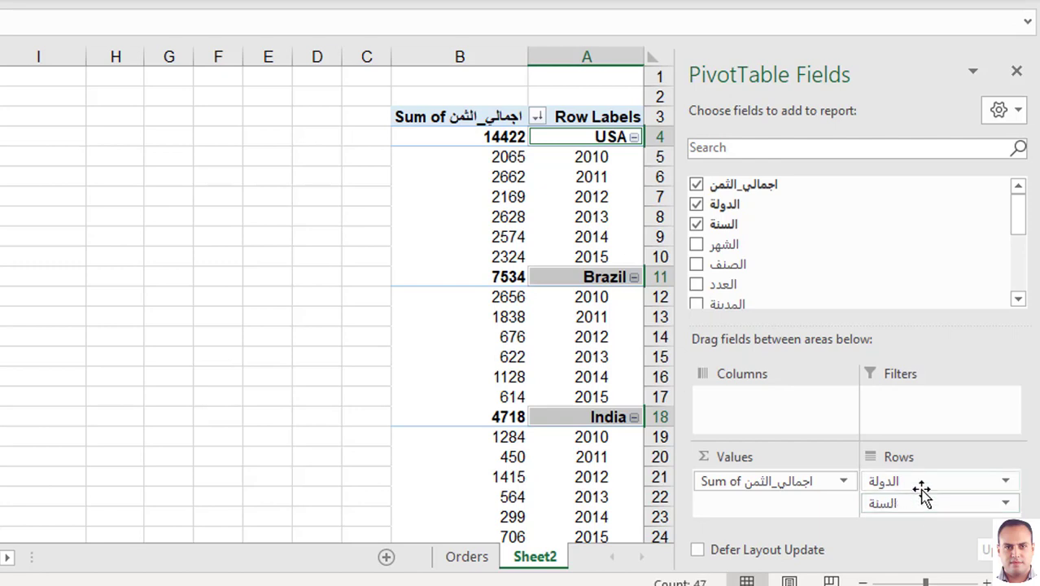
# Replace الدولة with الشهر in Rows, placed above السنة, so month 1 totals 6233
pyautogui.moveTo(922, 484); pyautogui.dragTo(891, 251)
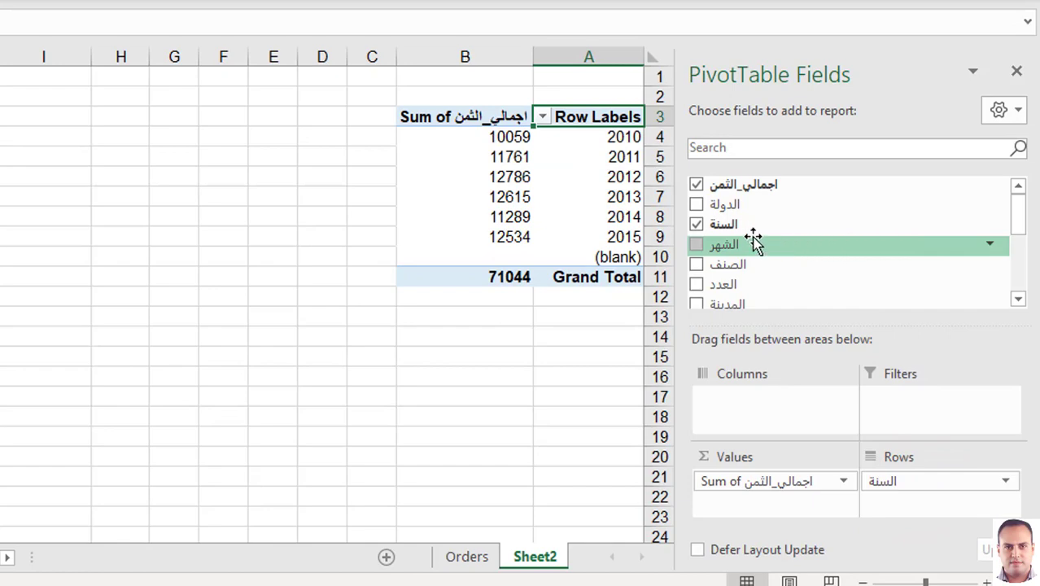
pyautogui.moveTo(747, 244)
pyautogui.mouseDown()
pyautogui.moveTo(903, 498)
pyautogui.moveTo(896, 494)
pyautogui.mouseUp()
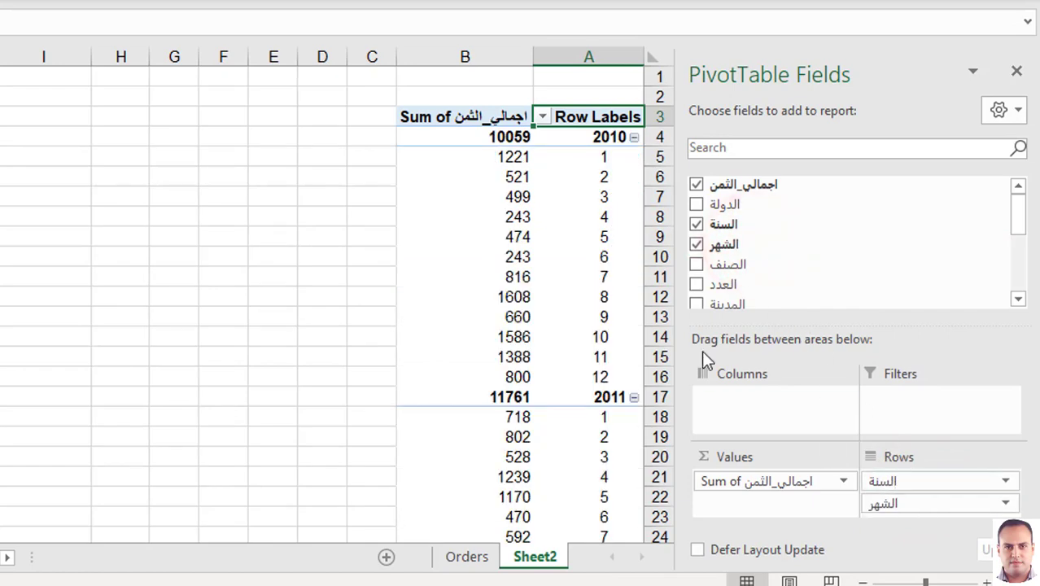
pyautogui.scroll(-1, 571, 279)
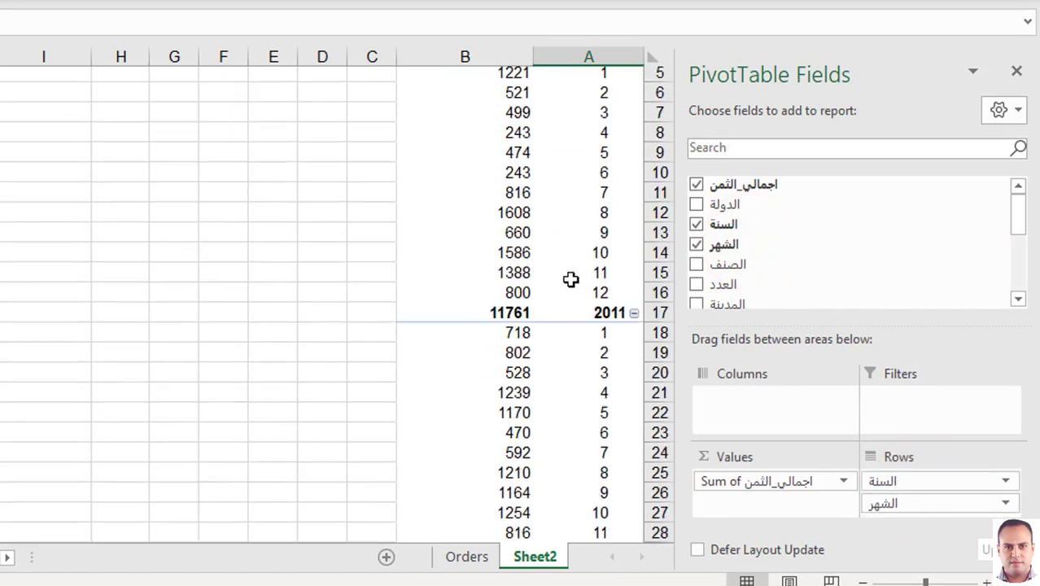
pyautogui.scroll(-4, 569, 279)
pyautogui.scroll(-13, 569, 294)
pyautogui.scroll(-12, 567, 305)
pyautogui.scroll(14, 568, 305)
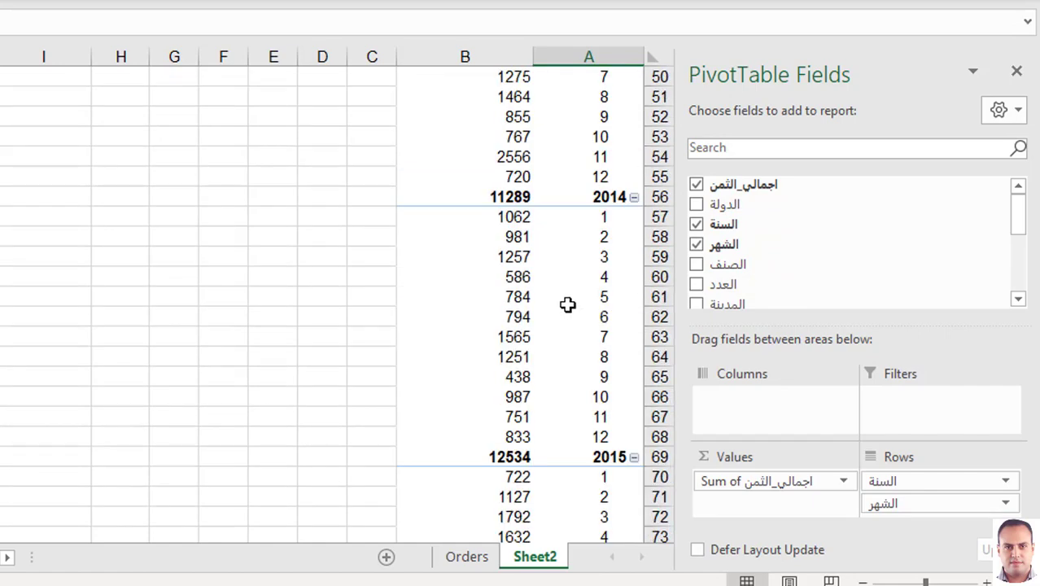
pyautogui.scroll(12, 568, 305)
pyautogui.scroll(5, 567, 304)
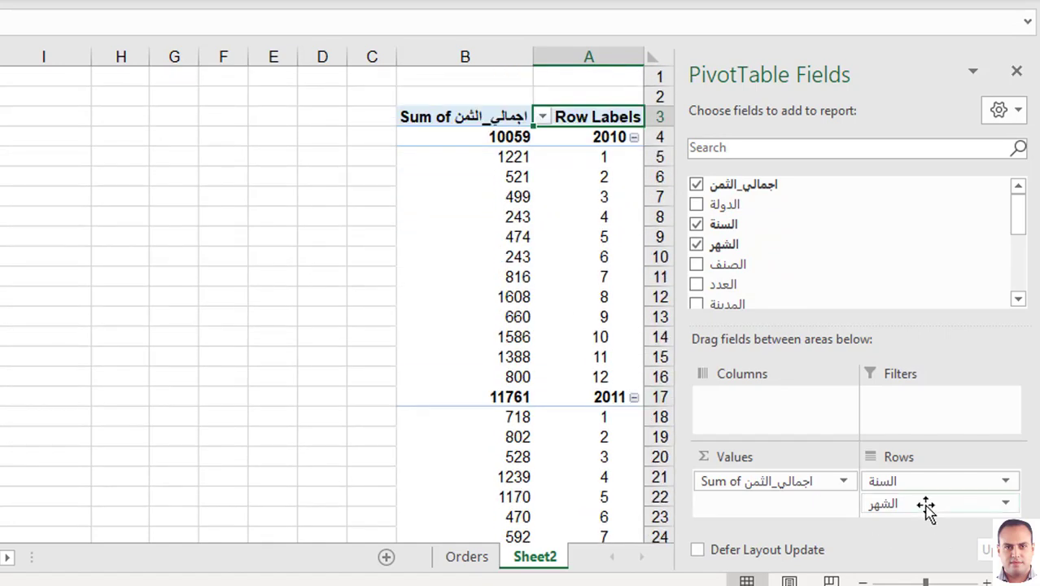
pyautogui.moveTo(927, 504); pyautogui.dragTo(930, 478)
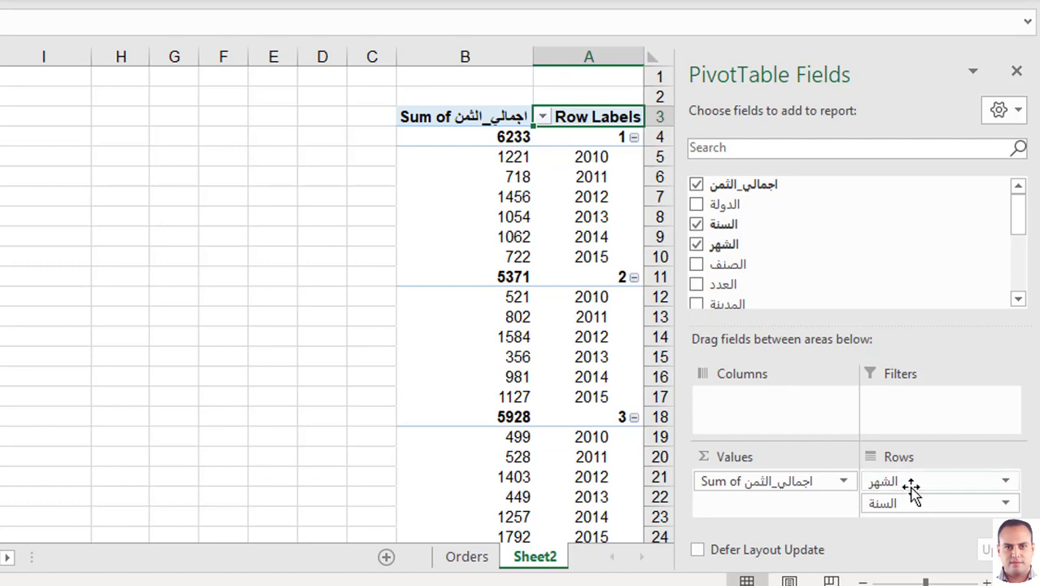
# Move السنة into Filters and filter the pivot to years 2010 and 2011
pyautogui.moveTo(920, 506)
pyautogui.mouseDown()
pyautogui.moveTo(905, 506)
pyautogui.moveTo(900, 399)
pyautogui.mouseUp()
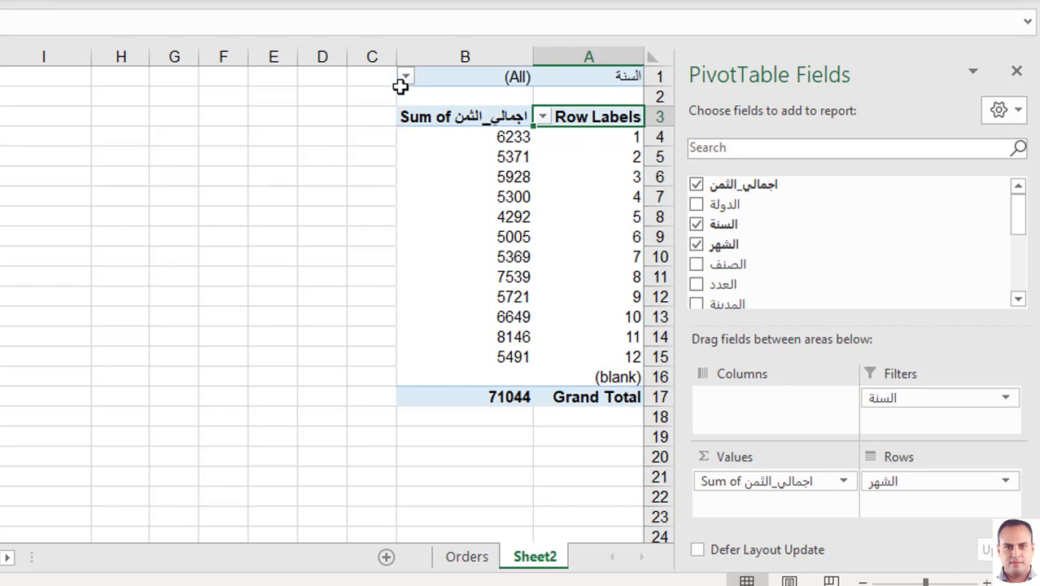
pyautogui.click(404, 77)
pyautogui.click(172, 309)
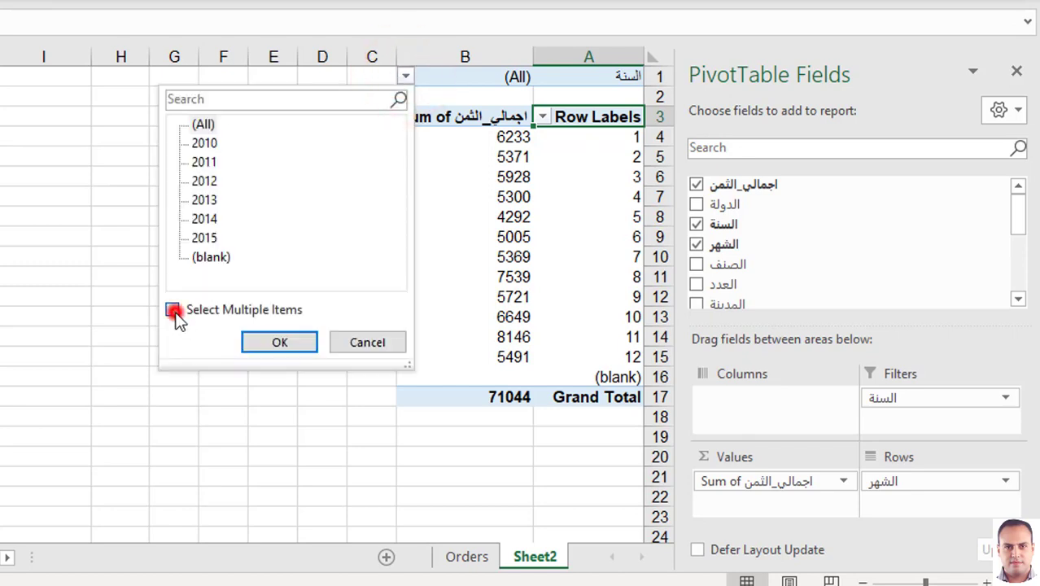
pyautogui.click(275, 341)
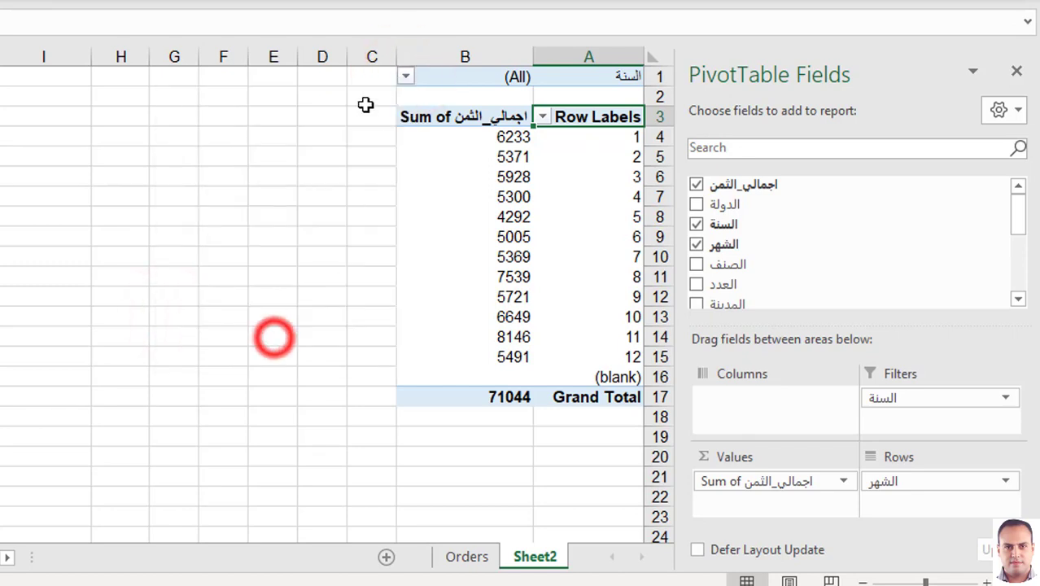
pyautogui.click(405, 77)
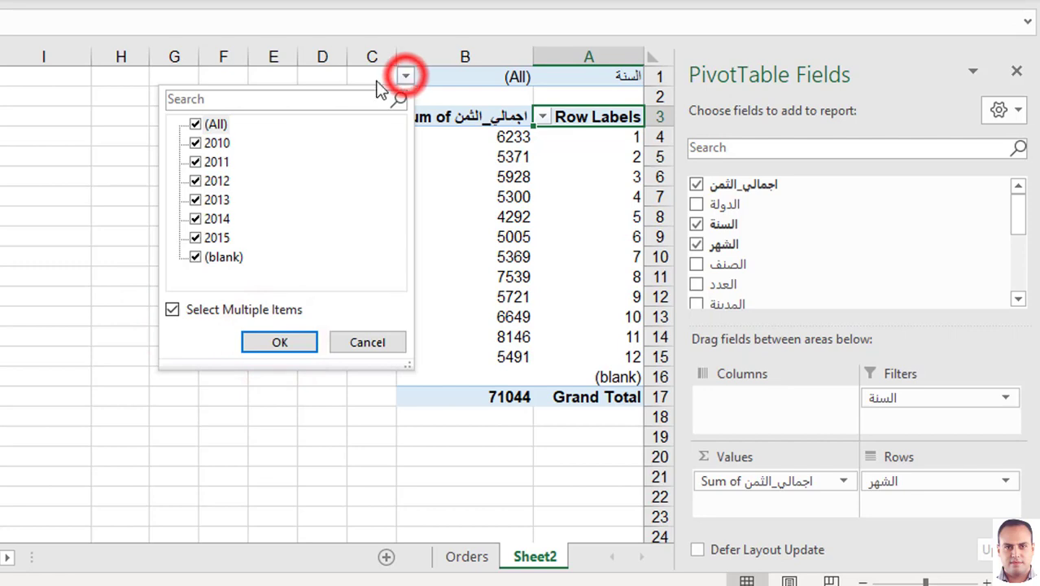
pyautogui.click(196, 124)
pyautogui.click(196, 143)
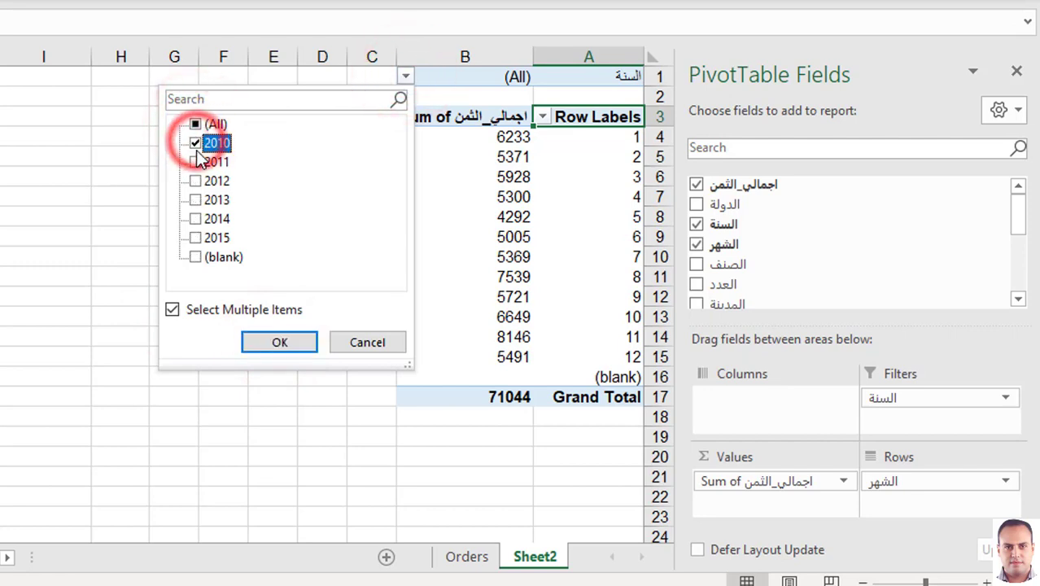
pyautogui.click(195, 162)
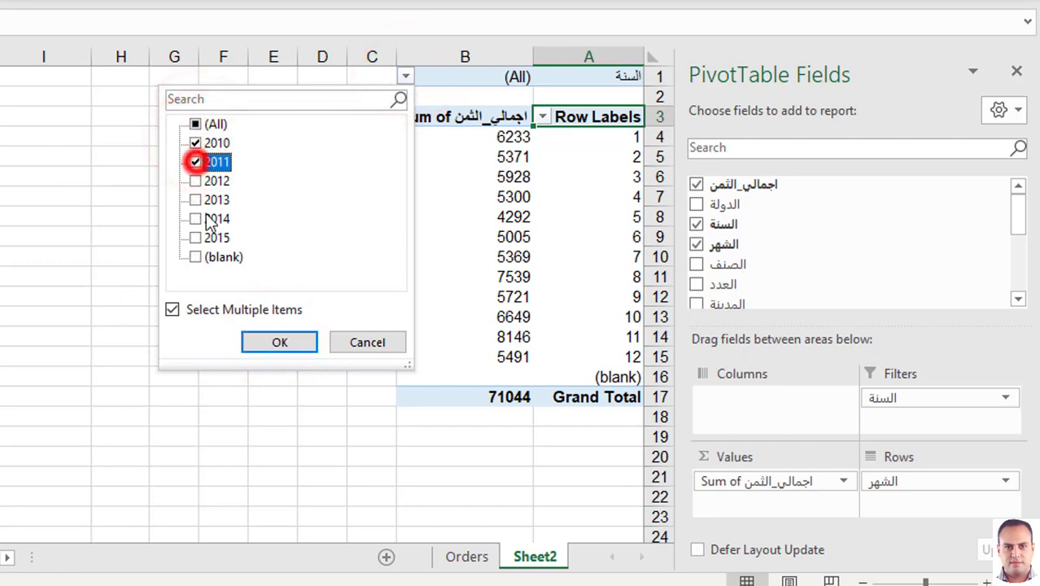
pyautogui.click(254, 344)
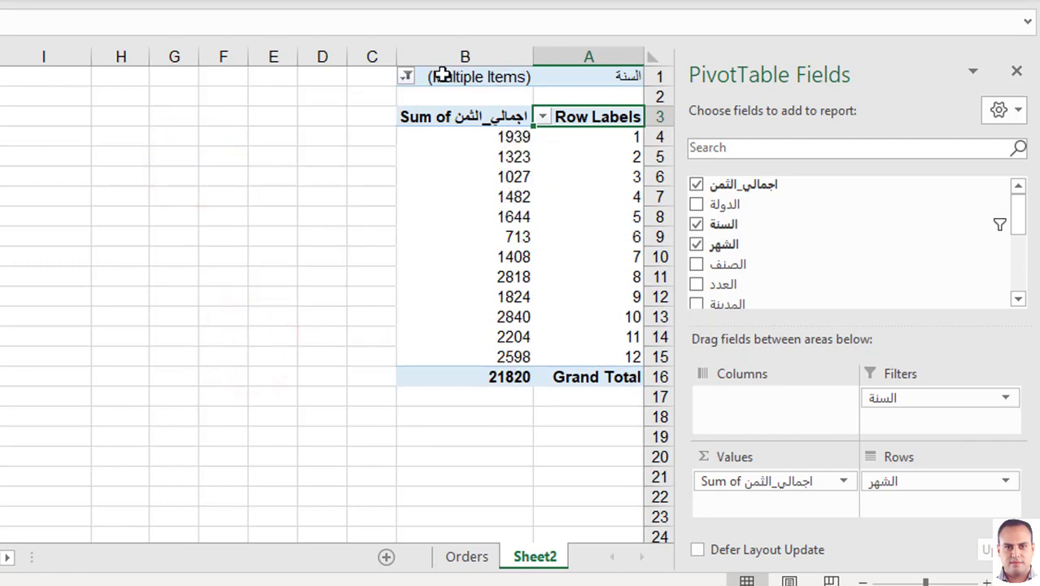
# Change the year filter to 2015 only, listing months 1–12 totalling 12534
pyautogui.click(405, 77)
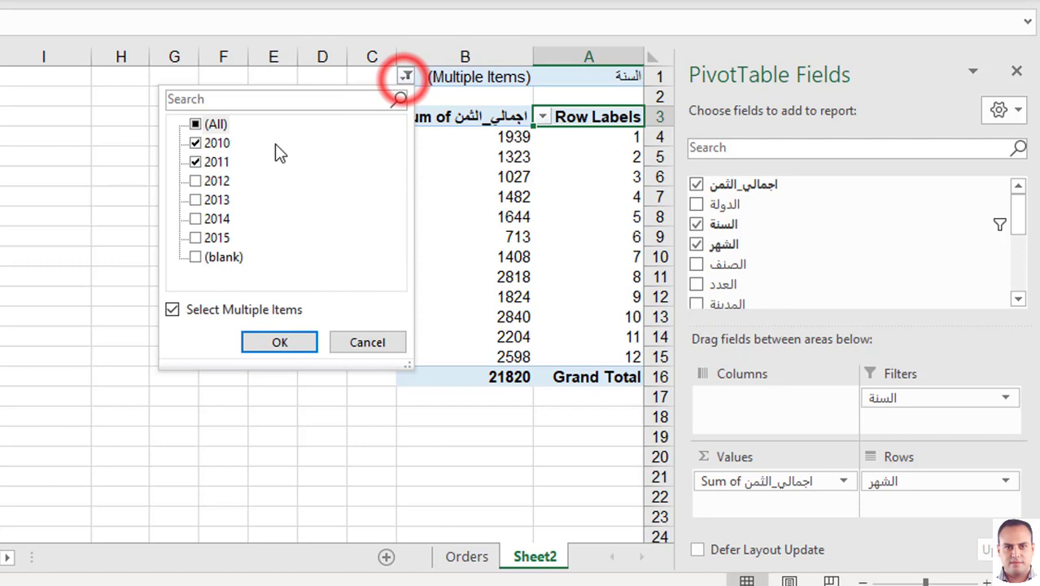
pyautogui.click(196, 143)
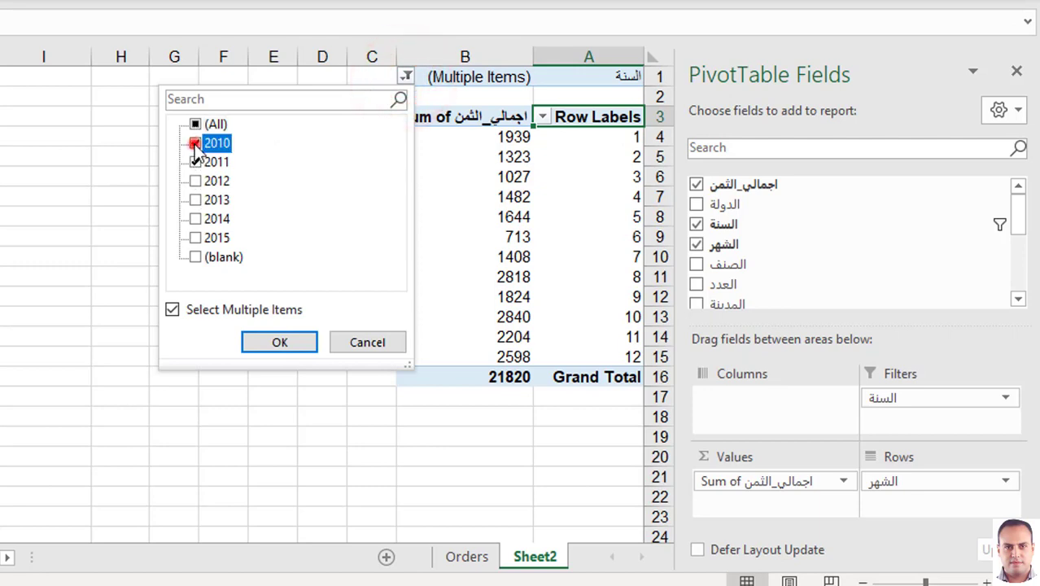
pyautogui.click(195, 238)
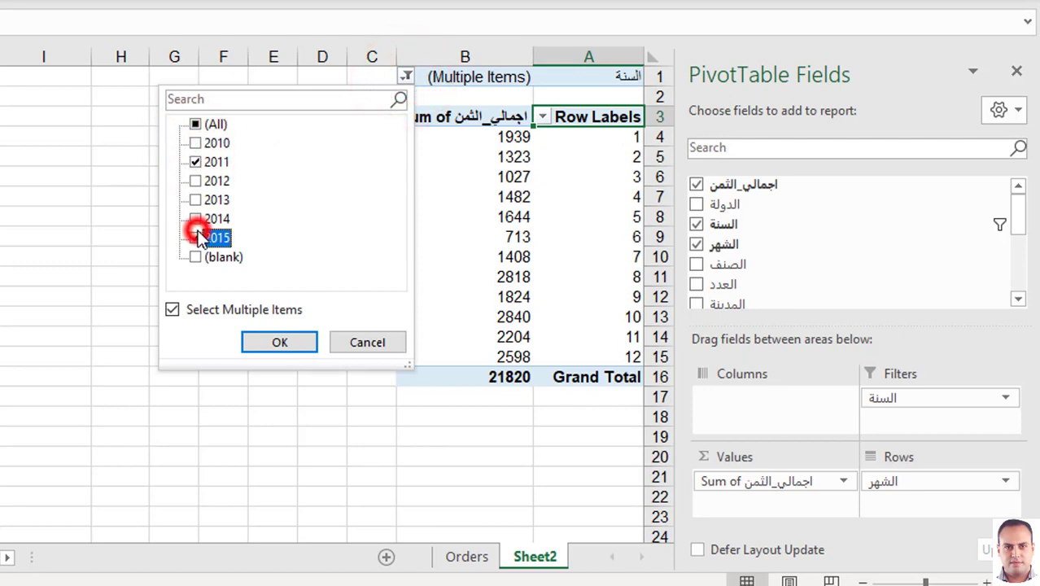
pyautogui.click(196, 162)
pyautogui.click(277, 342)
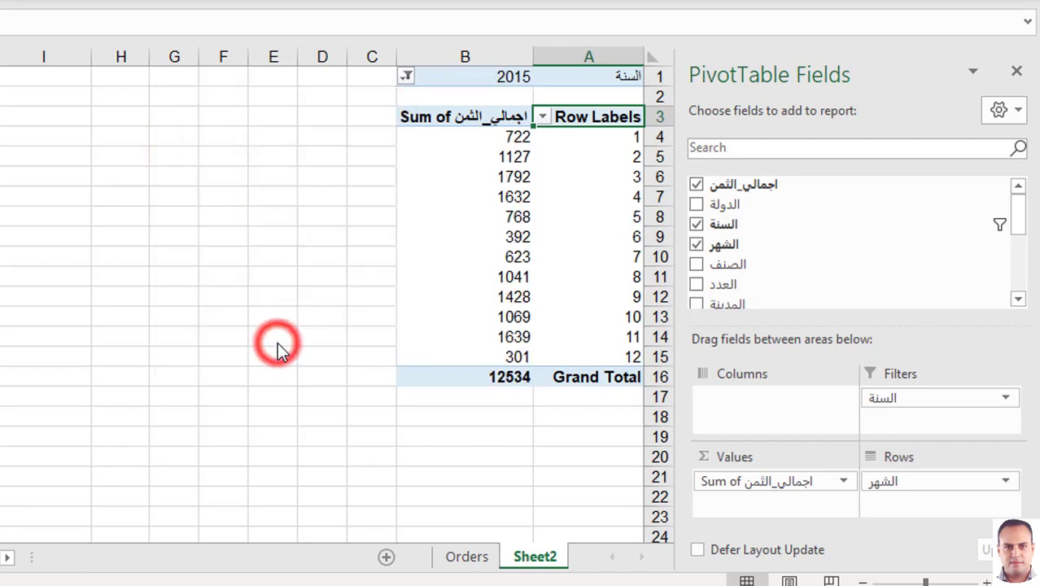
pyautogui.click(407, 78)
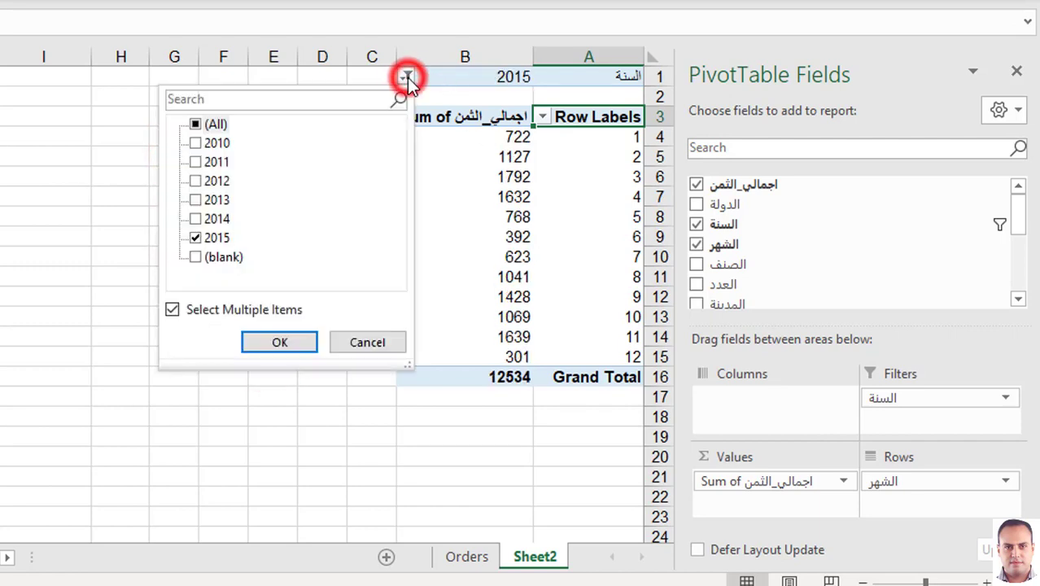
pyautogui.click(299, 343)
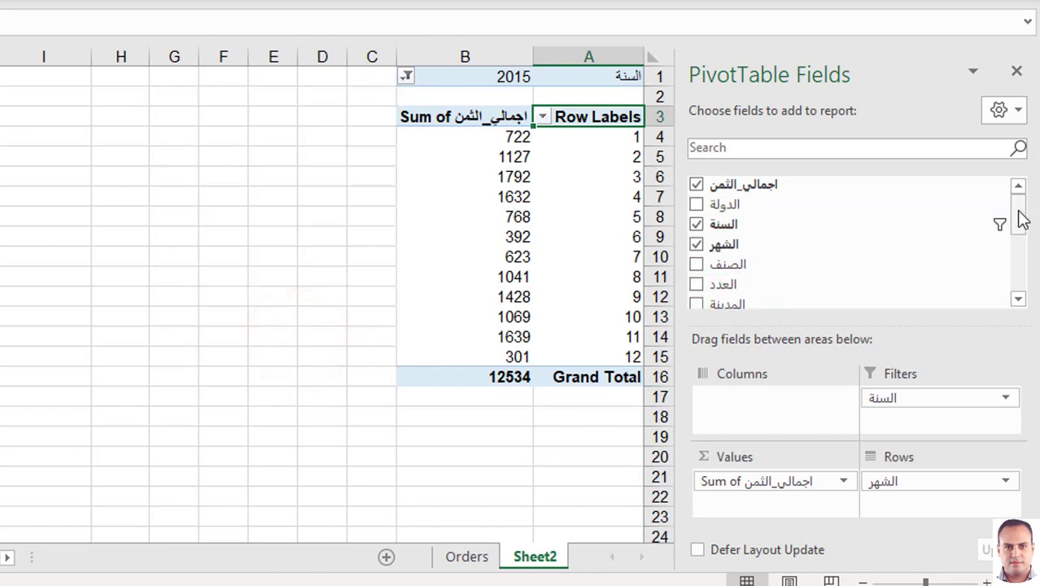
# Add الدولة as a report filter set to USA and reset the year filter to All
pyautogui.moveTo(723, 204); pyautogui.dragTo(898, 419)
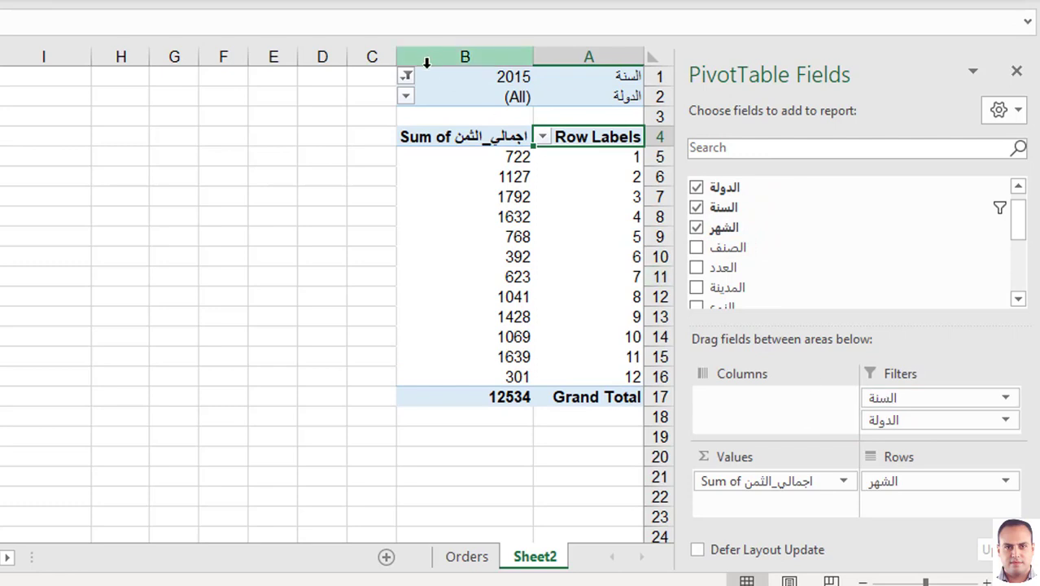
pyautogui.click(406, 96)
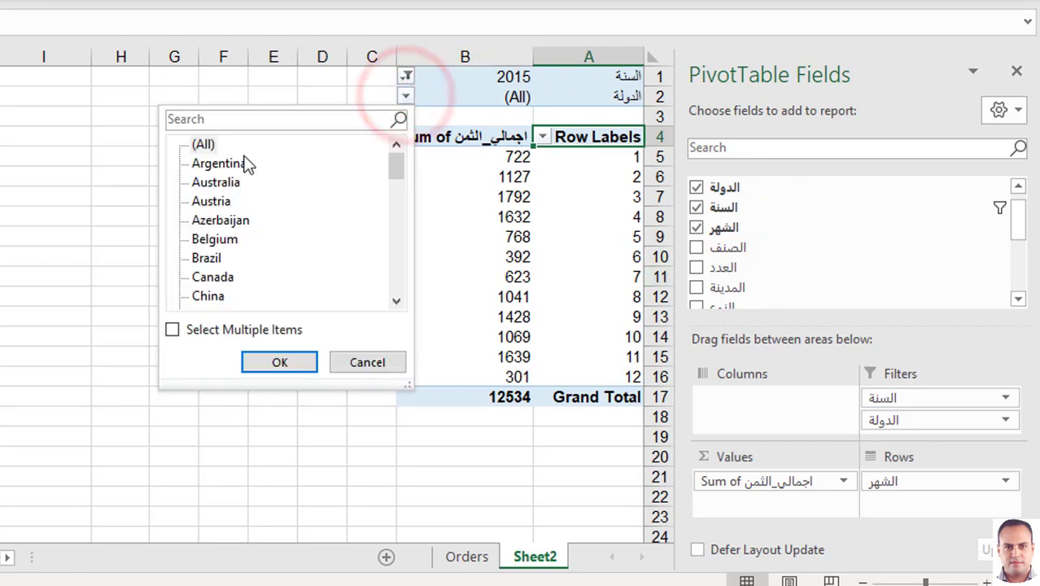
pyautogui.moveTo(395, 167); pyautogui.dragTo(396, 279)
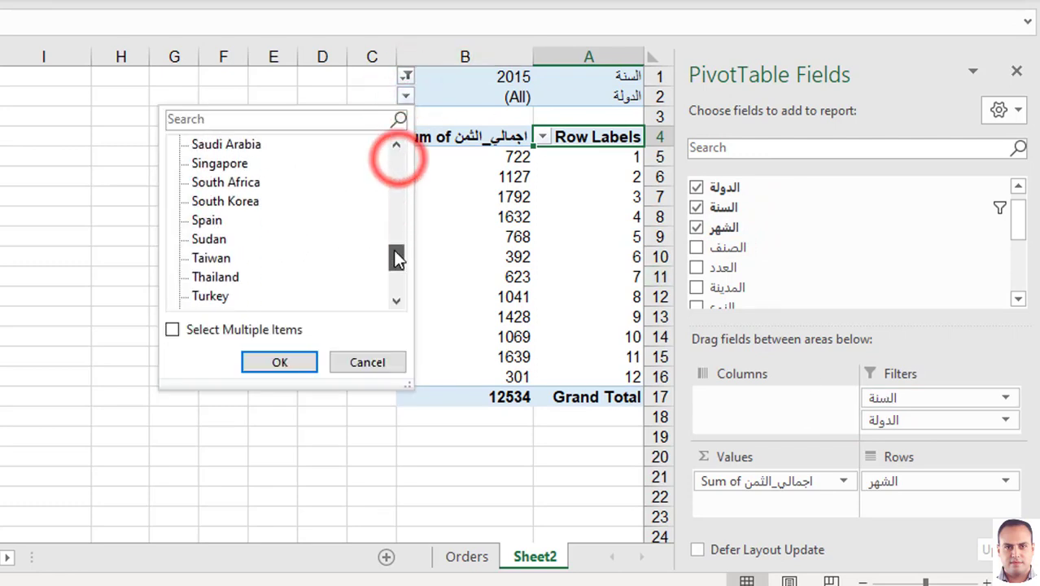
pyautogui.click(297, 361)
pyautogui.click(405, 75)
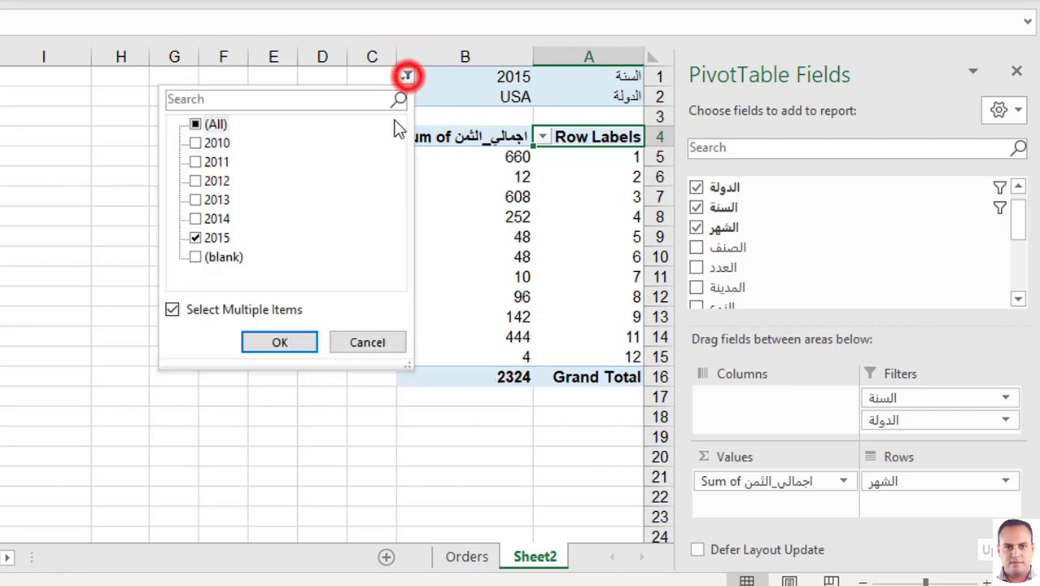
pyautogui.click(195, 124)
pyautogui.click(279, 344)
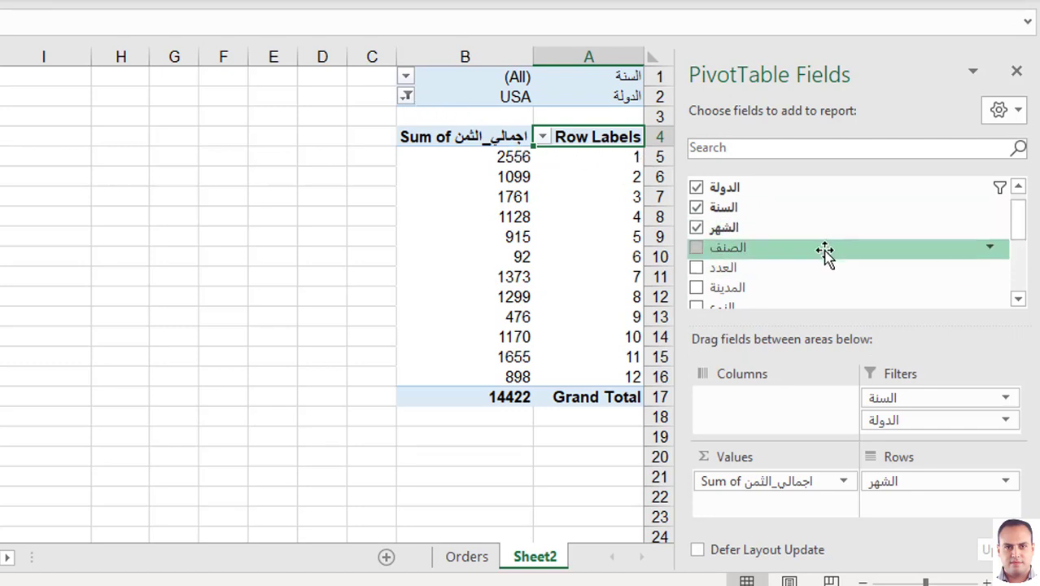
# Put الصنف in Columns to spread Products 1–10 across USA's months, then hide the field list
pyautogui.moveTo(825, 251)
pyautogui.mouseDown()
pyautogui.moveTo(875, 456)
pyautogui.moveTo(841, 431)
pyautogui.mouseUp()
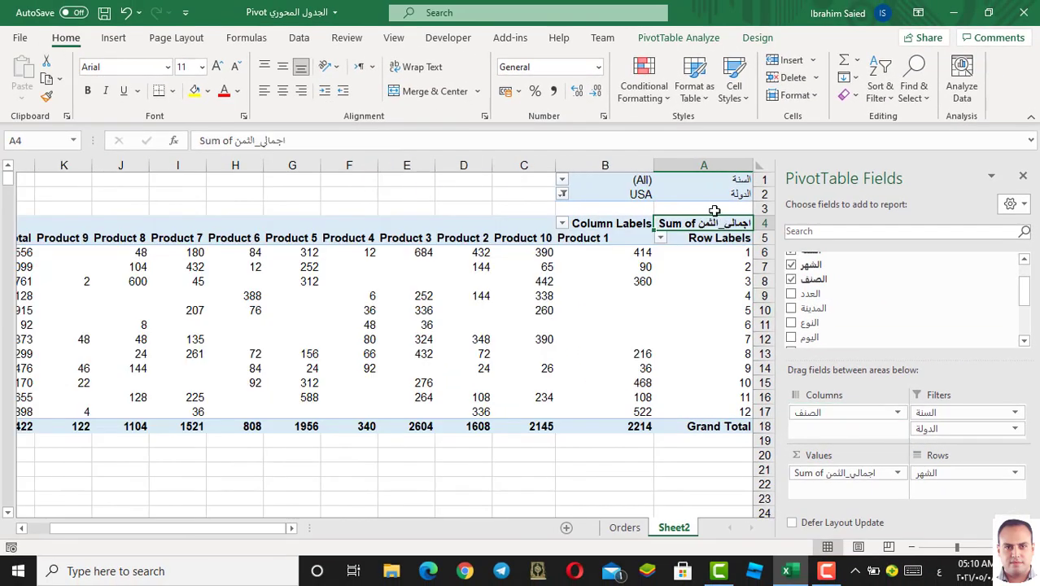
pyautogui.moveTo(285, 529); pyautogui.dragTo(275, 528)
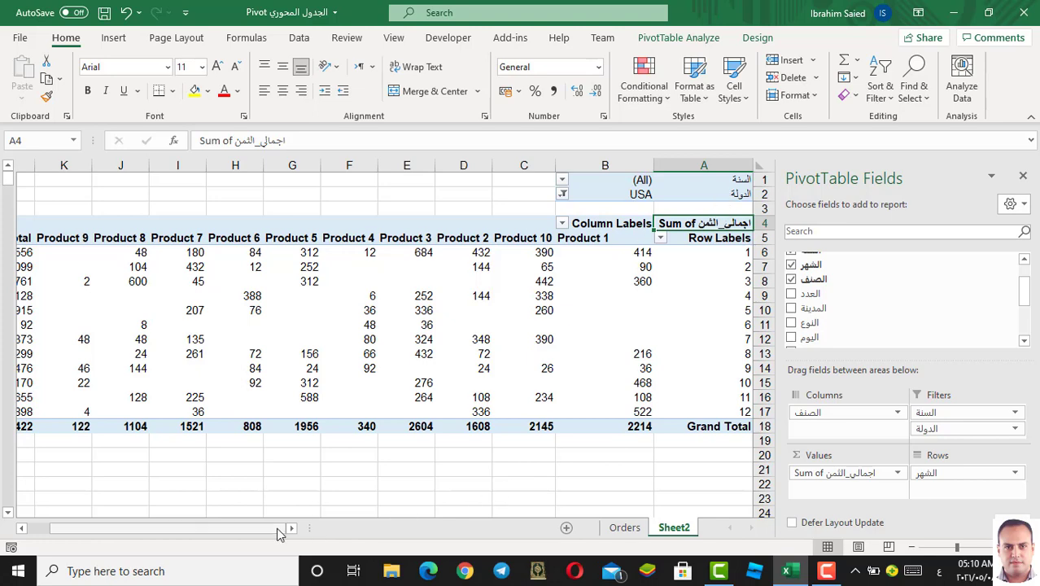
pyautogui.click(1023, 176)
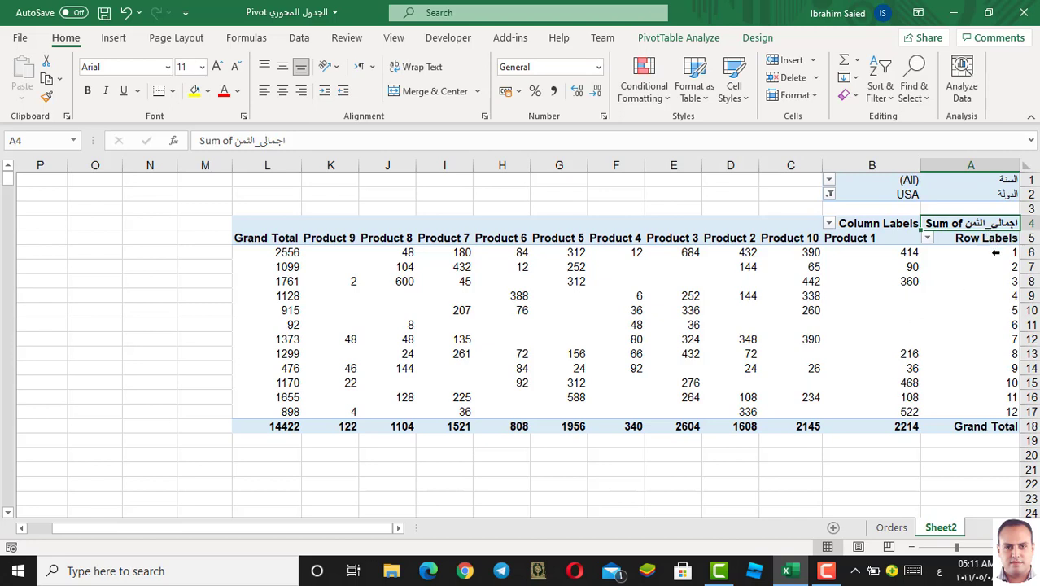
pyautogui.moveTo(996, 252); pyautogui.dragTo(994, 412)
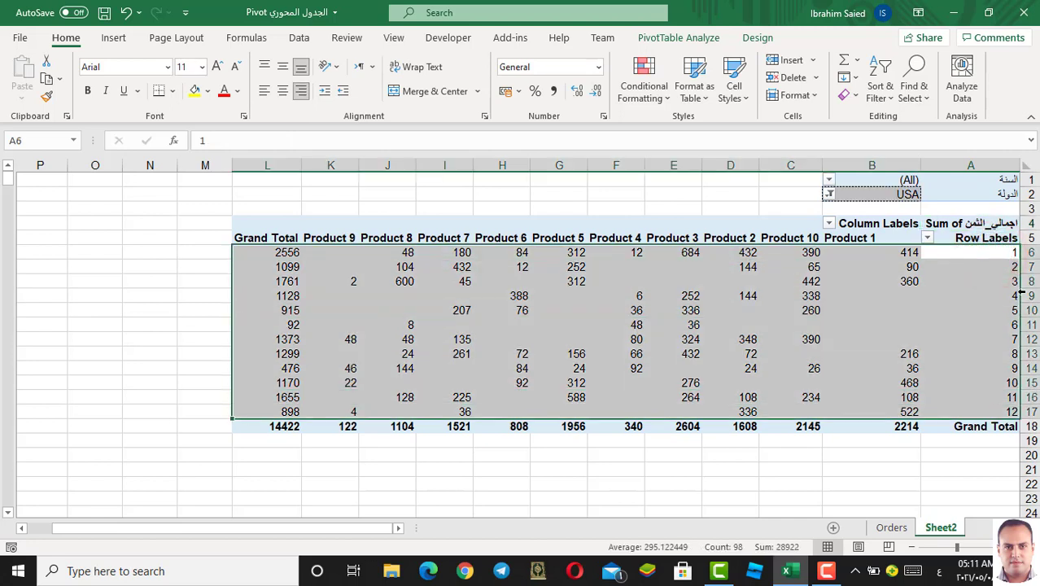
pyautogui.click(969, 252)
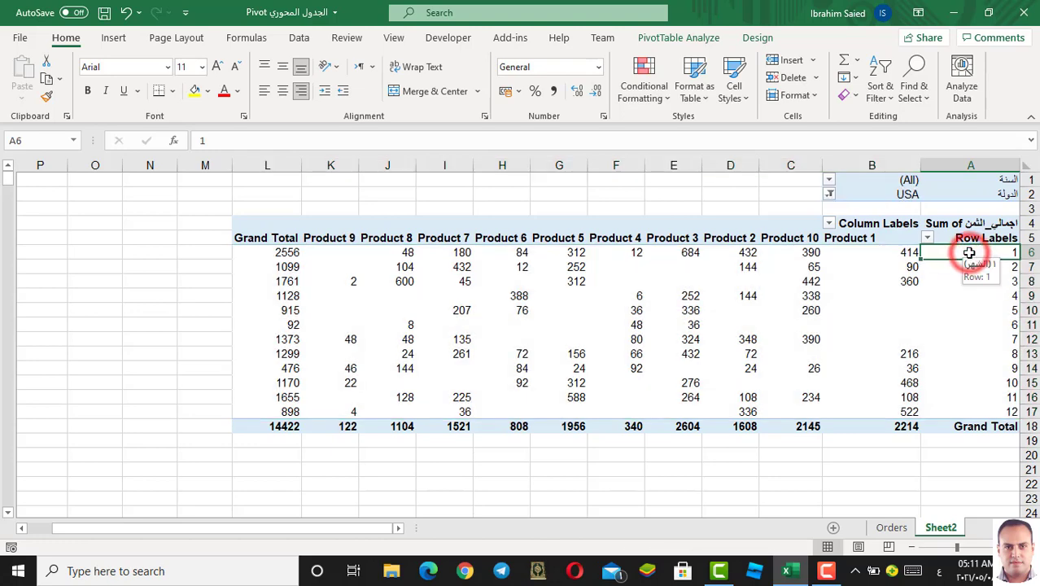
pyautogui.click(870, 239)
pyautogui.click(802, 232)
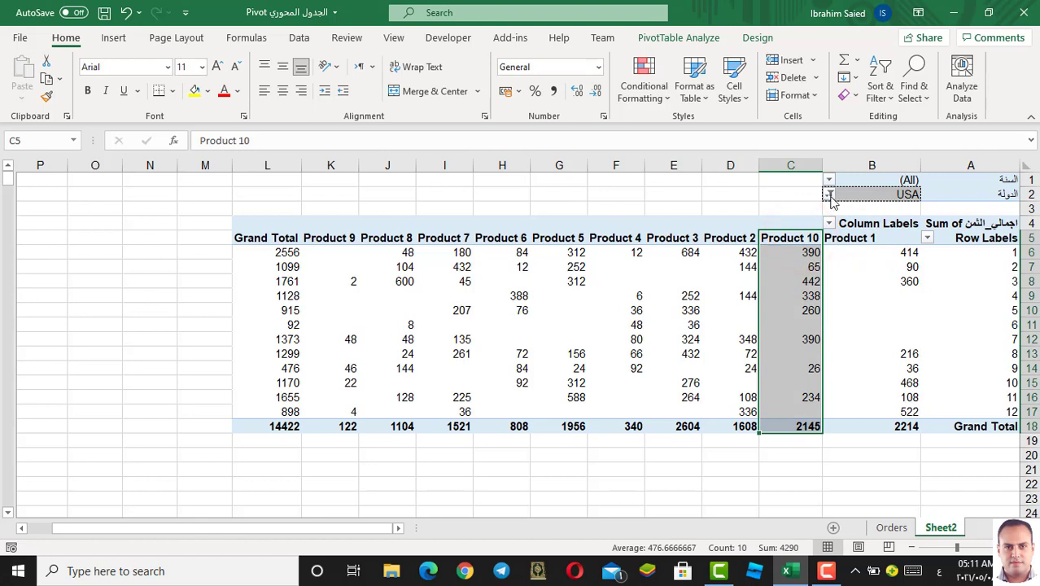
pyautogui.moveTo(705, 366)
pyautogui.mouseDown()
pyautogui.moveTo(340, 403)
pyautogui.moveTo(907, 267)
pyautogui.moveTo(895, 249)
pyautogui.mouseUp()
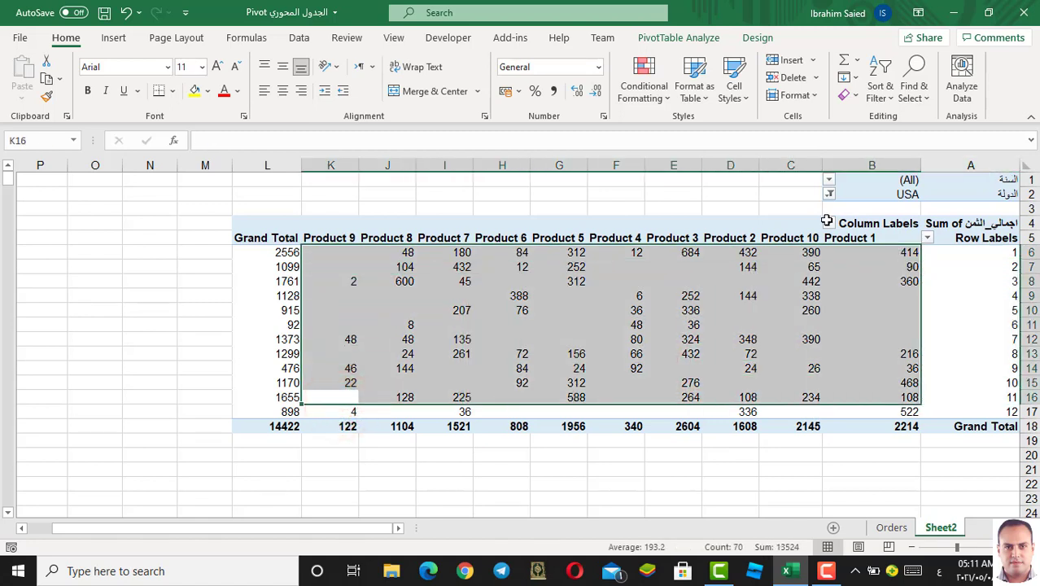
# Apply a colour scale to the selected product values via Conditional Formatting
pyautogui.click(664, 98)
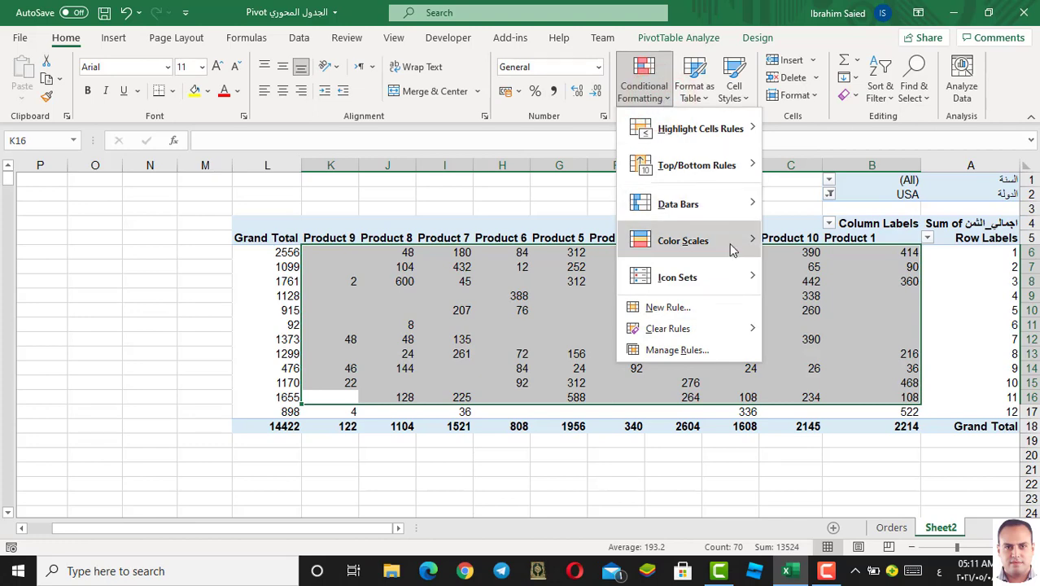
pyautogui.moveTo(731, 251)
pyautogui.click(770, 245)
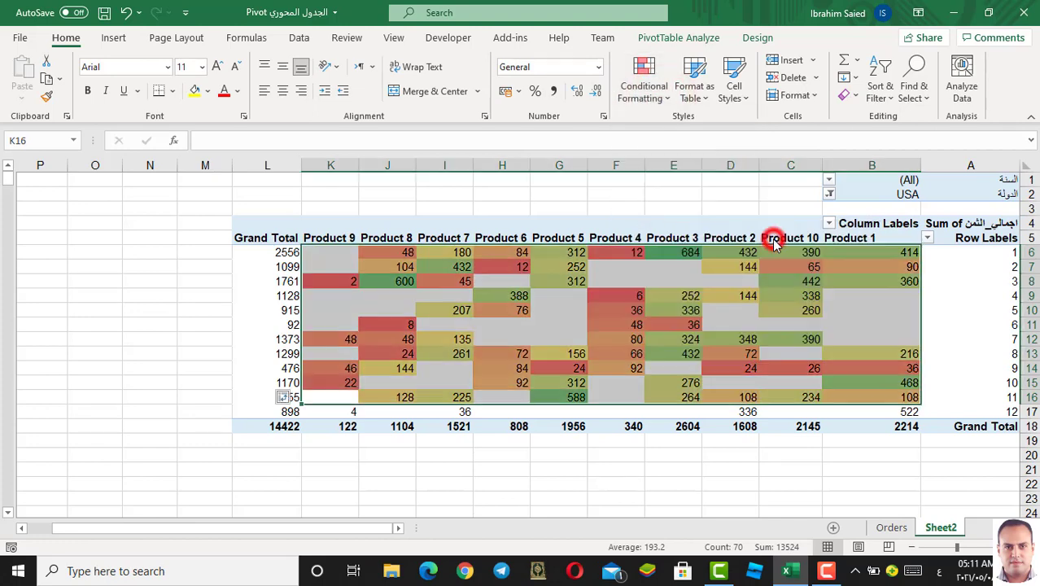
pyautogui.click(764, 461)
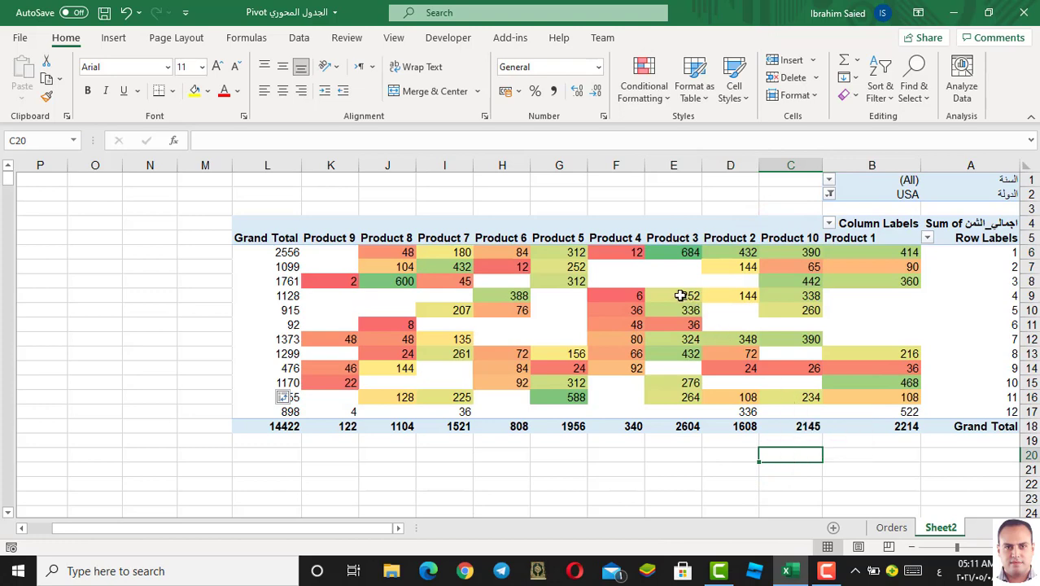
# Select all product values and apply the Red - Yellow - Green Color Scale, turning 684 and 600 red
pyautogui.click(678, 253)
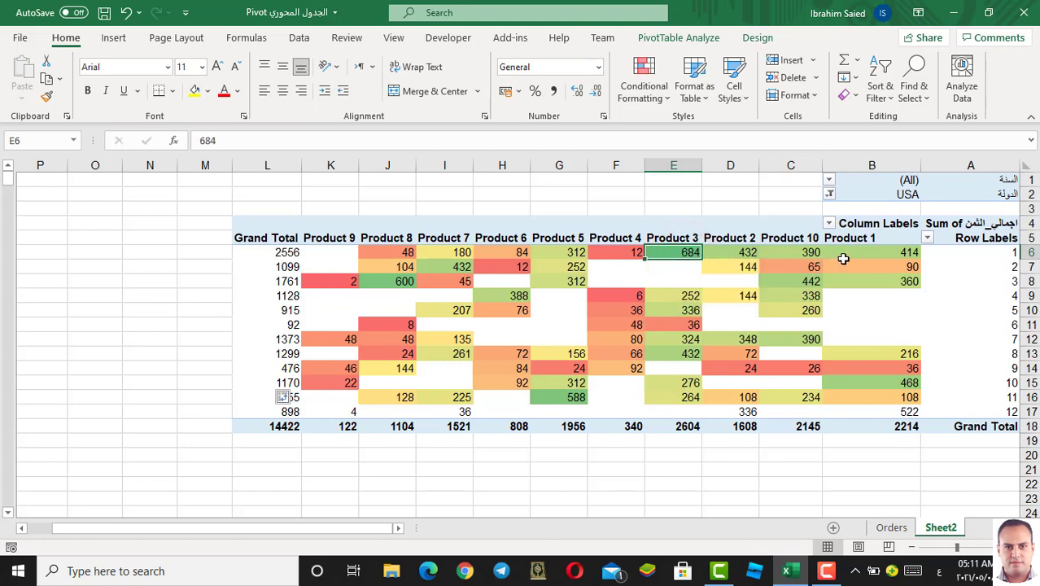
pyautogui.moveTo(856, 257); pyautogui.dragTo(340, 413)
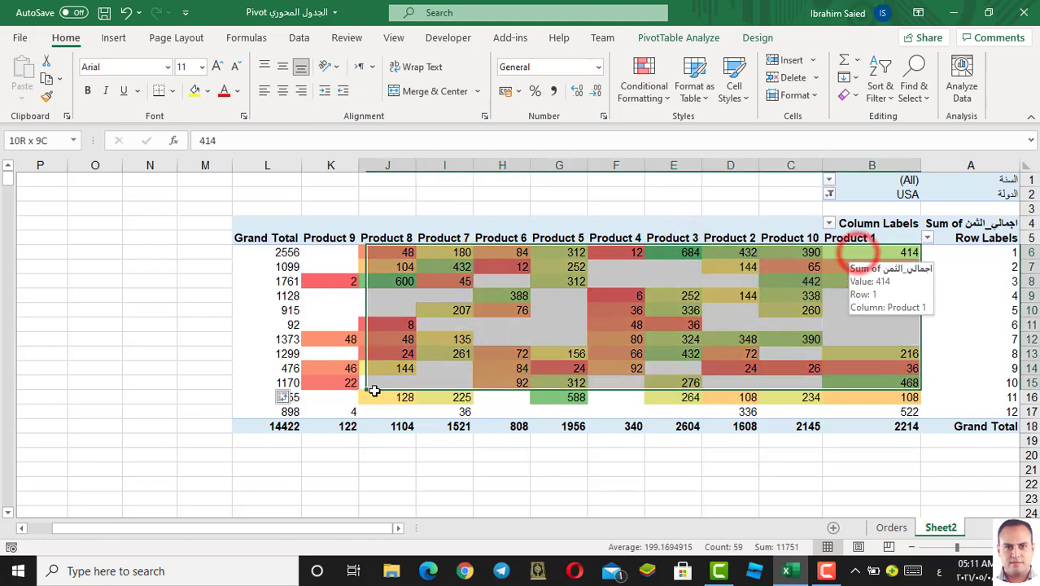
pyautogui.click(660, 96)
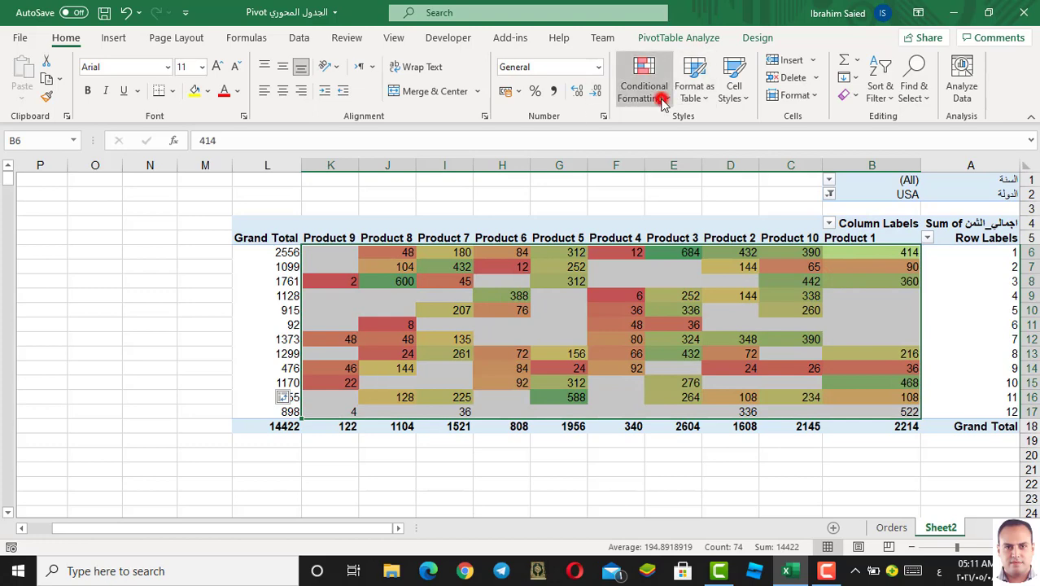
pyautogui.moveTo(709, 251)
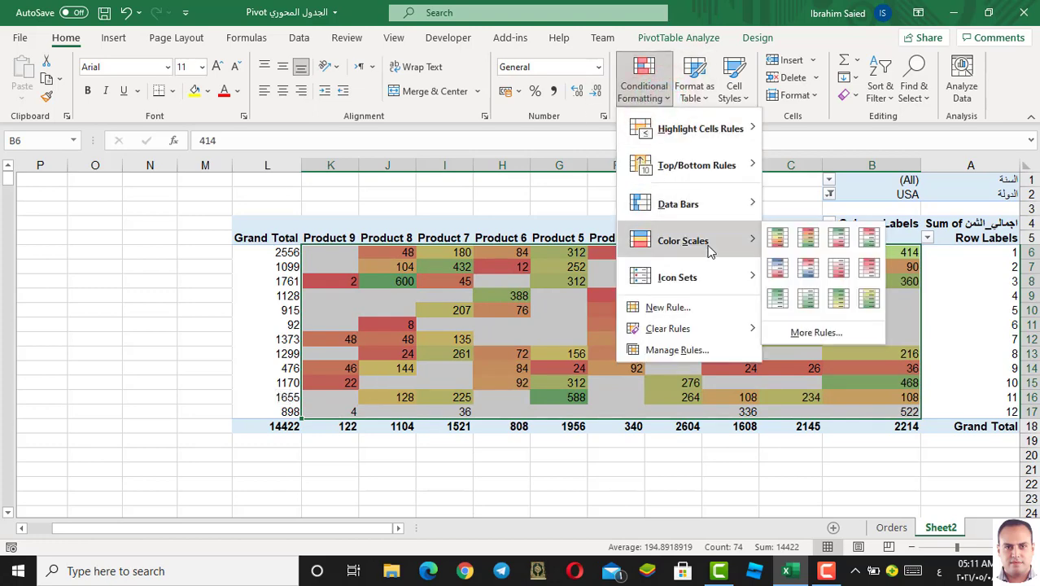
pyautogui.click(811, 240)
pyautogui.click(682, 253)
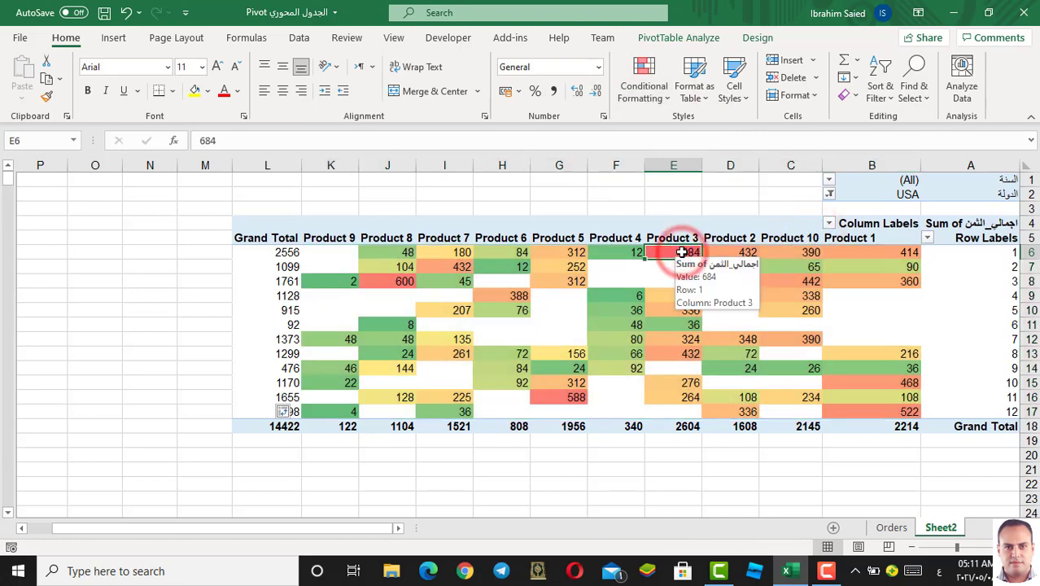
pyautogui.click(407, 278)
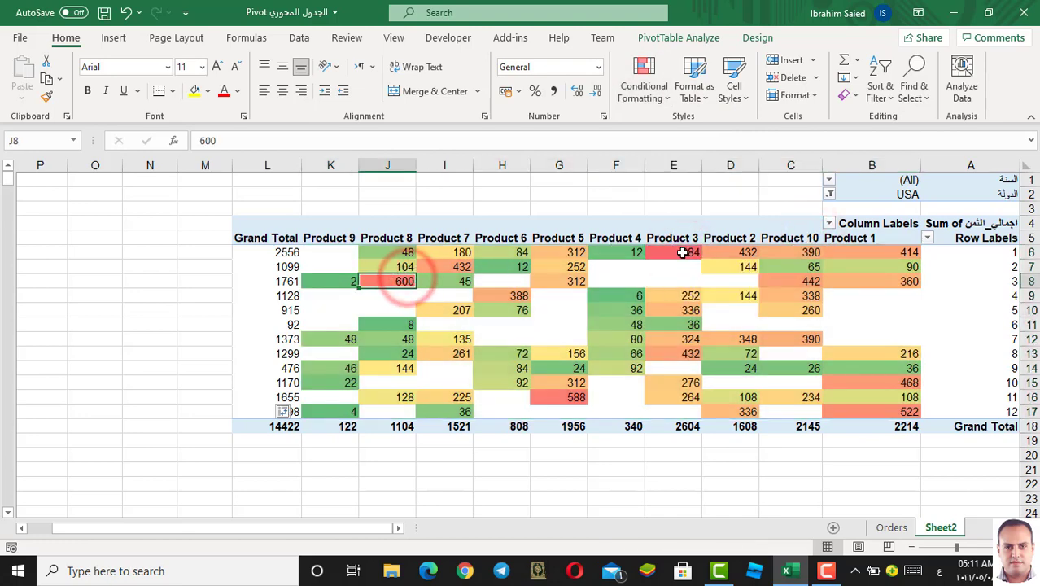
pyautogui.click(682, 252)
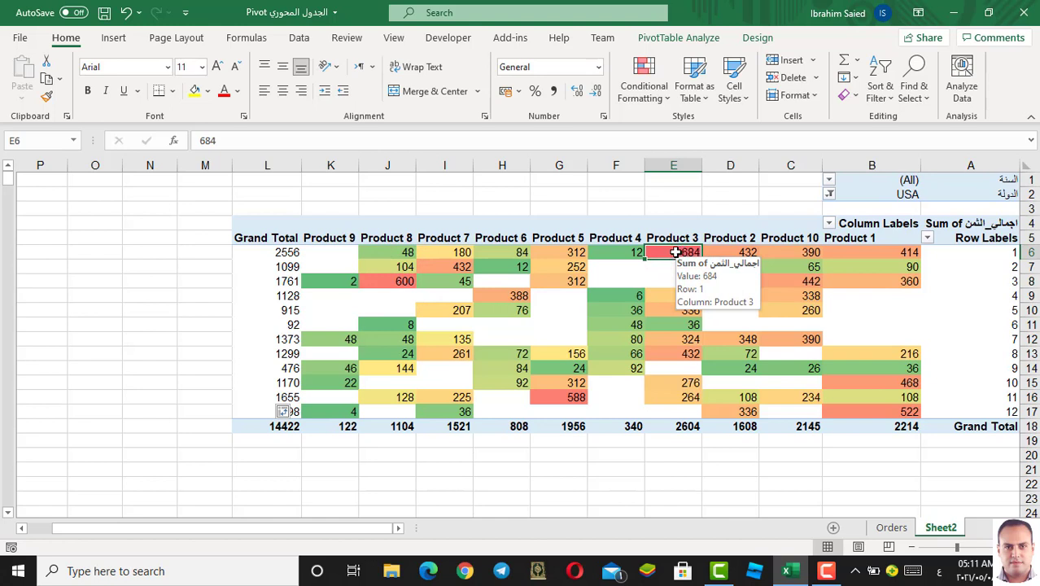
pyautogui.moveTo(687, 254)
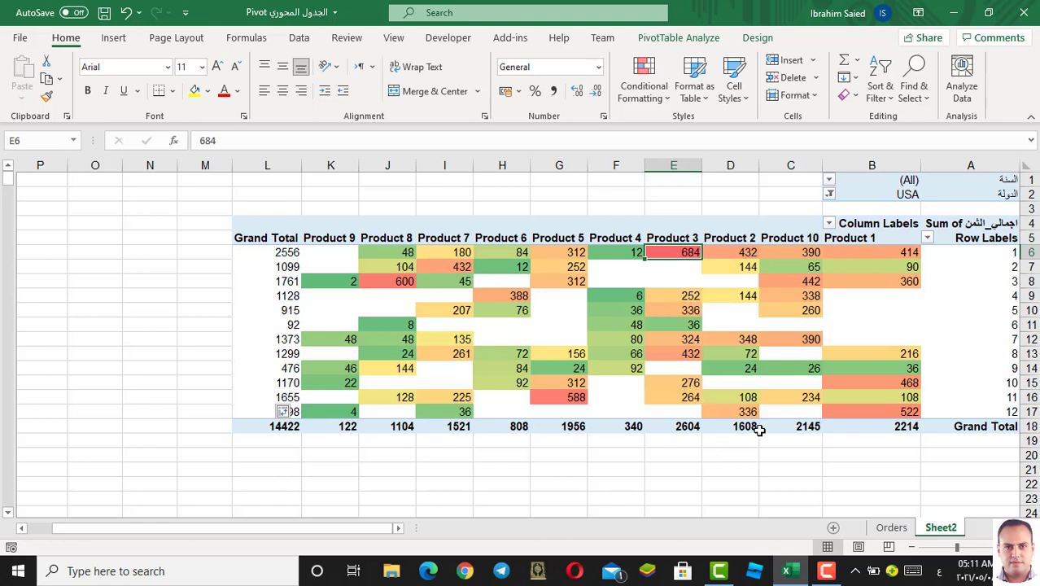
pyautogui.click(766, 351)
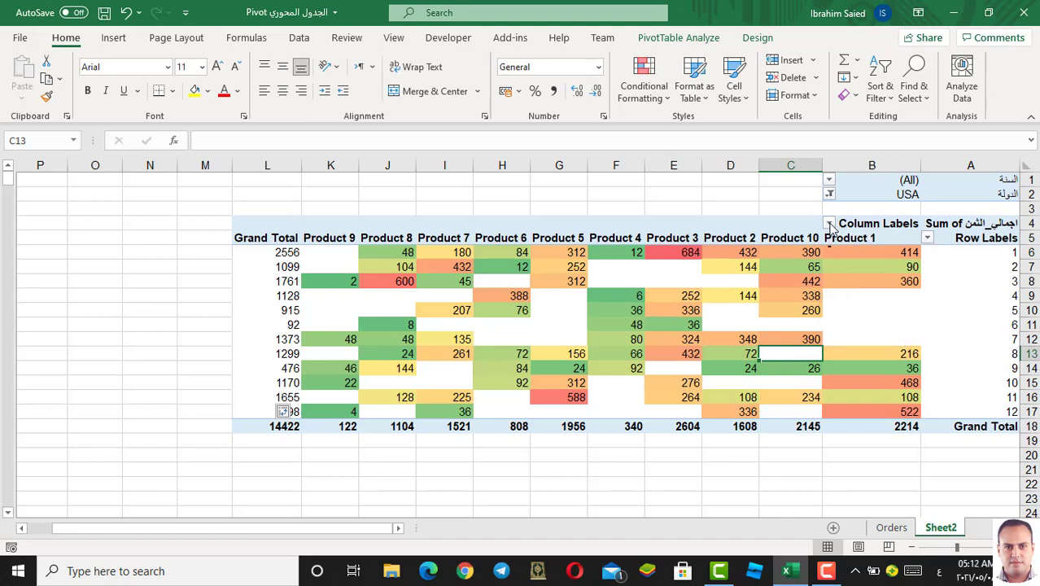
# Filter the Column Labels to Product 1 and Product 10, totalling 4359
pyautogui.click(829, 224)
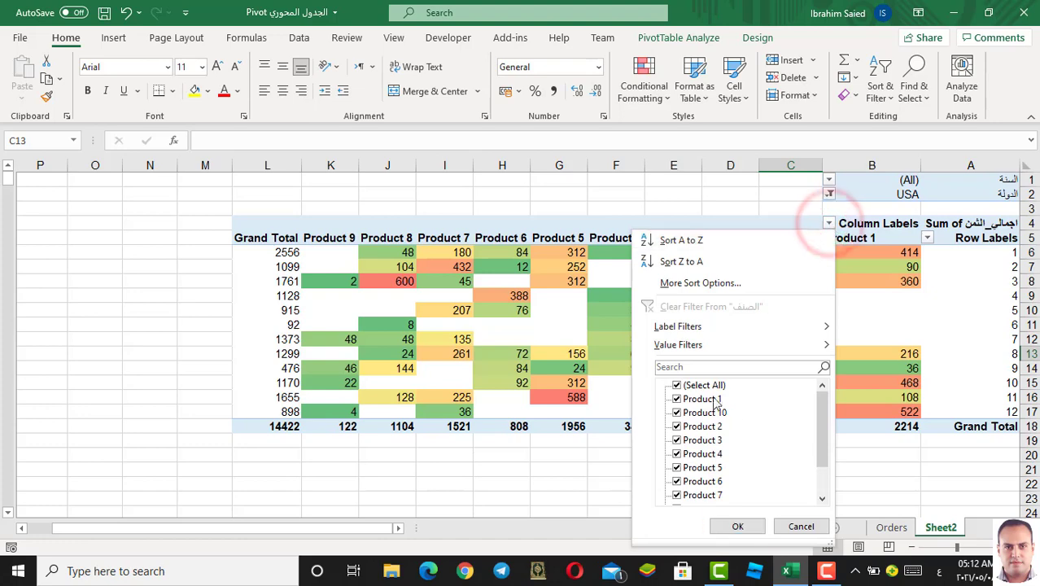
pyautogui.click(676, 399)
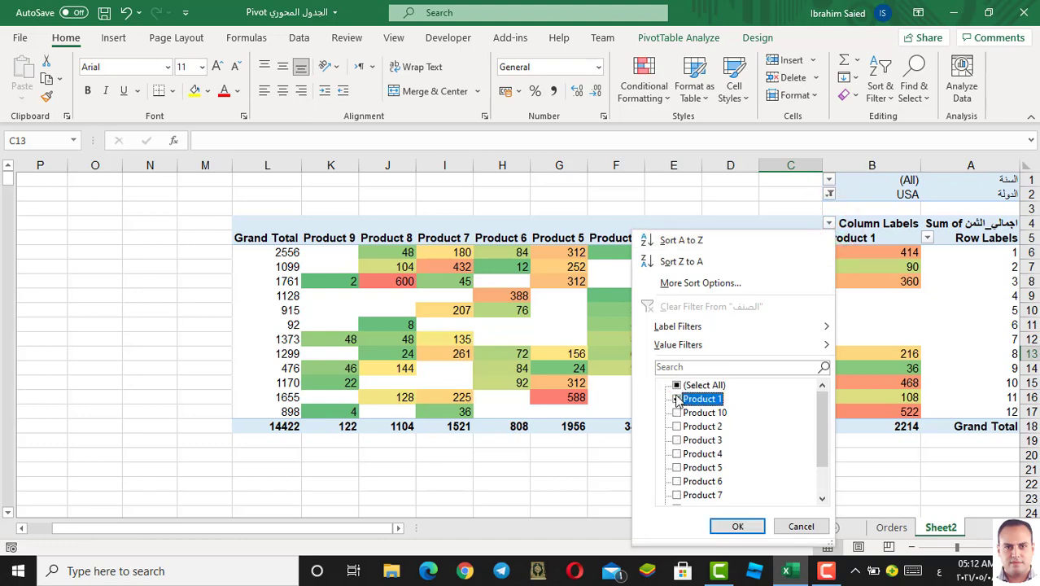
pyautogui.click(676, 413)
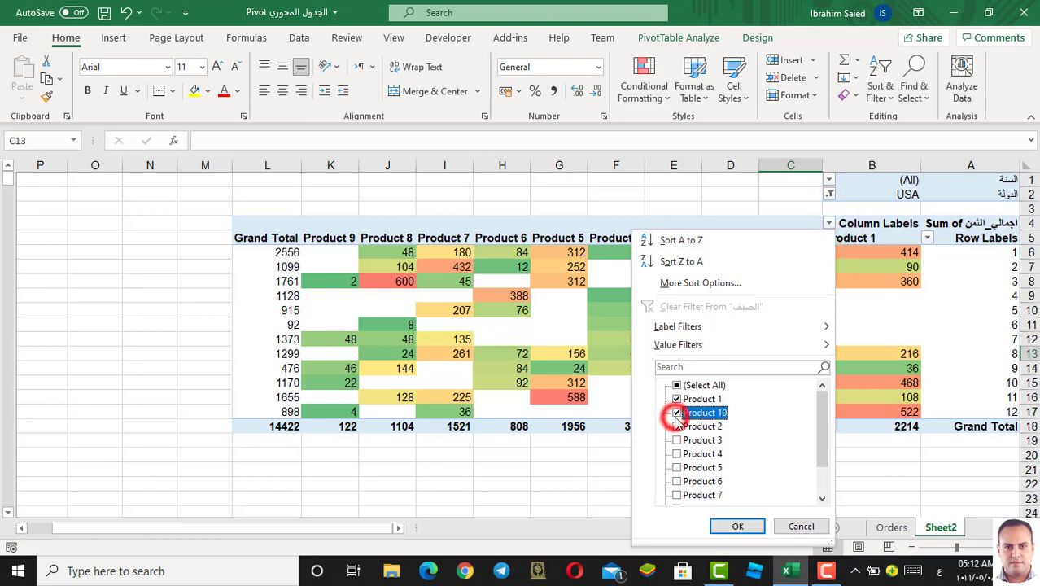
pyautogui.click(728, 526)
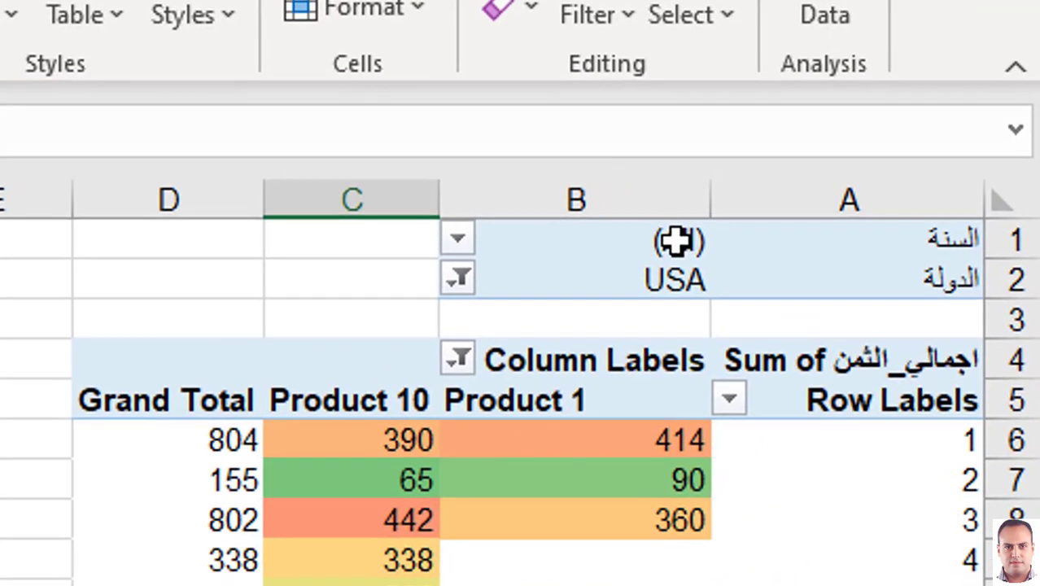
pyautogui.click(676, 241)
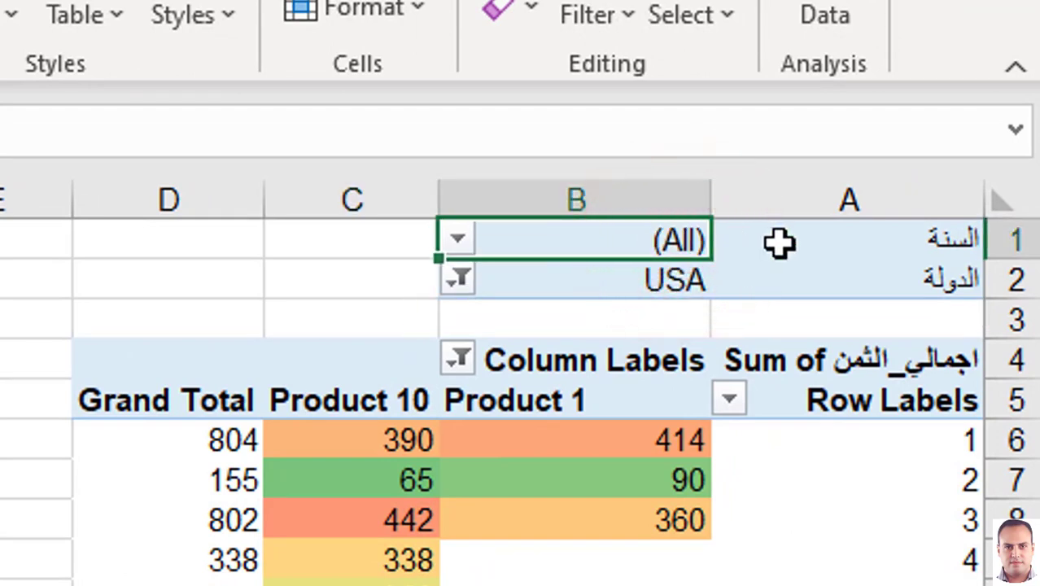
pyautogui.click(592, 282)
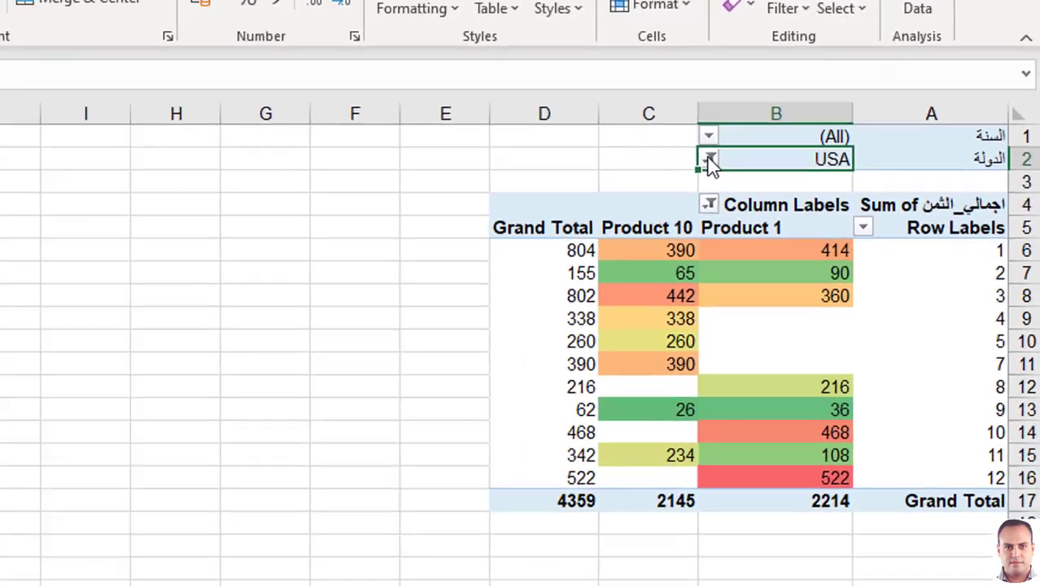
# Enable multiple country selection and add Canada alongside USA in the country filter
pyautogui.click(460, 280)
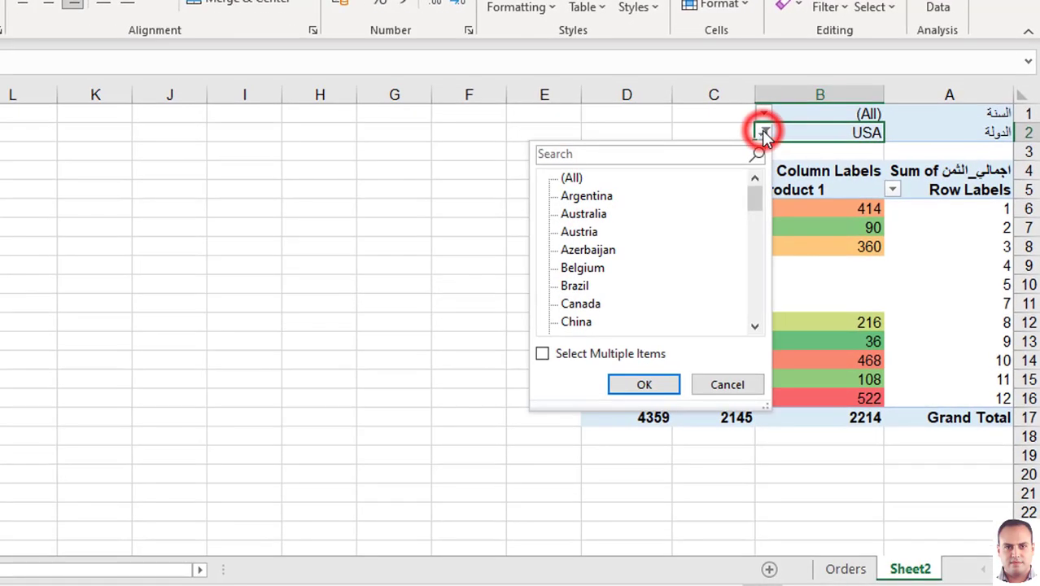
pyautogui.click(542, 353)
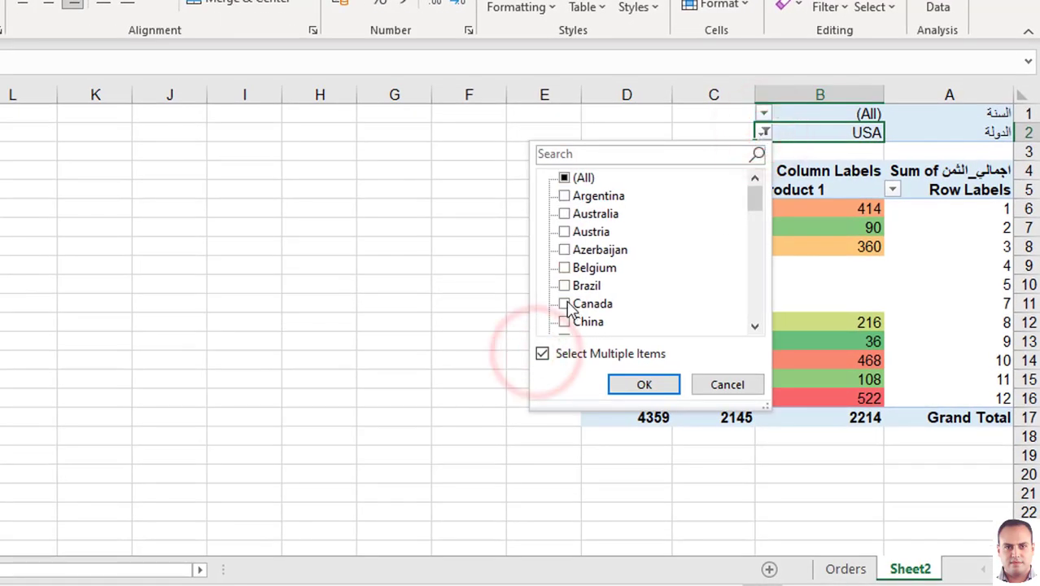
pyautogui.click(564, 304)
pyautogui.moveTo(754, 197); pyautogui.dragTo(758, 315)
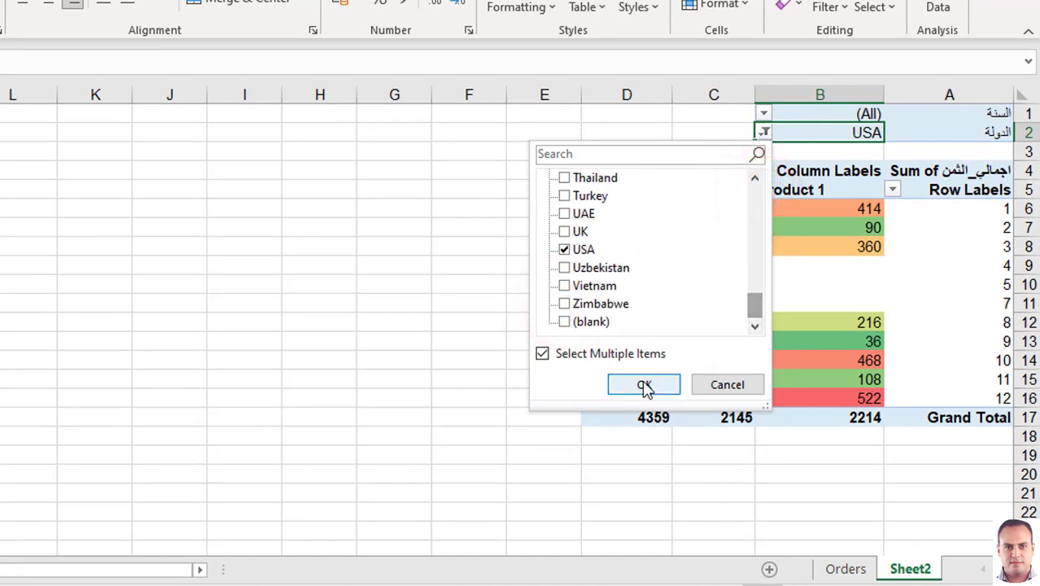
pyautogui.click(644, 384)
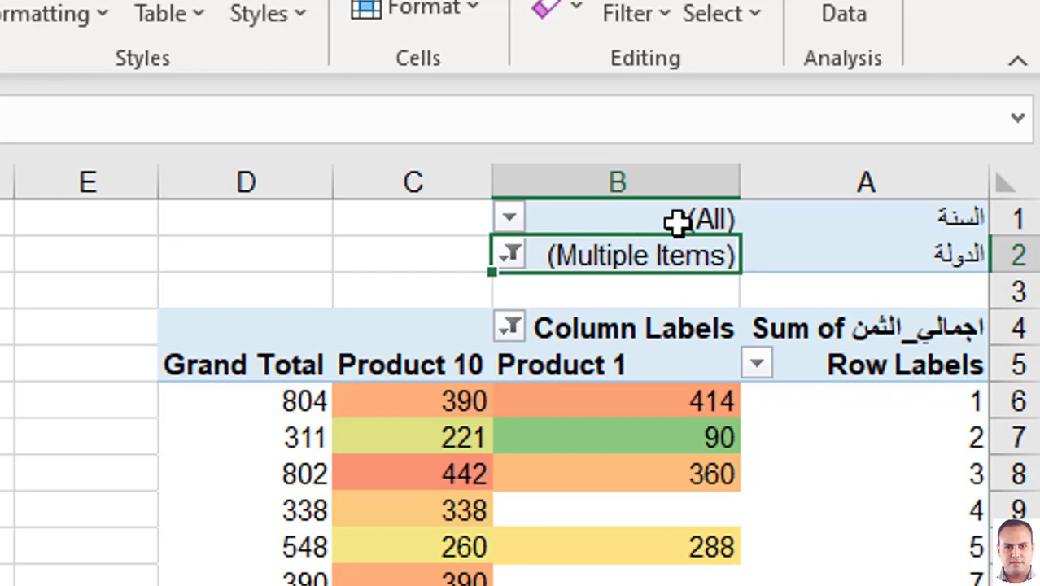
pyautogui.click(675, 220)
pyautogui.click(677, 257)
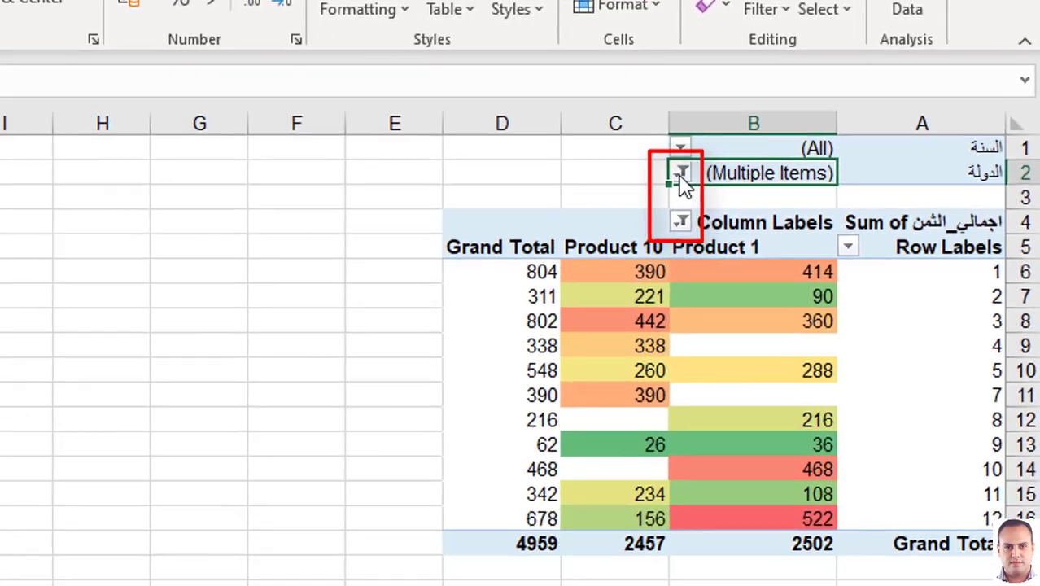
# Reset the country filter to (All) and products to (Select All), totalling 71044
pyautogui.click(702, 162)
pyautogui.click(457, 218)
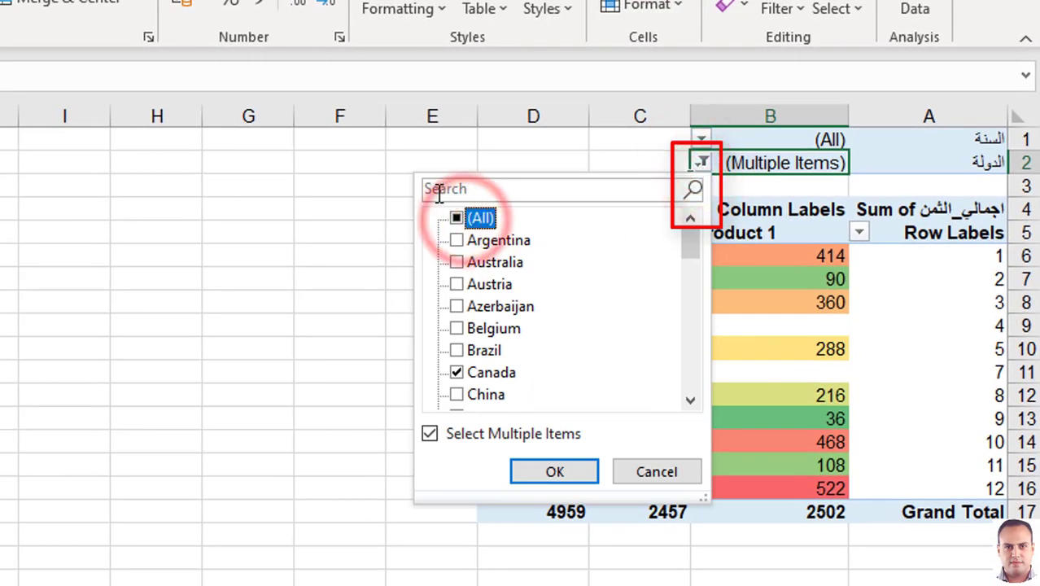
pyautogui.click(556, 472)
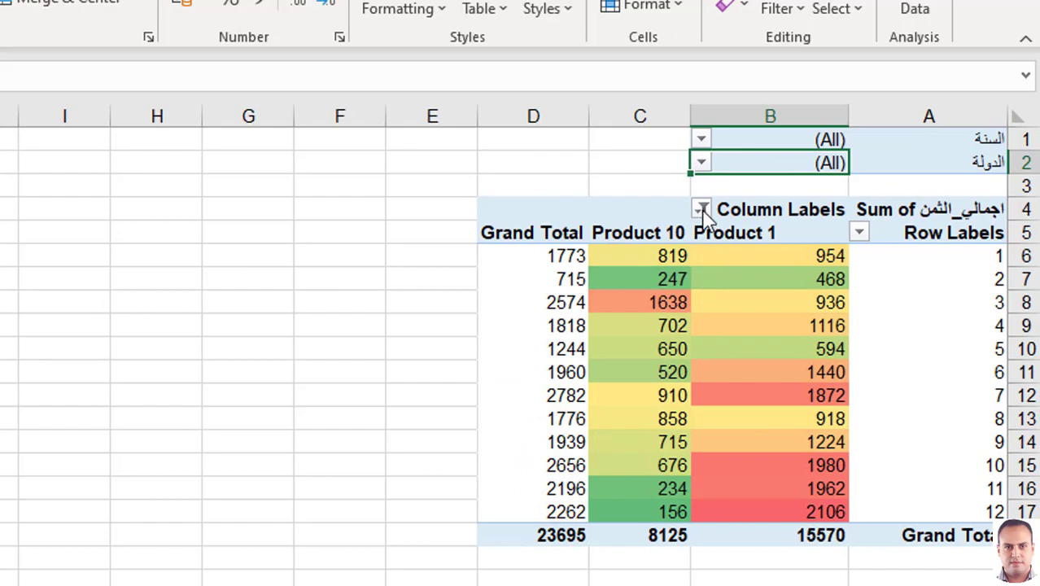
pyautogui.click(701, 210)
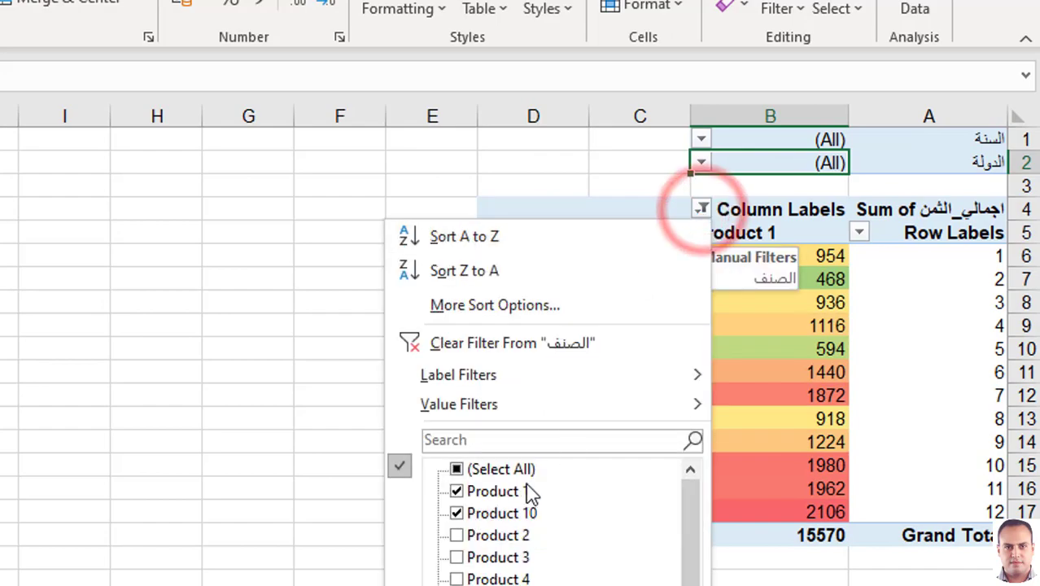
pyautogui.click(459, 470)
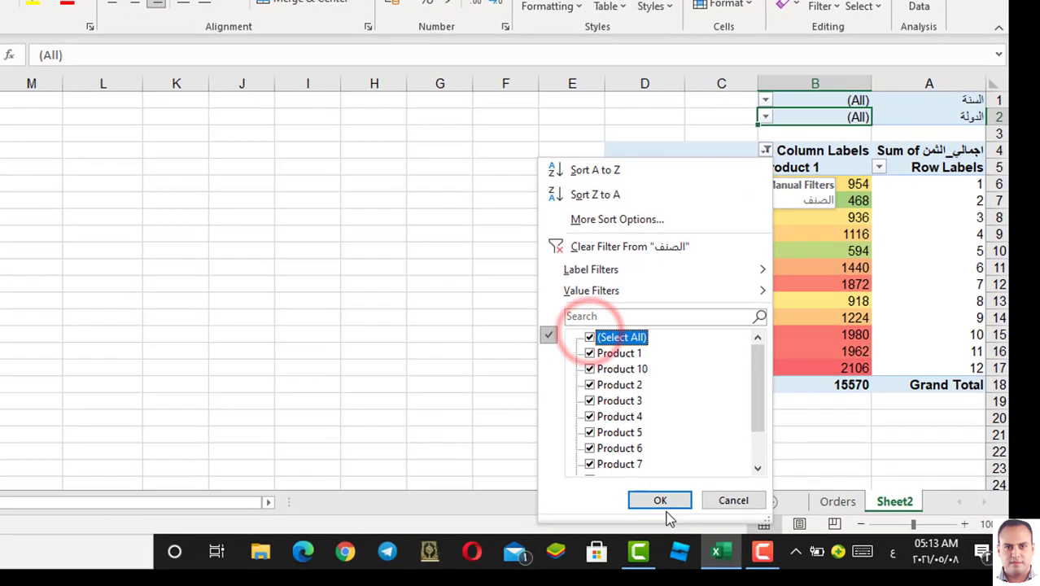
pyautogui.click(666, 501)
pyautogui.click(765, 150)
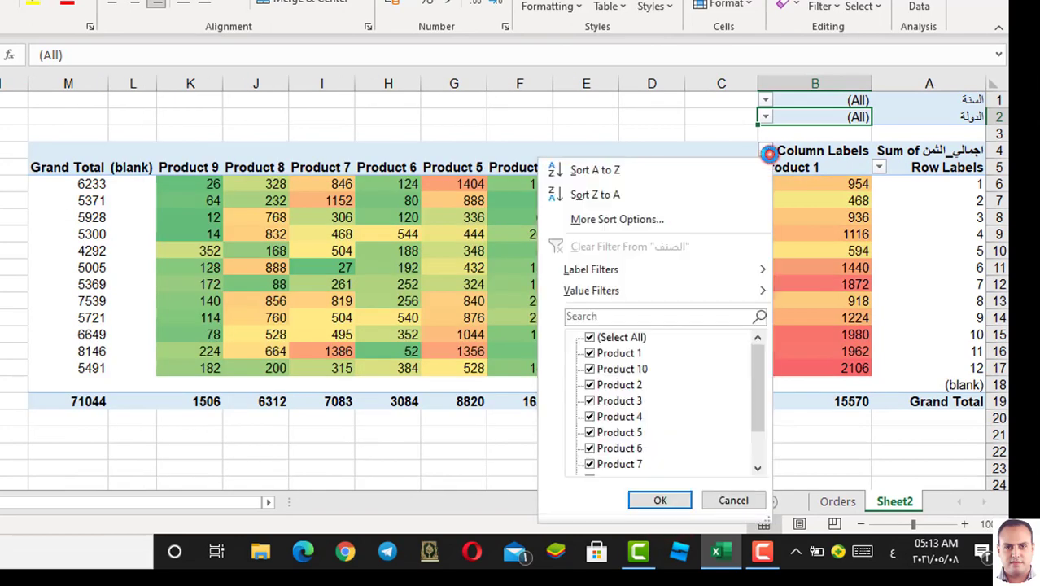
# Filter the product columns to Product 5 only, with months totalling 8820
pyautogui.click(591, 338)
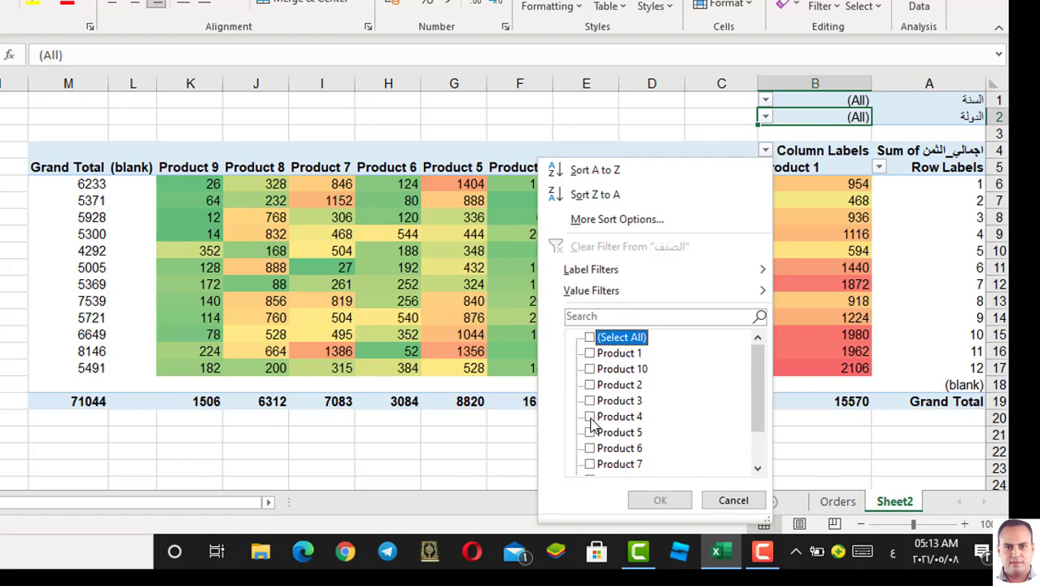
pyautogui.click(589, 338)
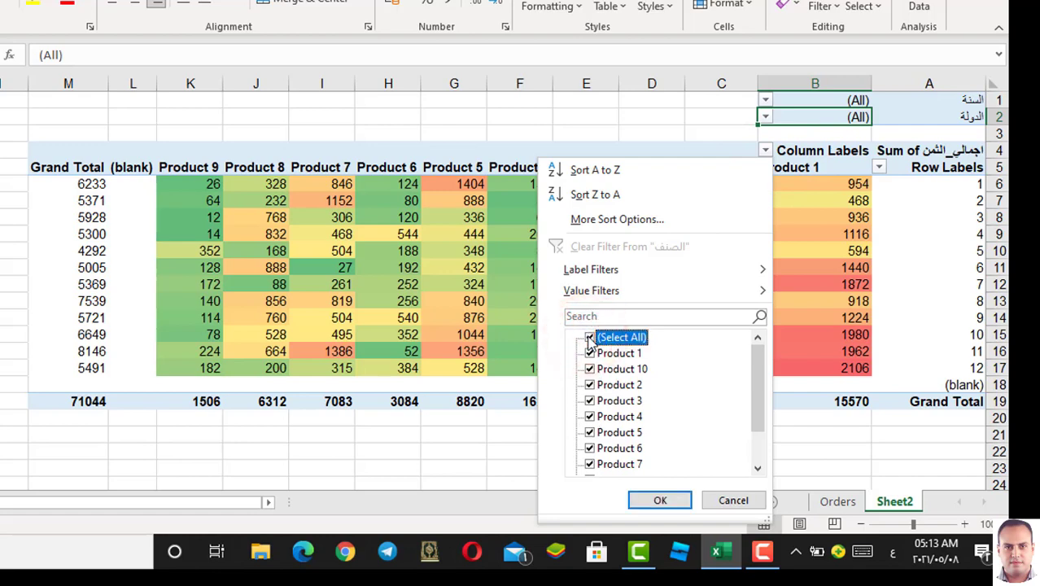
pyautogui.click(590, 338)
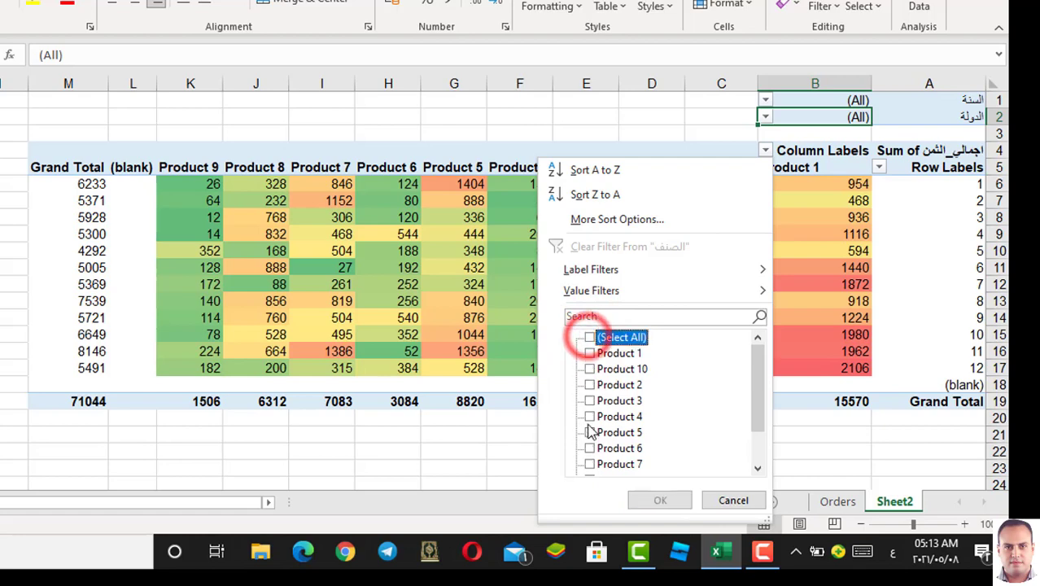
pyautogui.click(589, 432)
pyautogui.click(658, 500)
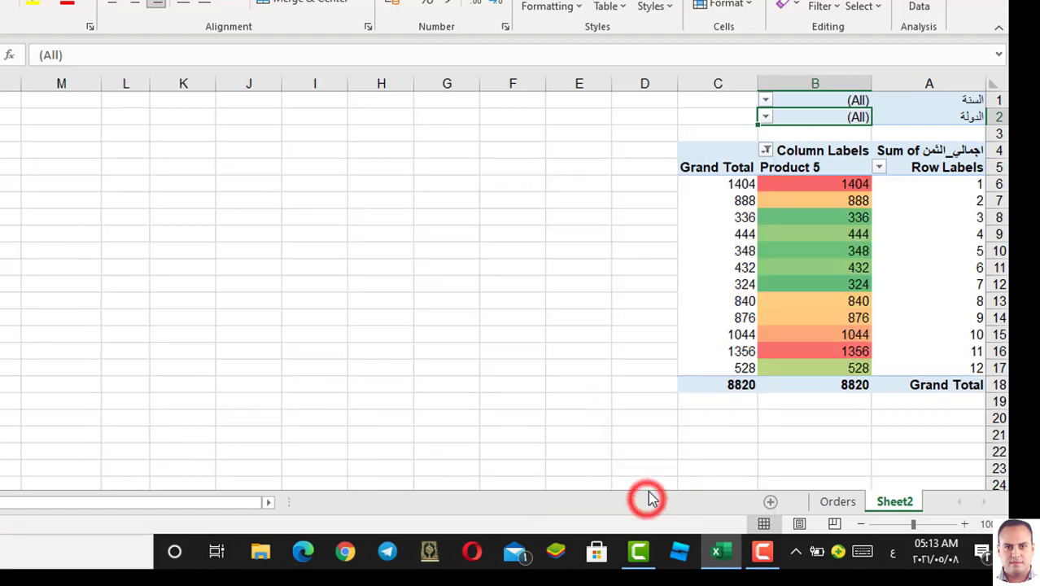
# Show the PivotTable Fields pane from a pivot value cell's context menu
pyautogui.click(814, 223)
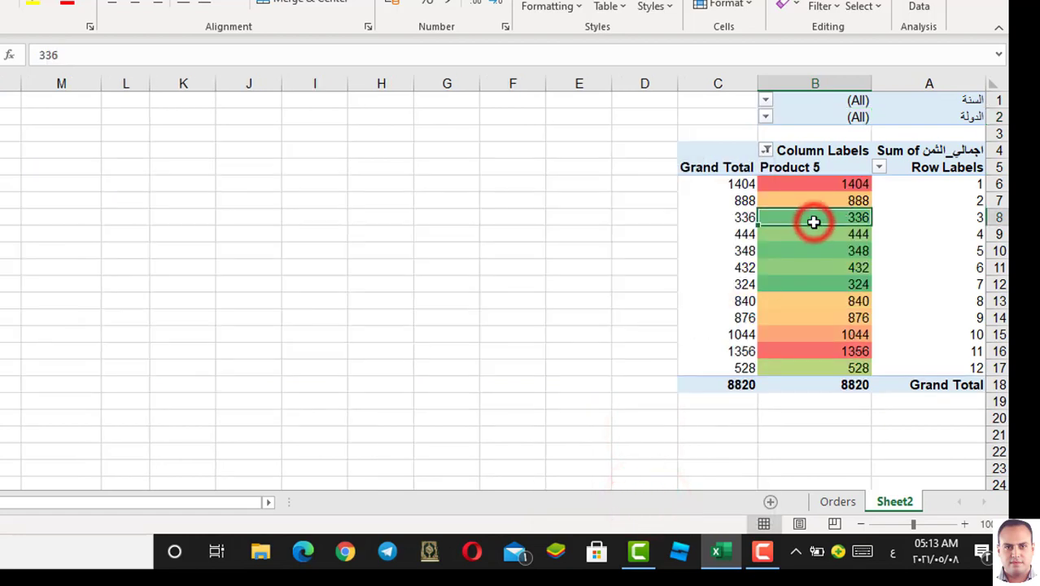
pyautogui.rightClick(824, 219)
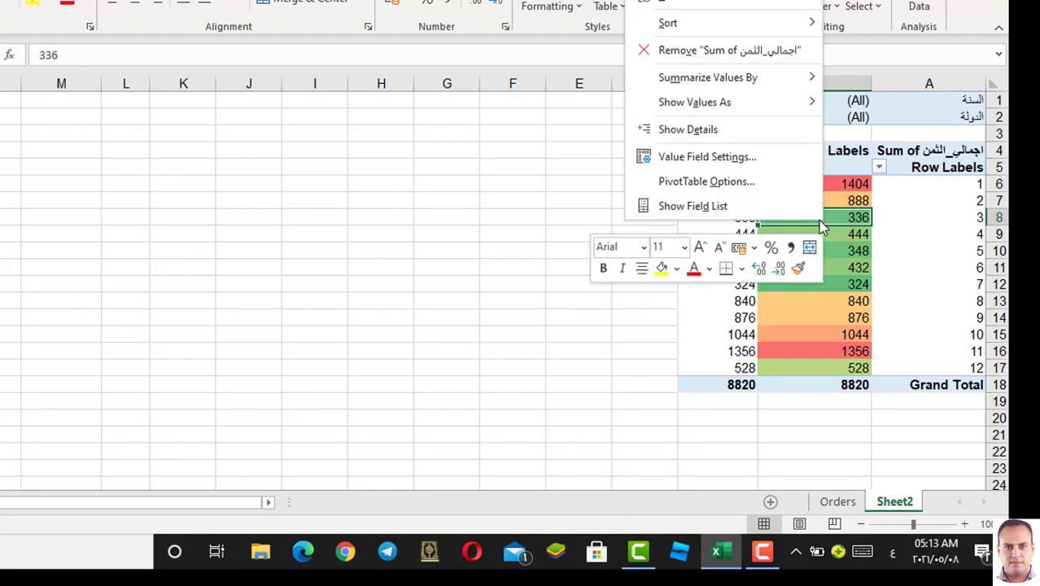
pyautogui.click(746, 207)
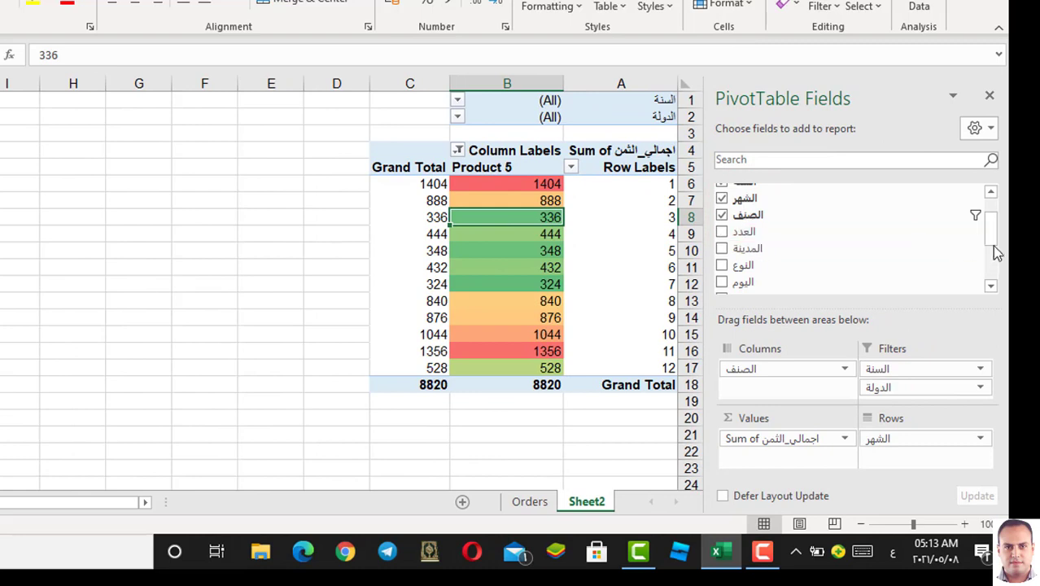
pyautogui.moveTo(993, 236)
pyautogui.mouseDown()
pyautogui.moveTo(994, 219)
pyautogui.moveTo(956, 358)
pyautogui.mouseUp()
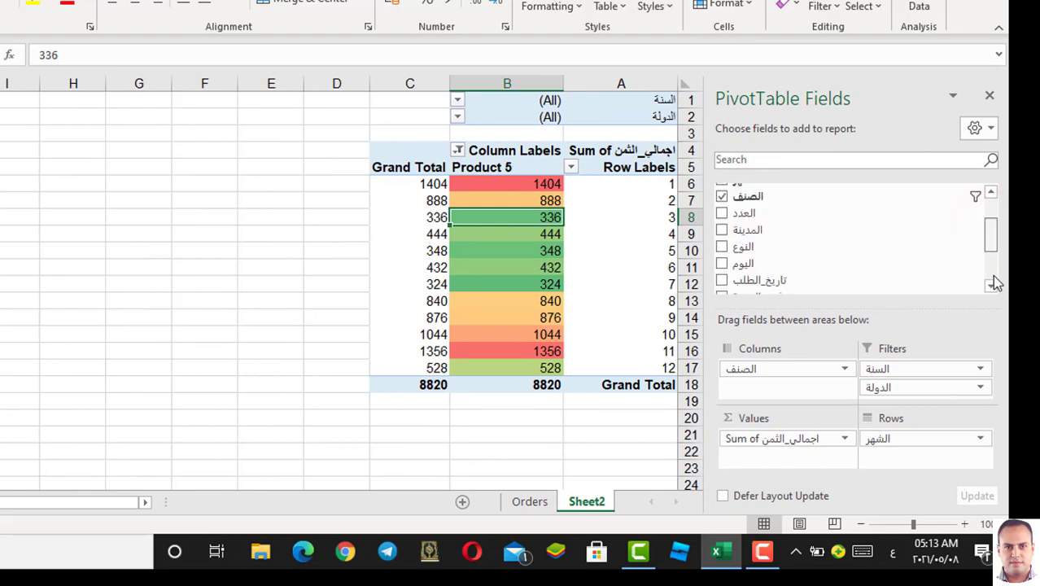
pyautogui.click(806, 444)
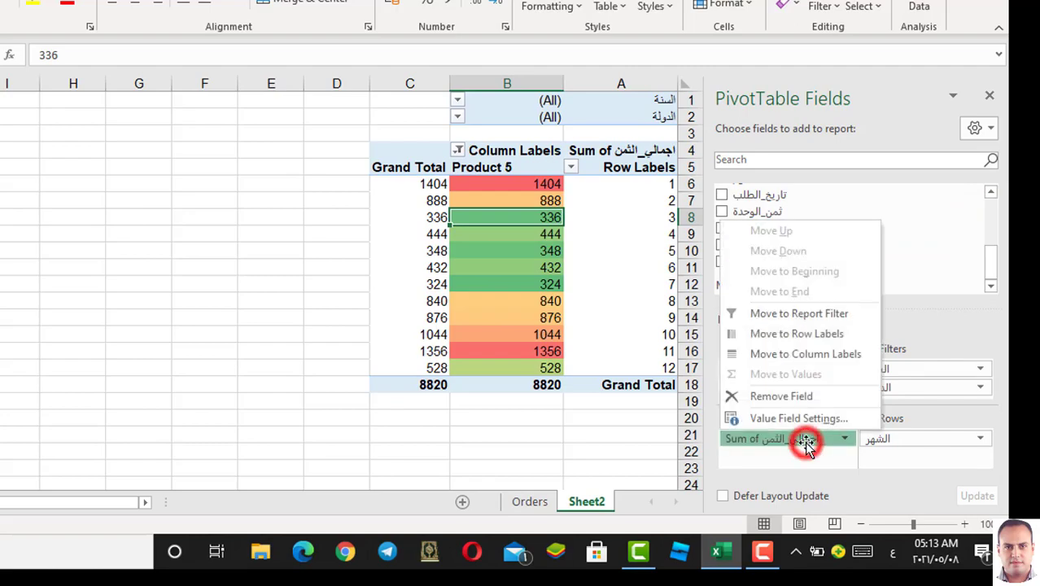
pyautogui.click(806, 444)
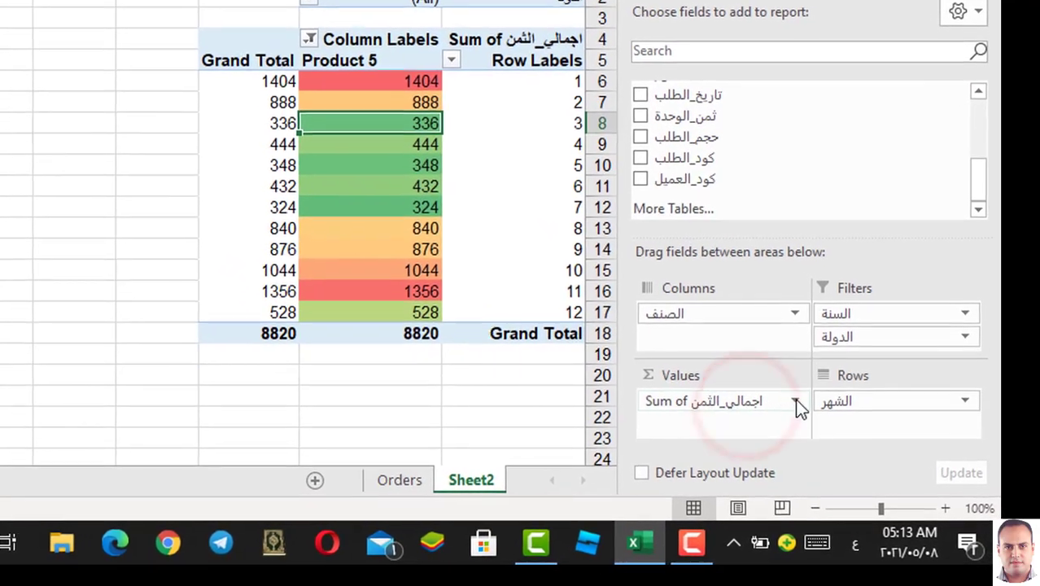
pyautogui.click(781, 407)
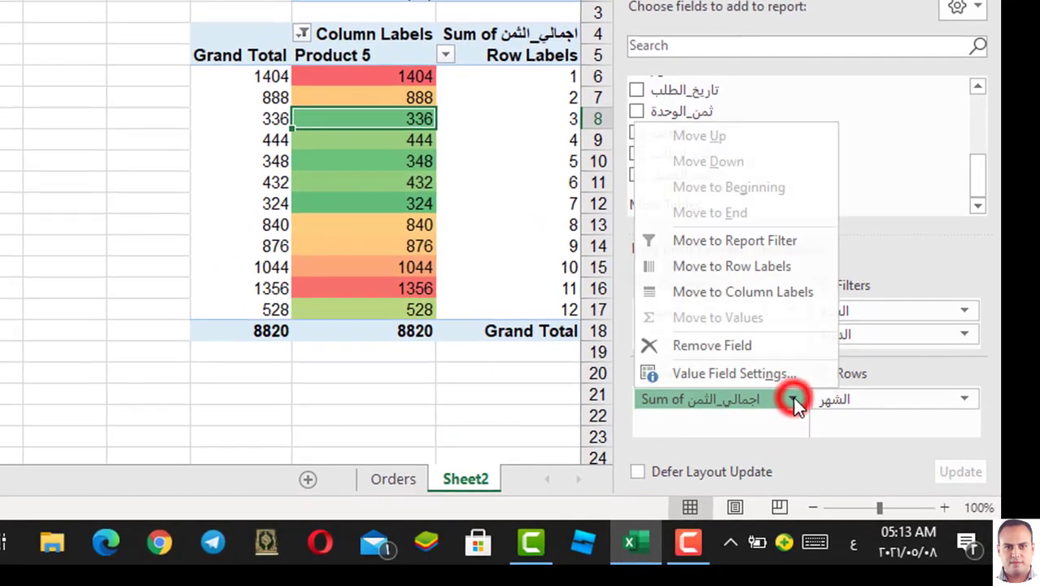
pyautogui.click(740, 376)
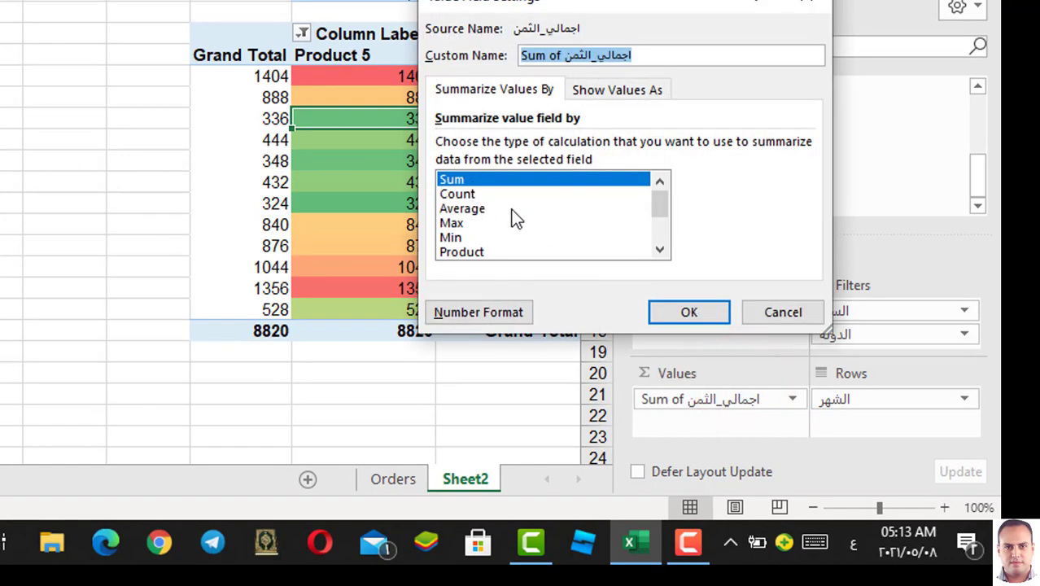
pyautogui.click(777, 315)
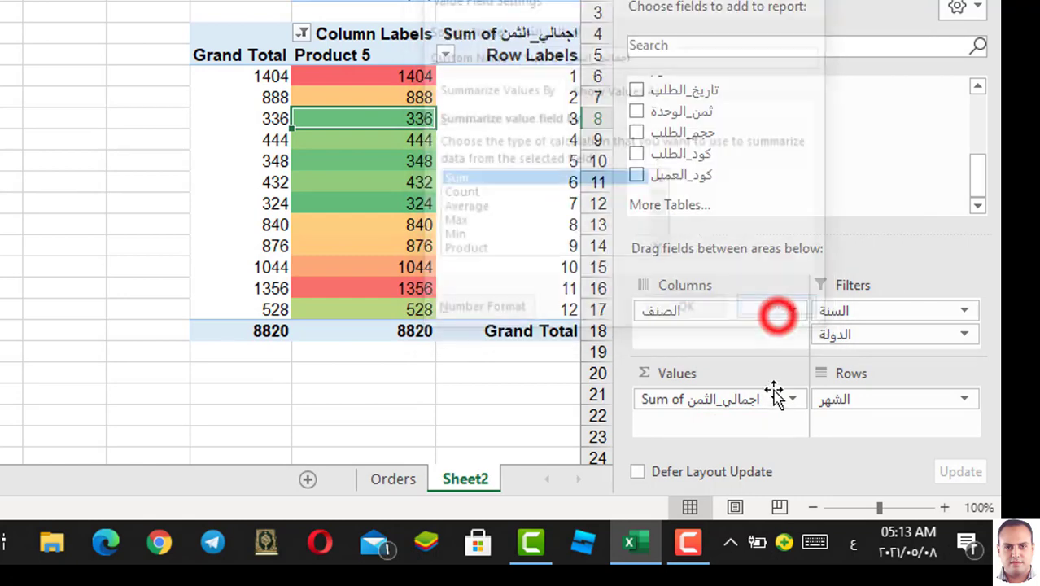
pyautogui.click(792, 400)
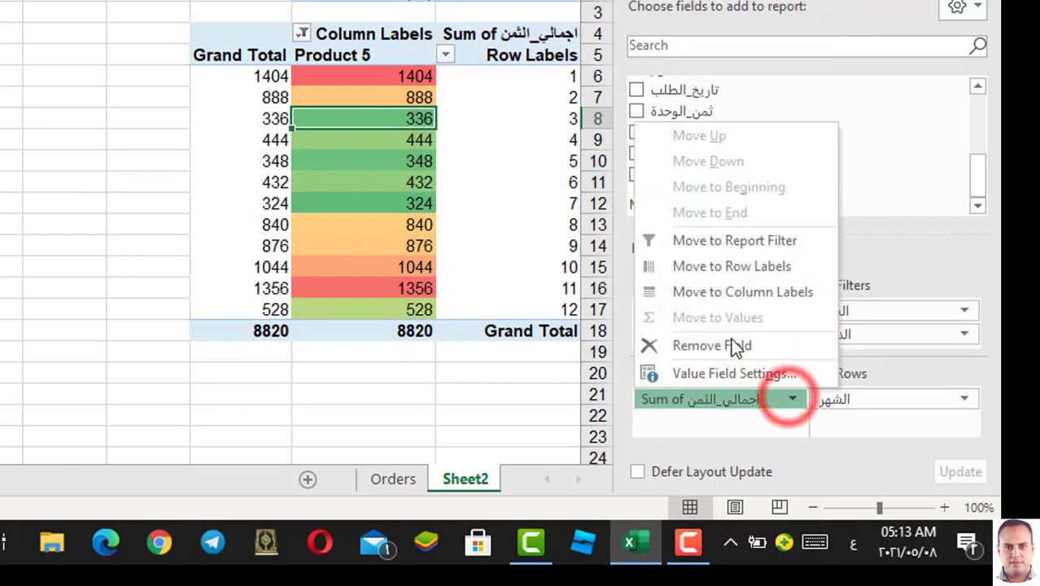
pyautogui.click(733, 374)
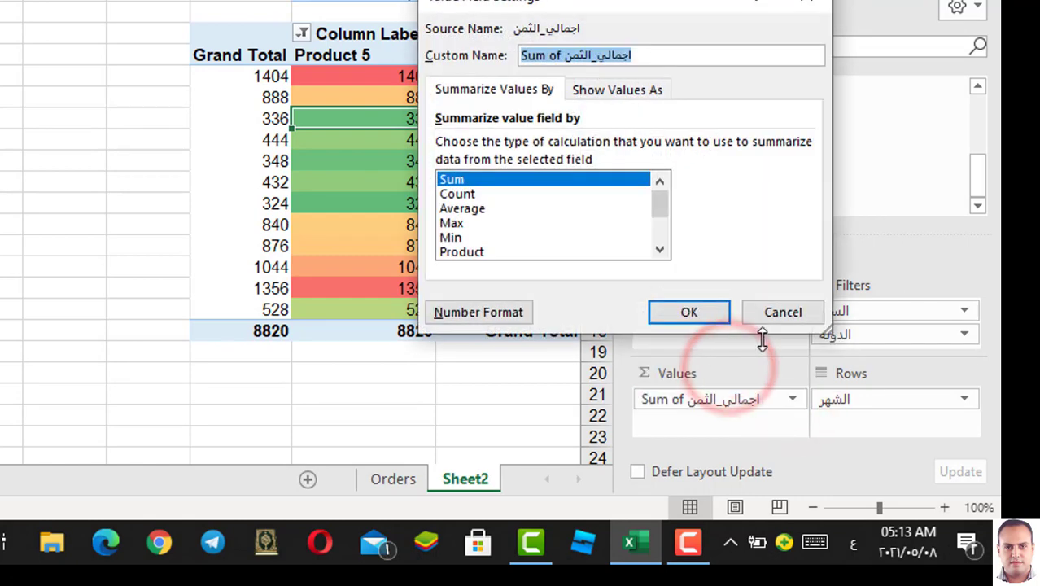
pyautogui.click(768, 307)
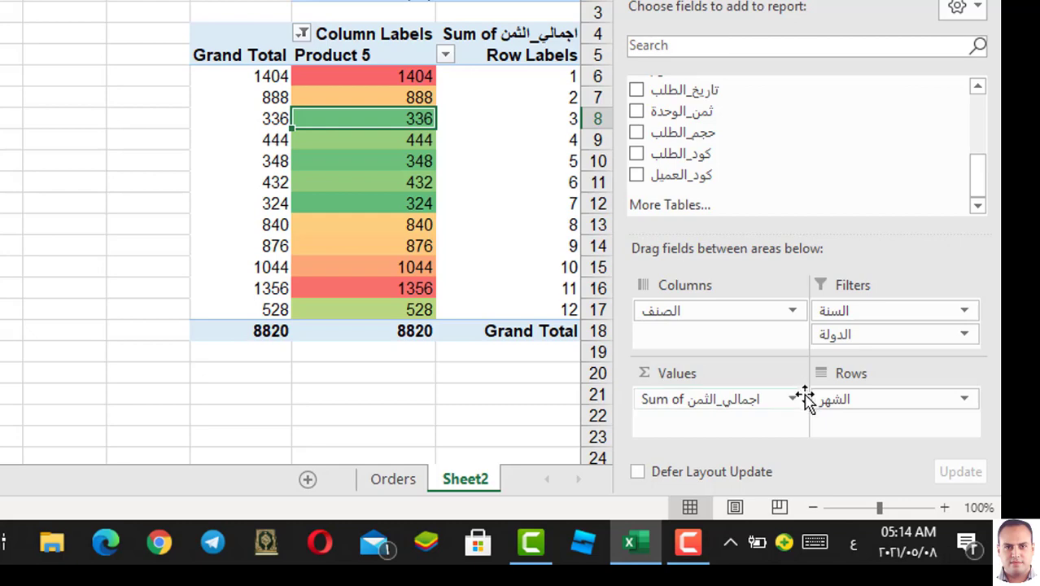
pyautogui.click(794, 400)
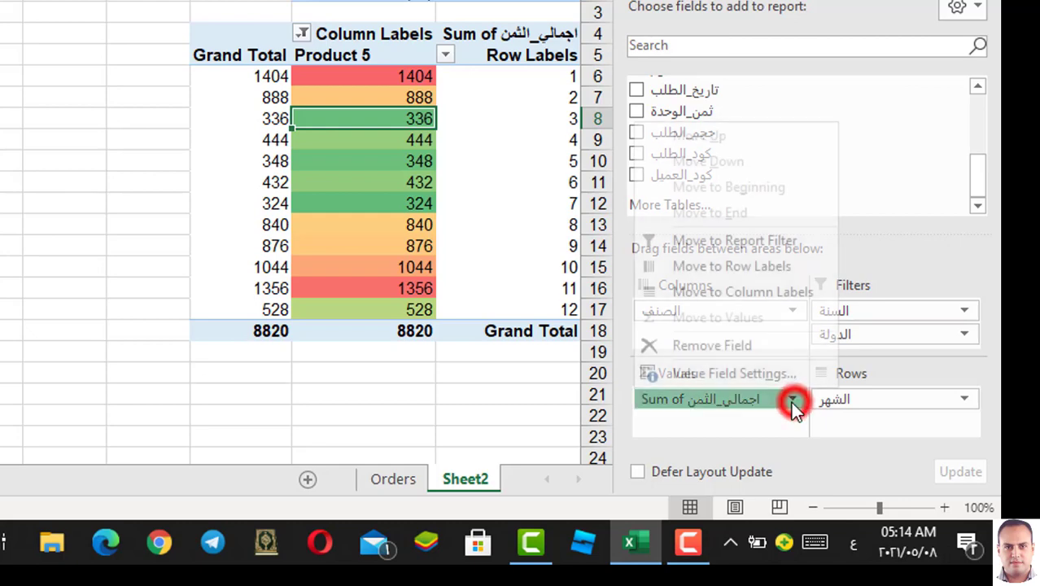
pyautogui.click(752, 370)
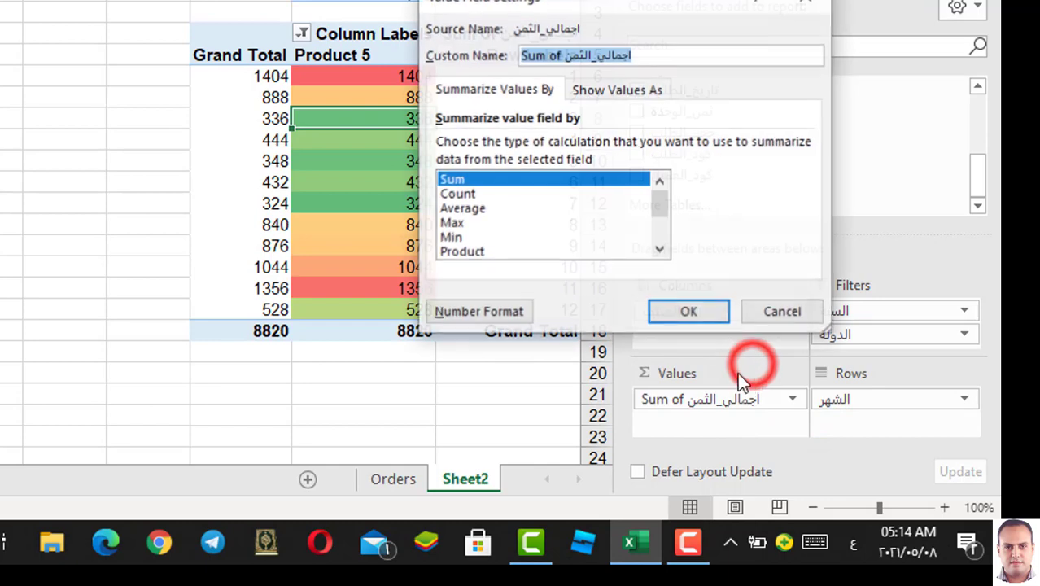
pyautogui.click(476, 195)
pyautogui.click(689, 311)
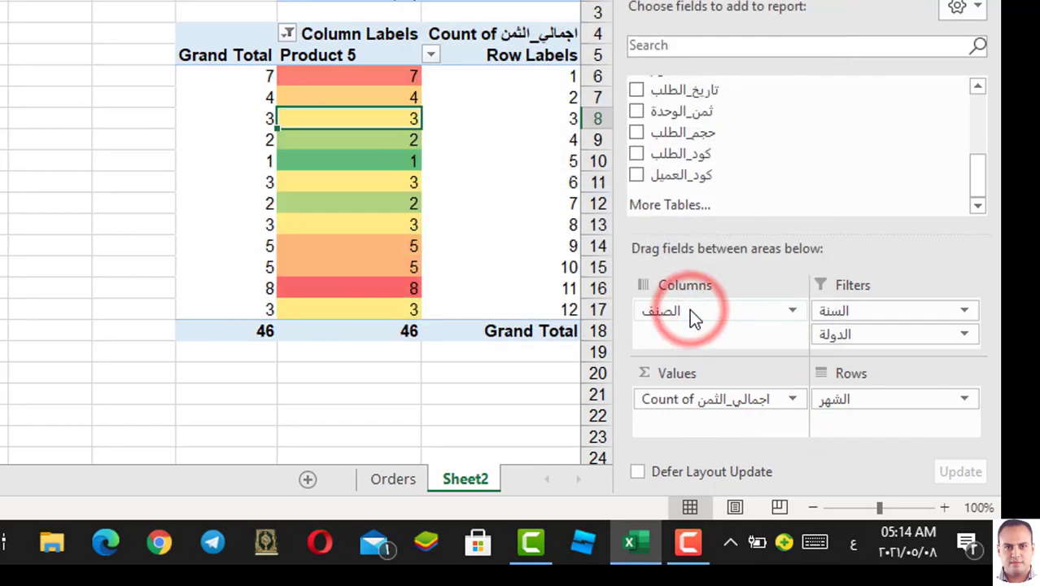
pyautogui.click(402, 76)
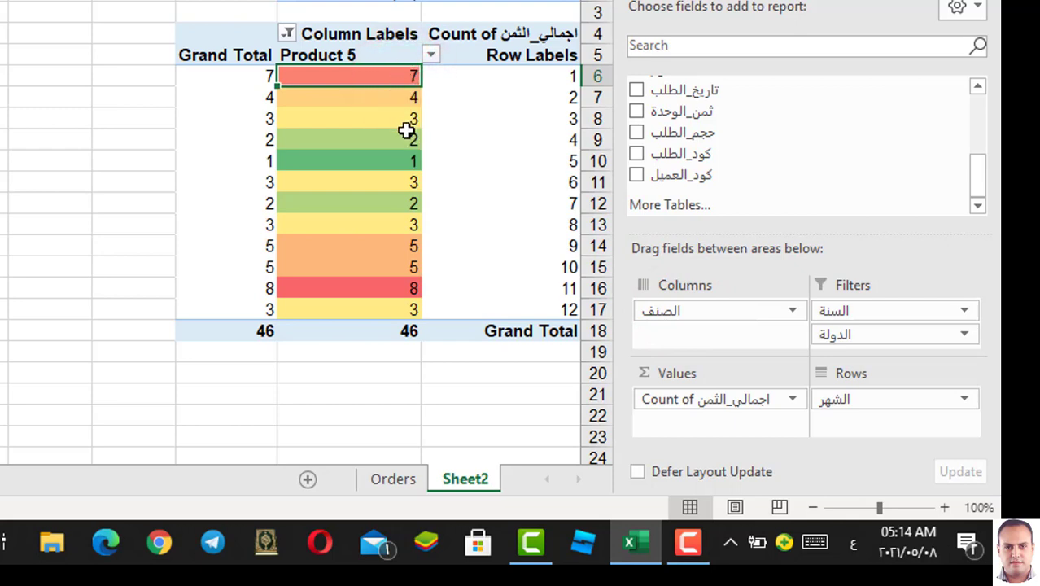
pyautogui.click(394, 91)
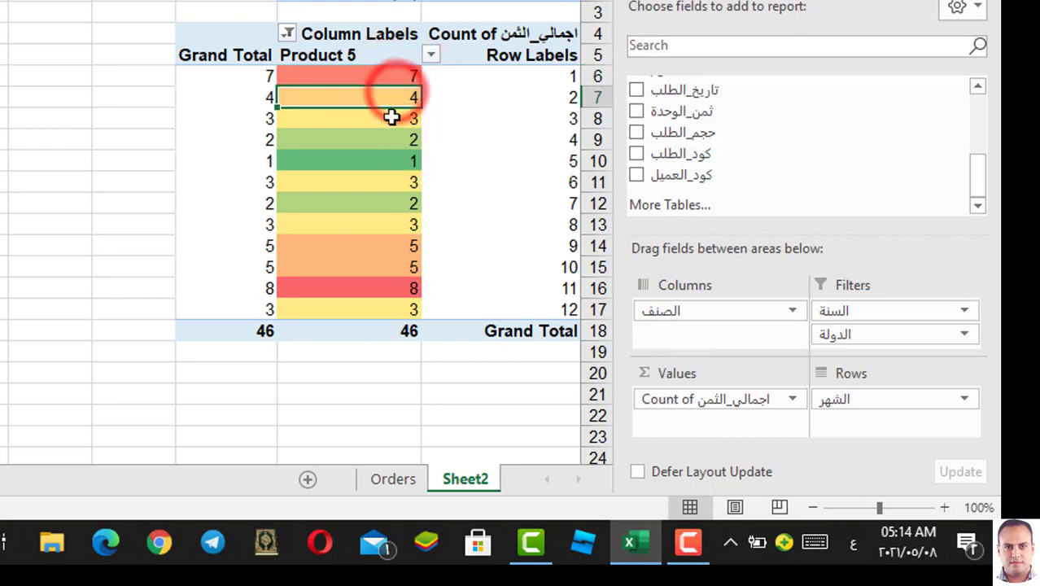
pyautogui.press('Down')
pyautogui.press('Down')
pyautogui.press('Down')
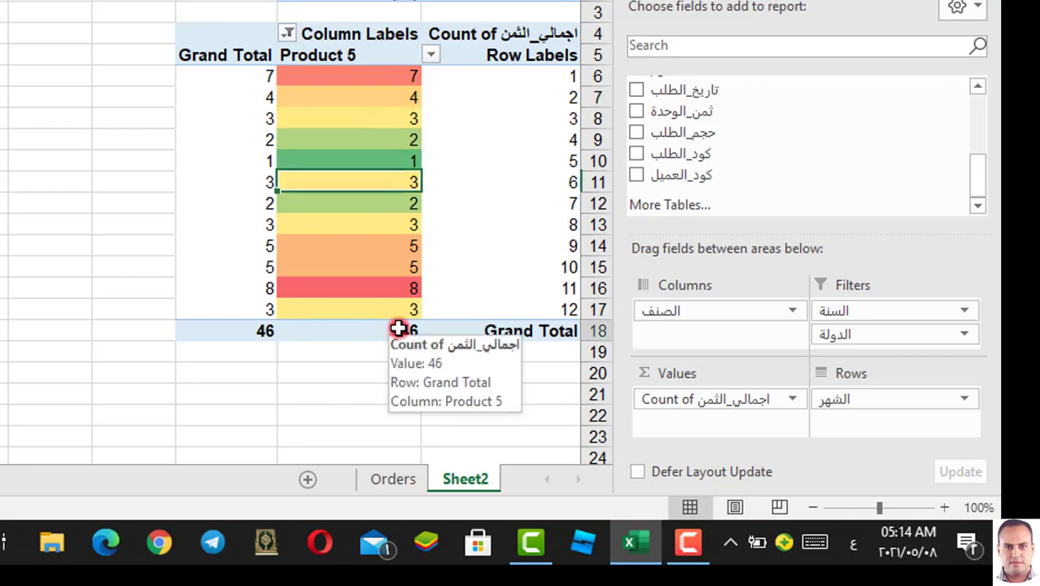
pyautogui.click(398, 329)
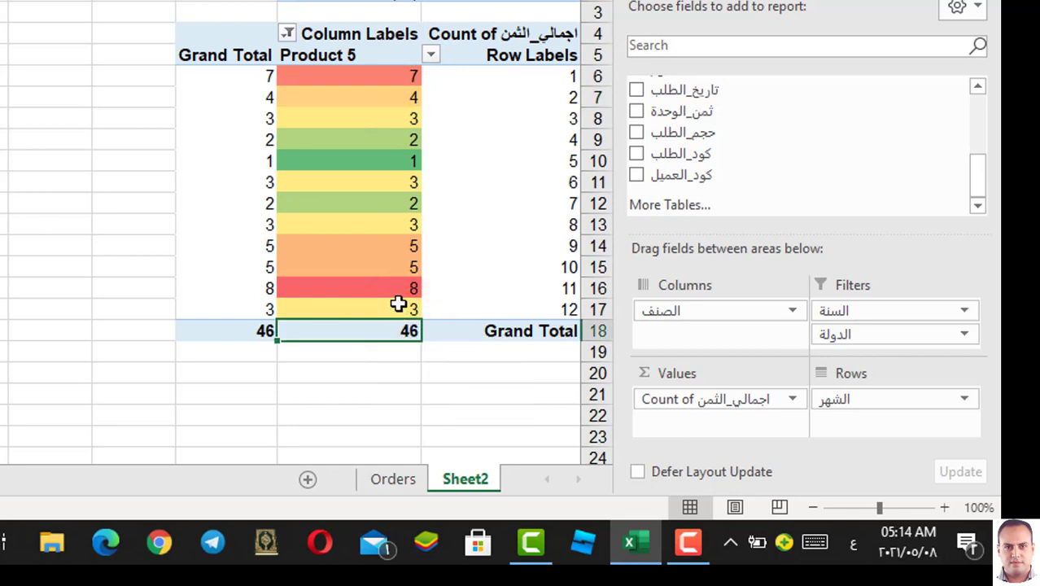
pyautogui.click(789, 399)
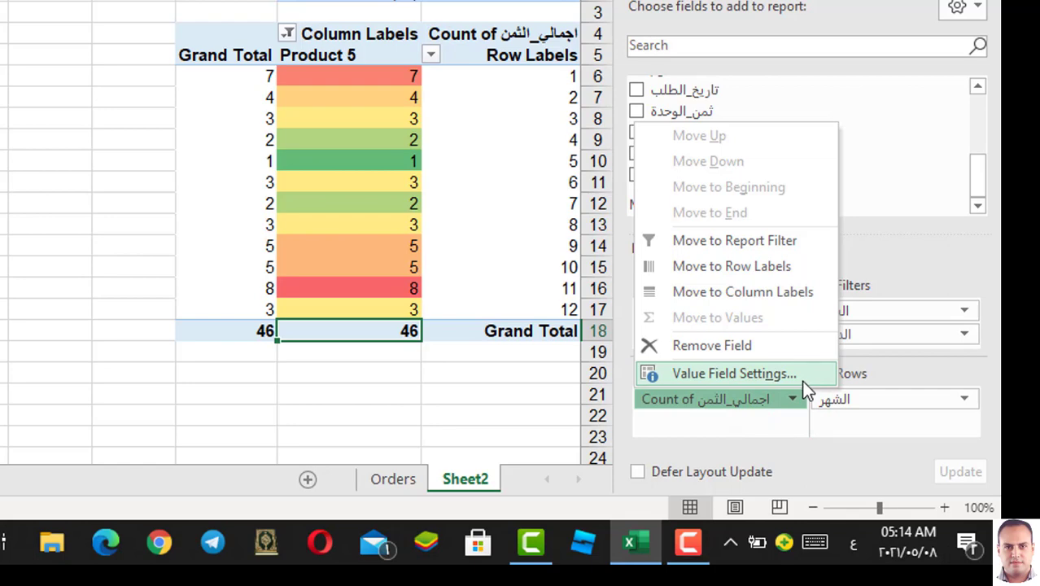
pyautogui.click(803, 381)
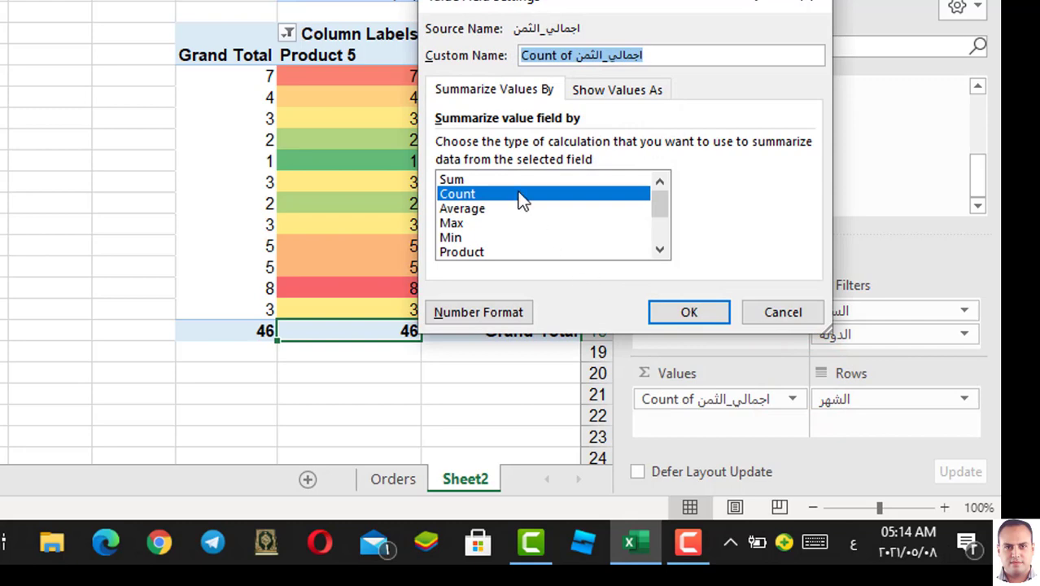
pyautogui.click(510, 179)
pyautogui.click(671, 318)
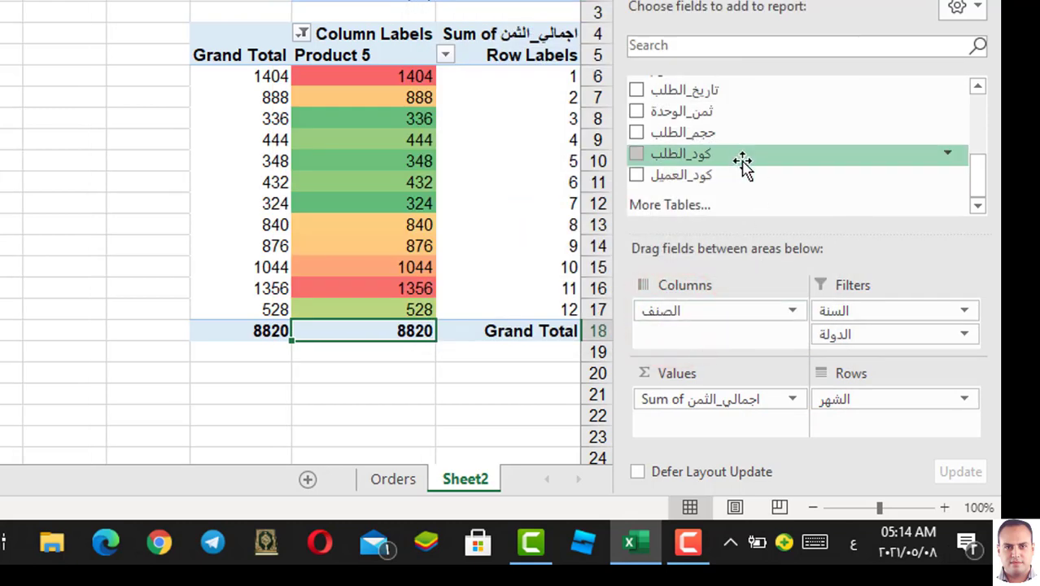
pyautogui.click(742, 158)
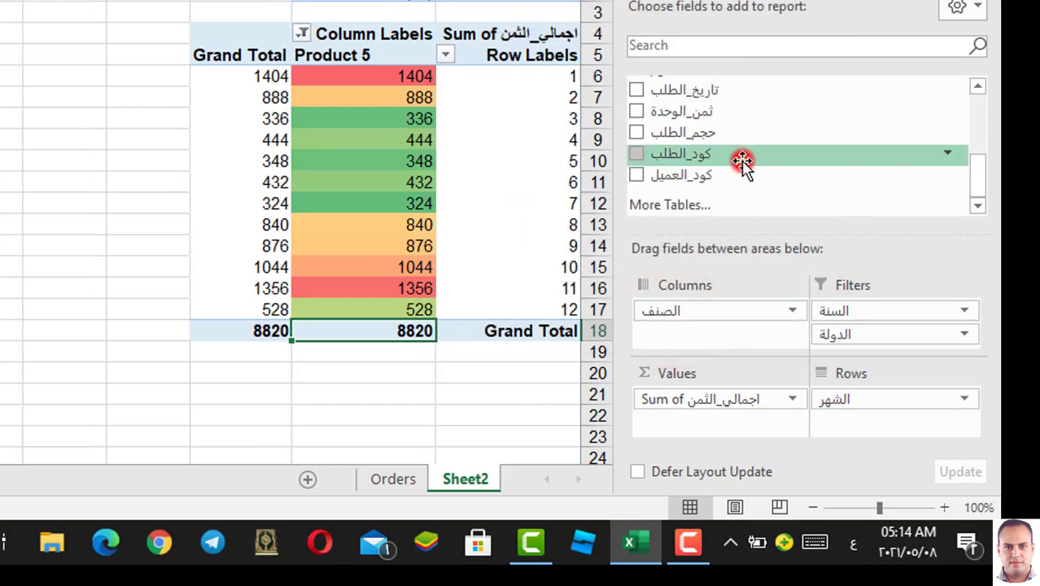
# Show all products in the column filter, then remove الصنف from the columns (grand total 71044)
pyautogui.click(302, 34)
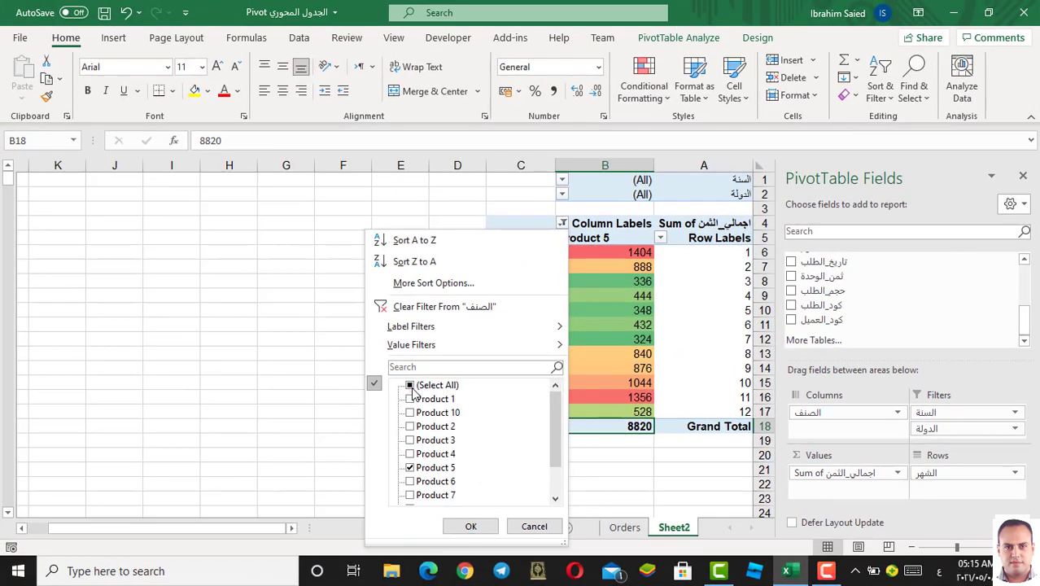
pyautogui.click(410, 385)
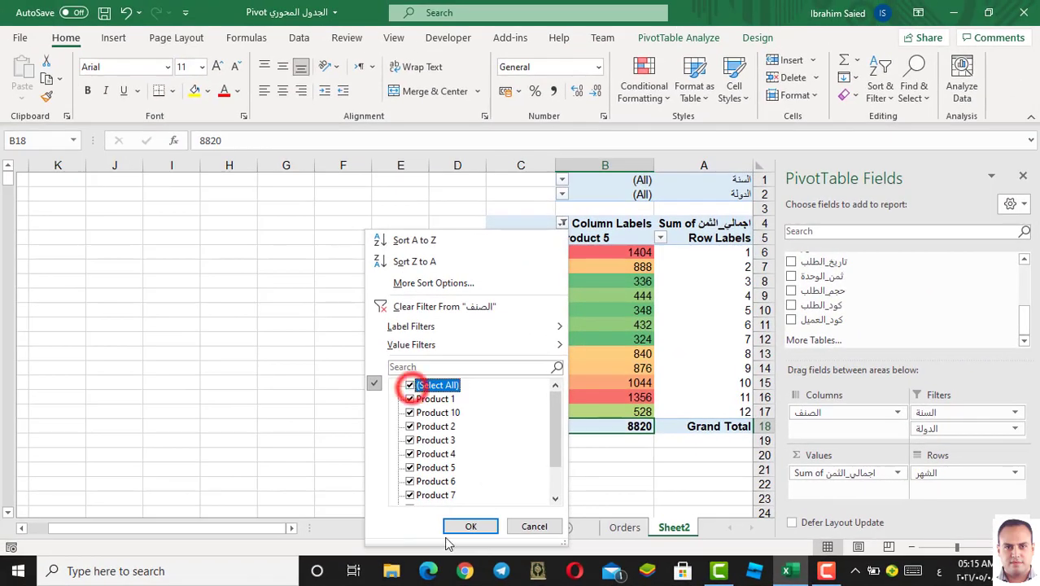
pyautogui.click(454, 530)
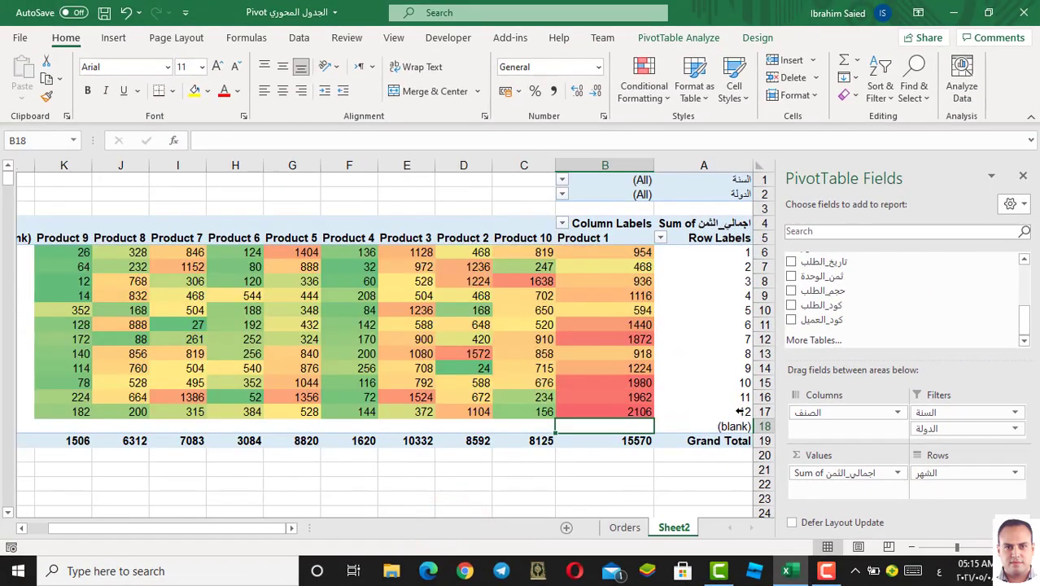
pyautogui.scroll(5, 928, 321)
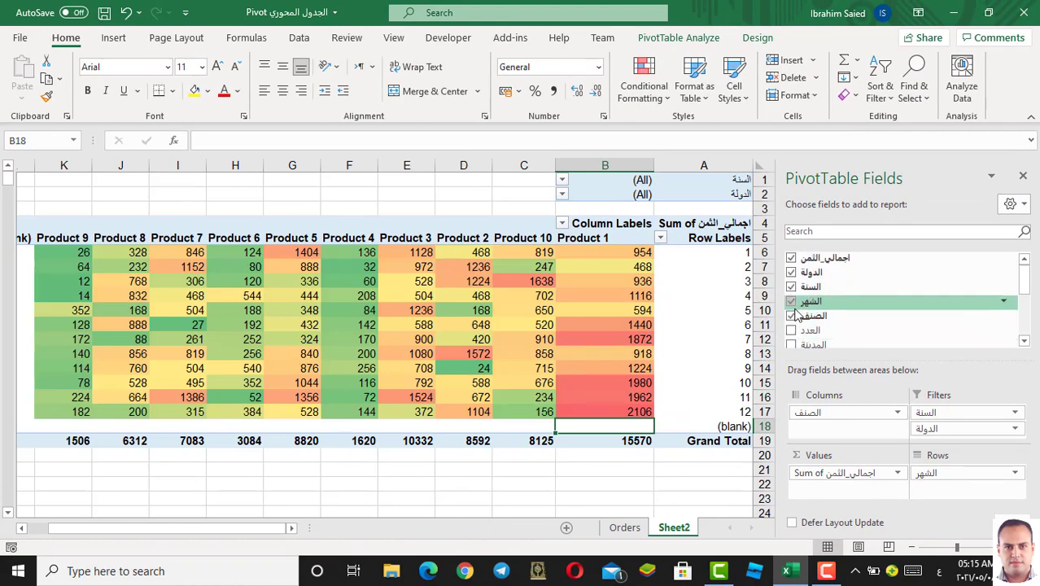
pyautogui.click(792, 317)
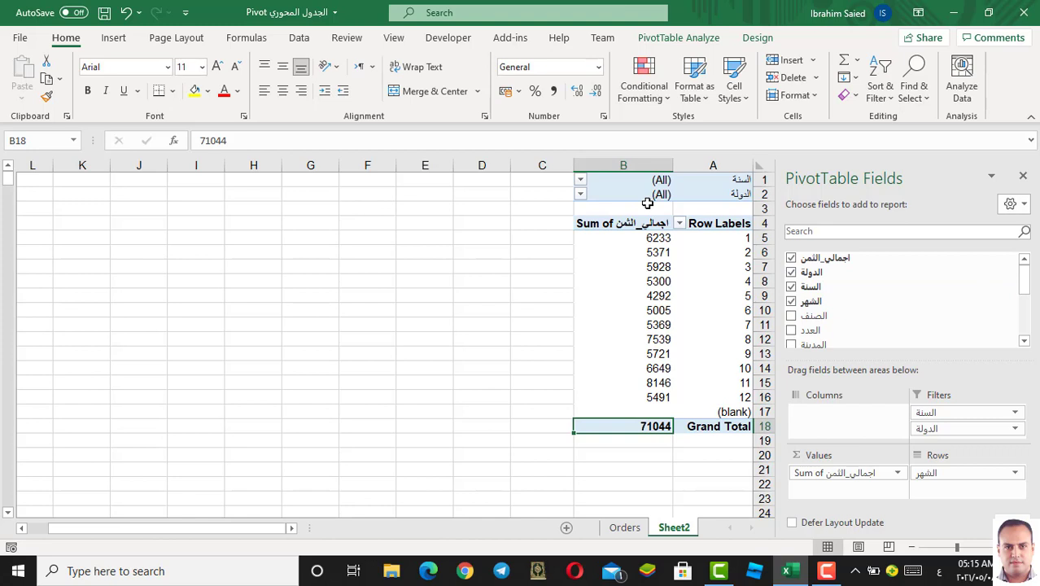
# Move the year field from Filters to Columns and filter it to 2010 and 2015 (total 22593)
pyautogui.click(806, 287)
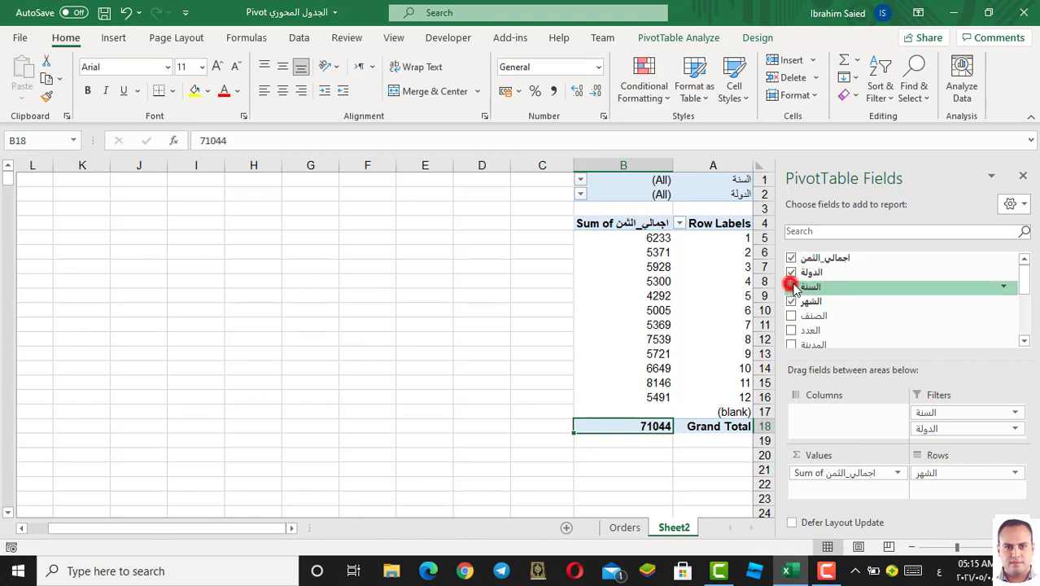
pyautogui.moveTo(821, 289); pyautogui.dragTo(827, 420)
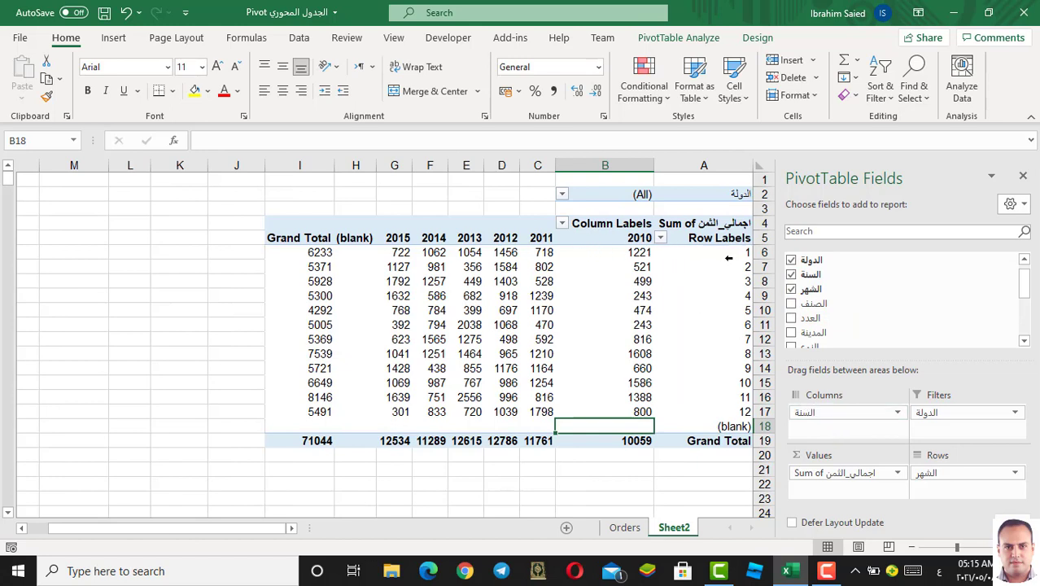
pyautogui.click(561, 224)
pyautogui.click(412, 386)
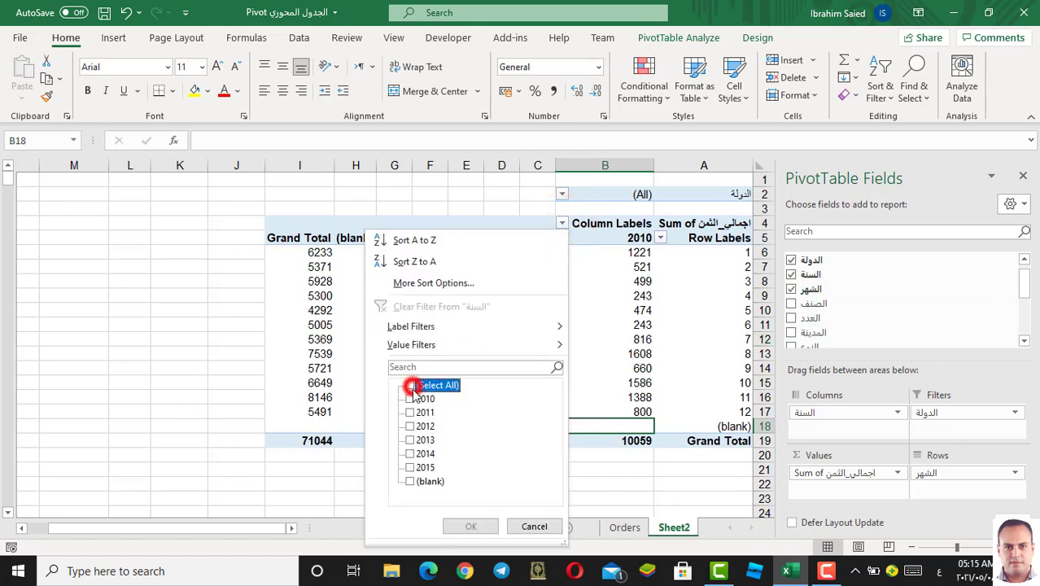
pyautogui.click(411, 399)
pyautogui.click(411, 467)
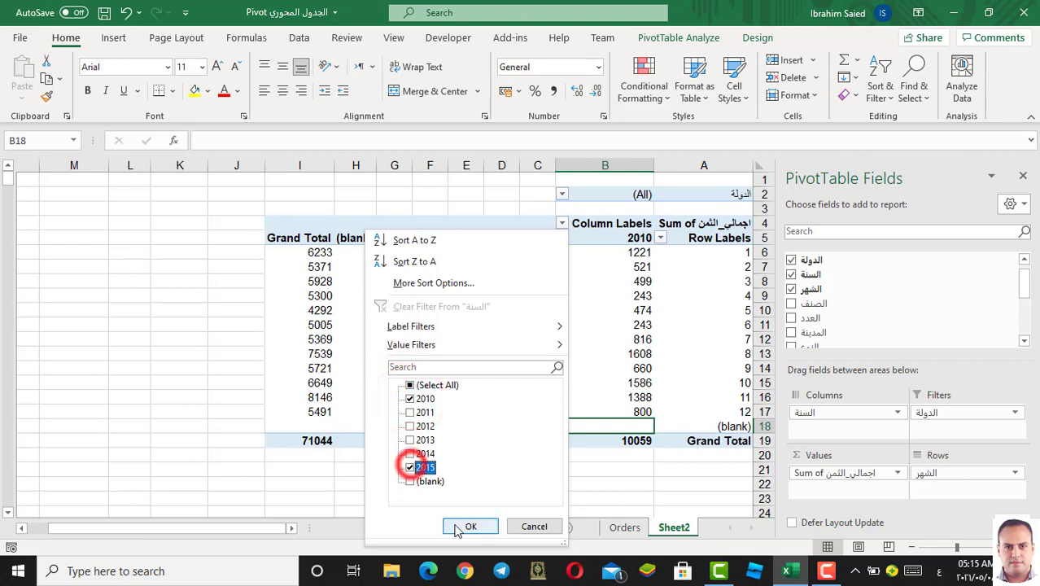
pyautogui.click(469, 526)
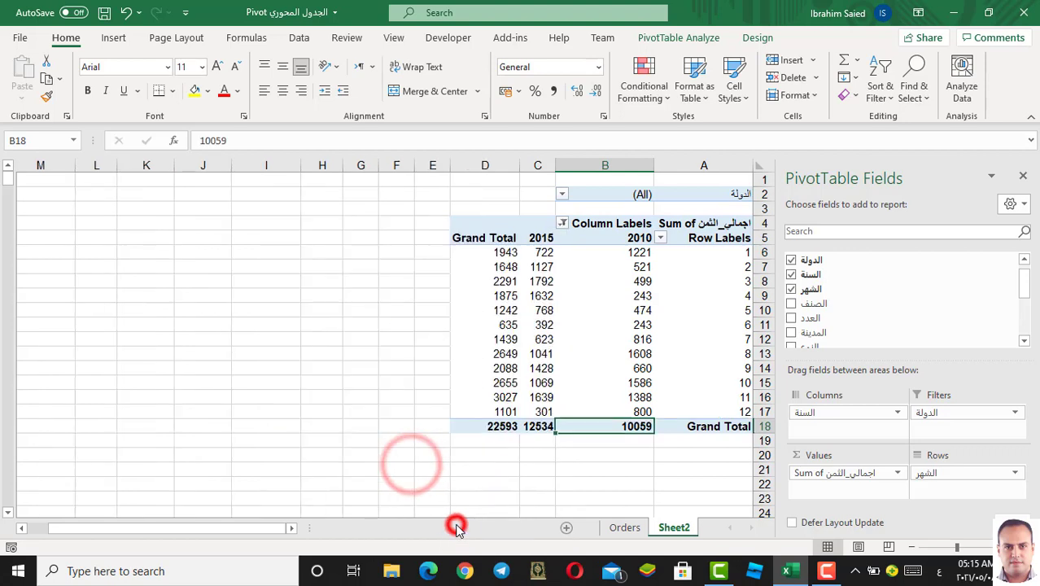
pyautogui.click(687, 278)
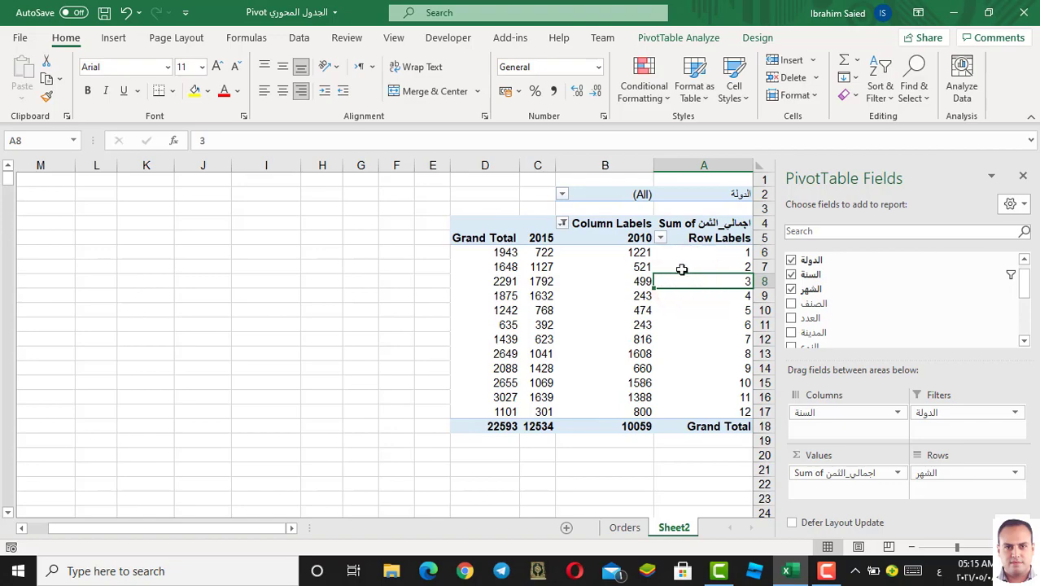
# Filter the month rows to show only months 1, 2 and 3
pyautogui.click(660, 237)
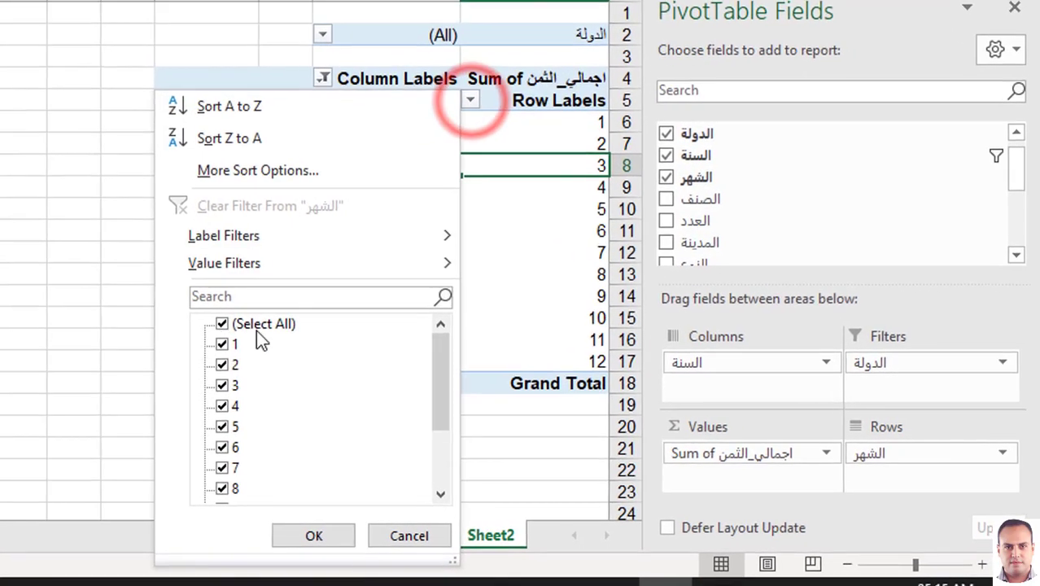
pyautogui.click(494, 387)
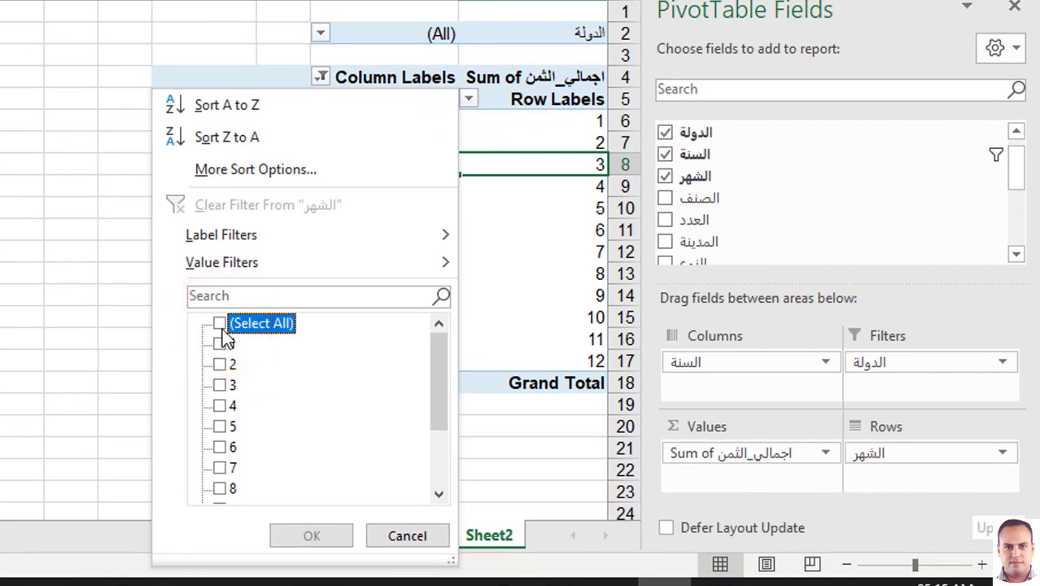
pyautogui.click(219, 344)
pyautogui.click(221, 364)
pyautogui.click(221, 385)
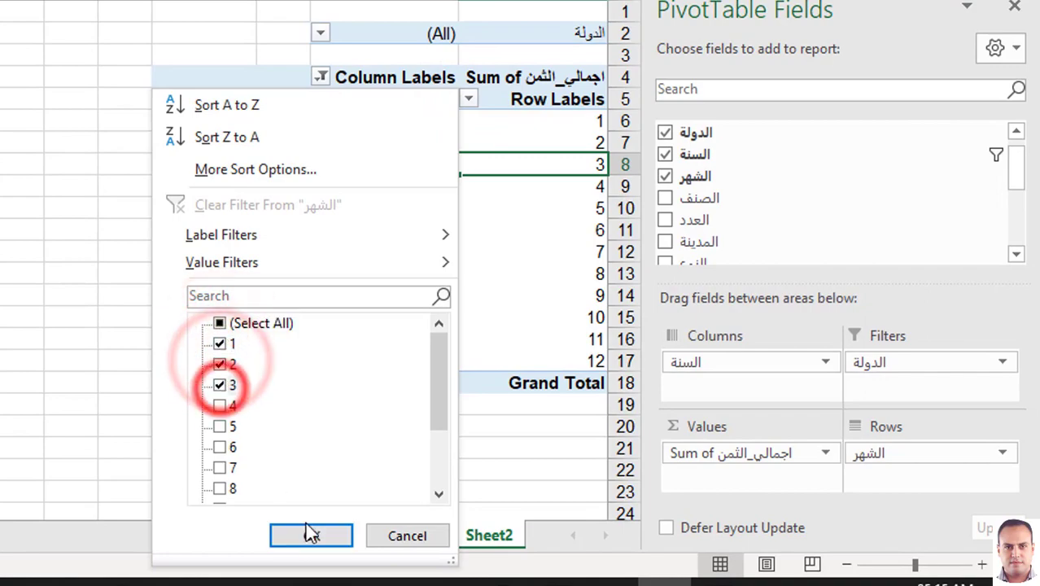
pyautogui.click(312, 535)
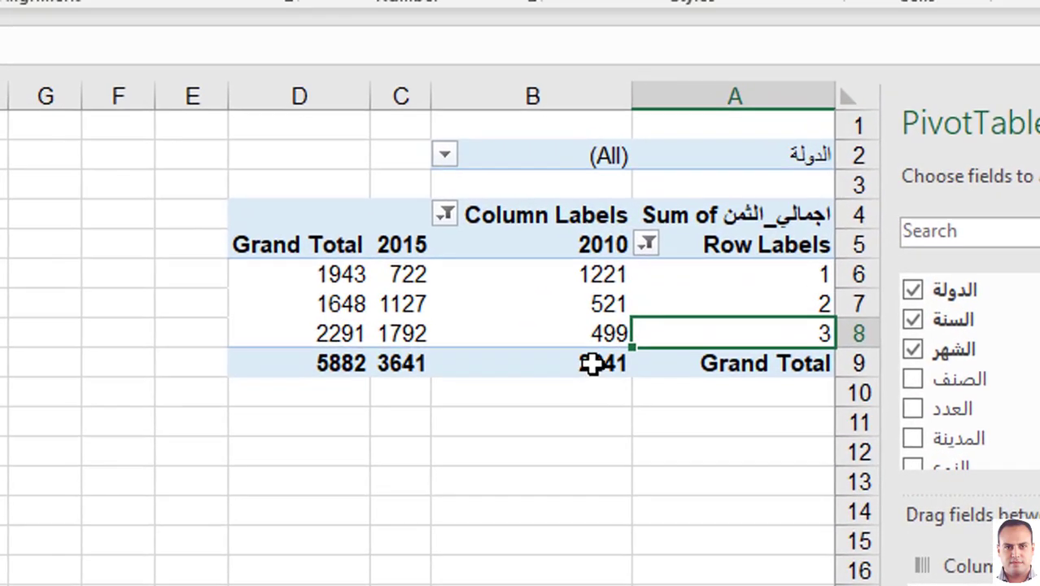
# Review the filtered totals: 2010 at 2241, 2015 at 3641, grand total 5882
pyautogui.click(436, 190)
pyautogui.click(688, 292)
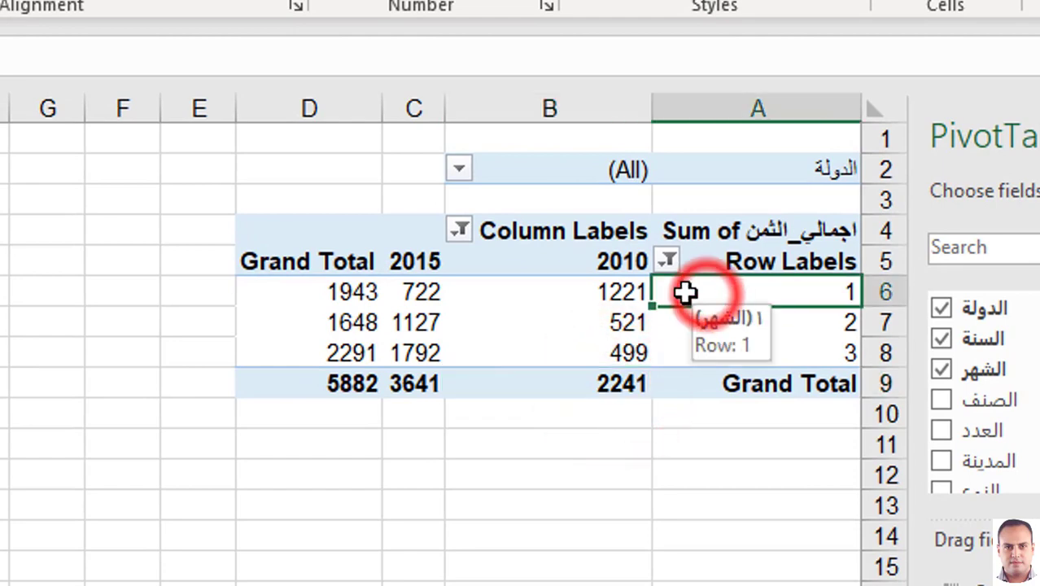
pyautogui.click(729, 329)
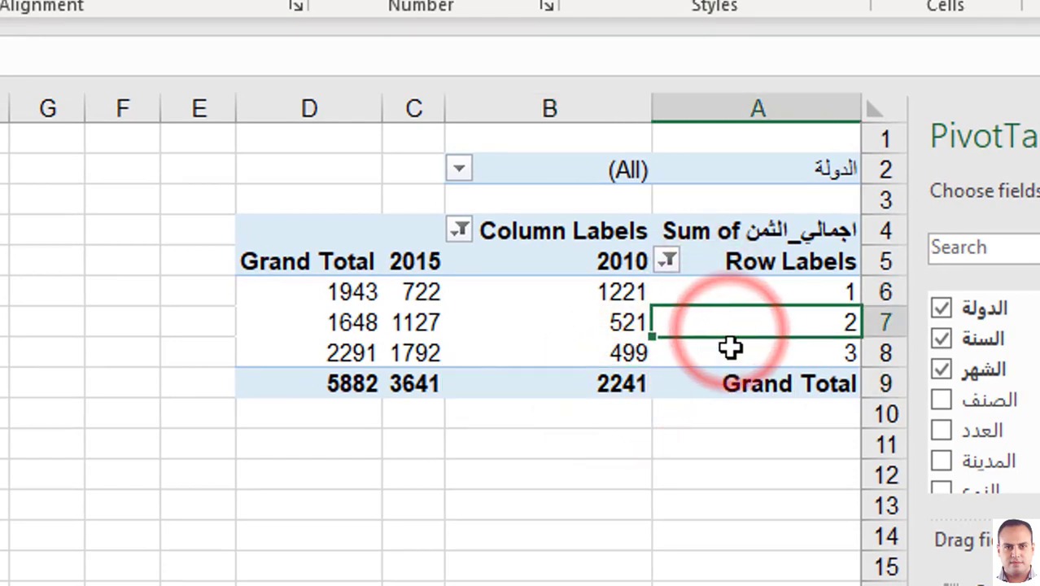
pyautogui.moveTo(732, 346); pyautogui.dragTo(732, 293)
pyautogui.click(586, 300)
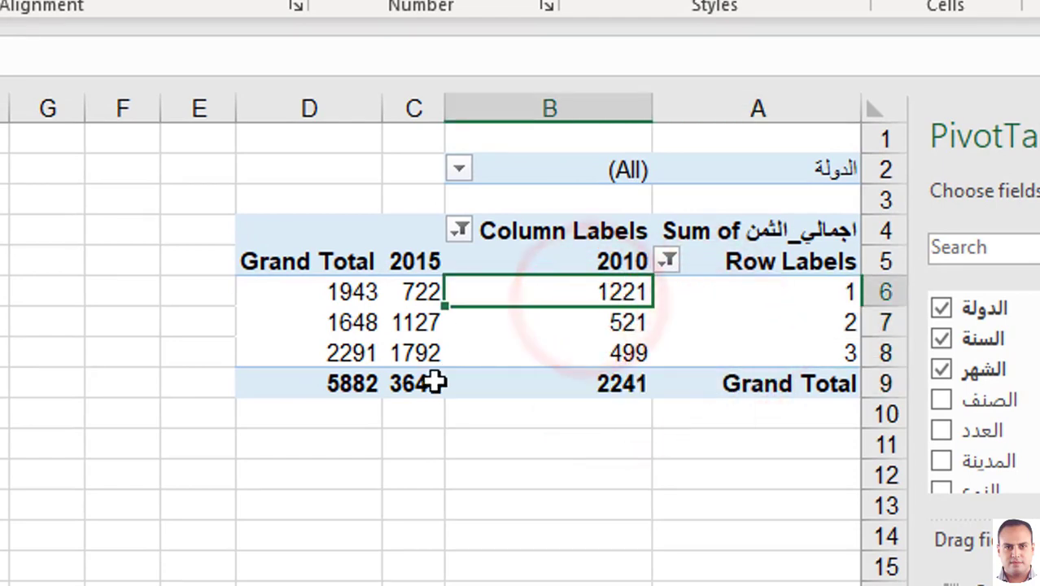
pyautogui.click(423, 381)
pyautogui.moveTo(1024, 273)
pyautogui.mouseDown()
pyautogui.moveTo(1024, 319)
pyautogui.moveTo(1022, 285)
pyautogui.mouseUp()
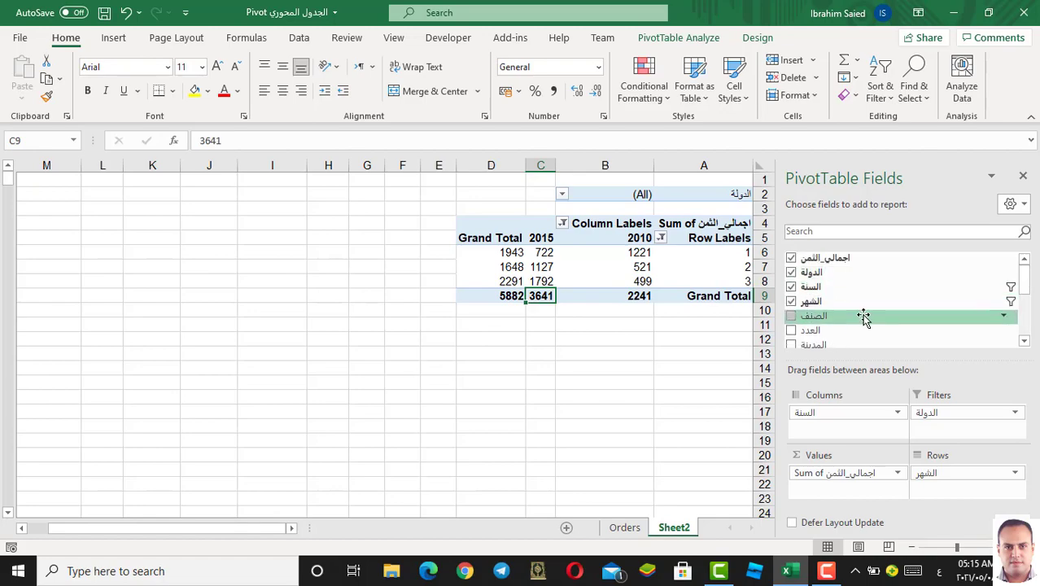
# Add الصنف as a report filter with multiple-item selection, showing only Product 1
pyautogui.moveTo(827, 317); pyautogui.dragTo(946, 433)
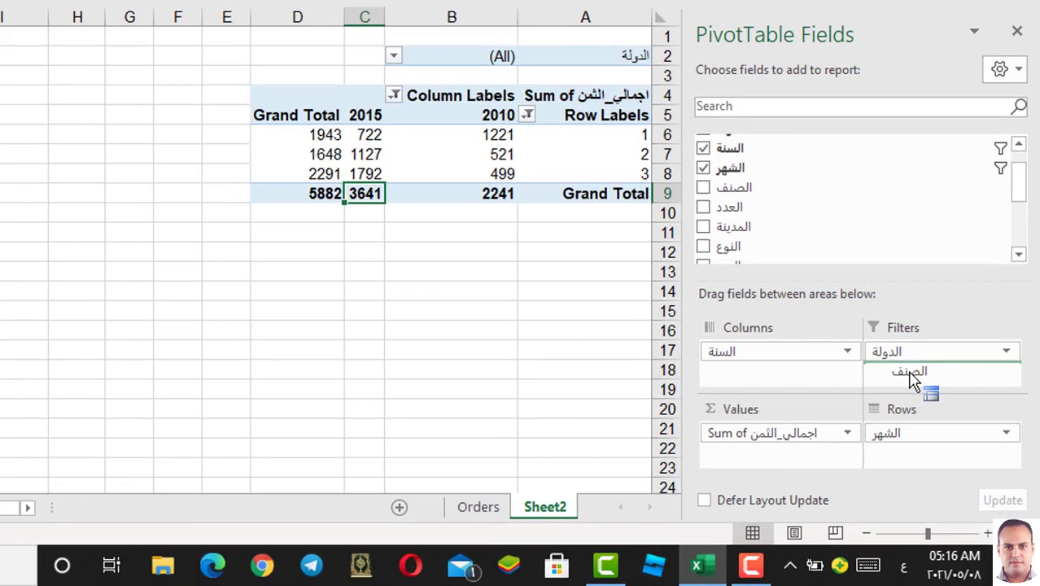
pyautogui.moveTo(911, 381); pyautogui.dragTo(910, 376)
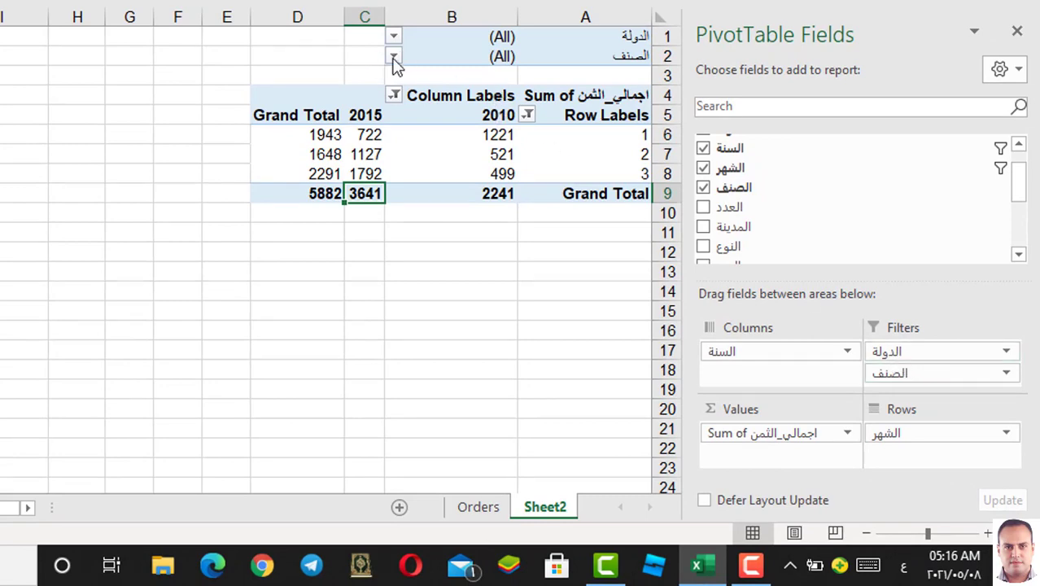
pyautogui.click(394, 59)
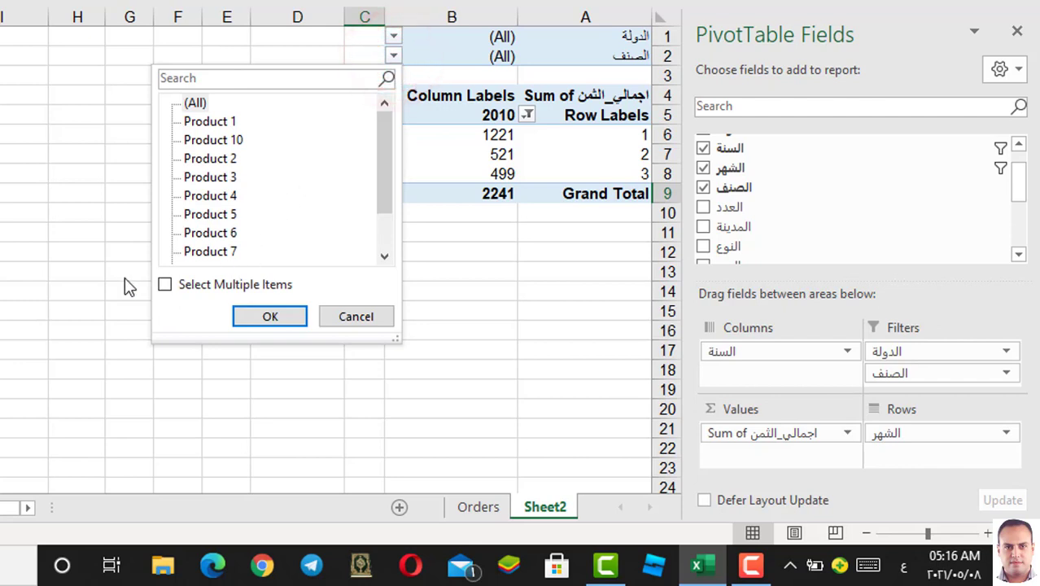
pyautogui.click(165, 284)
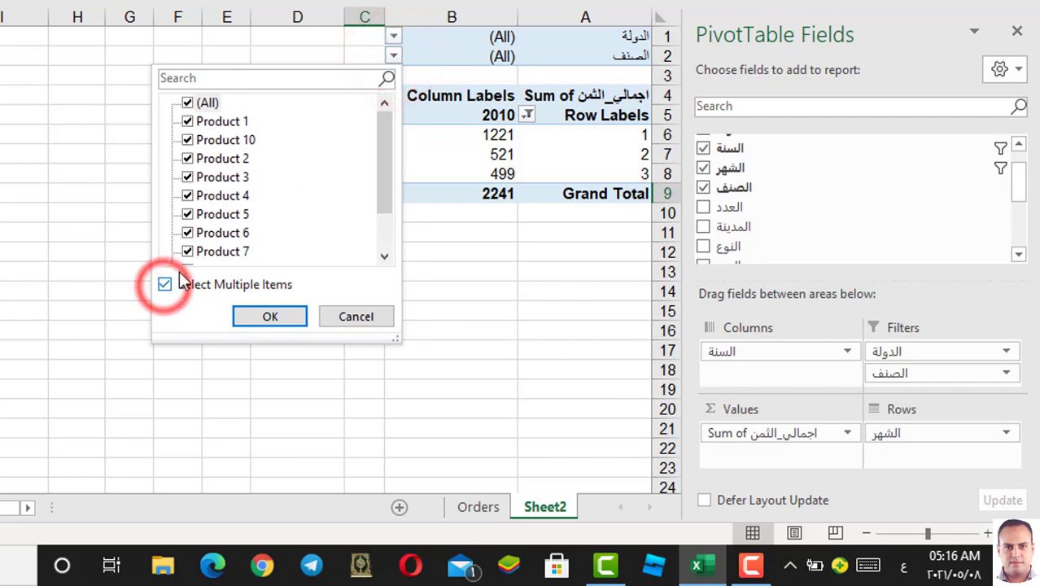
pyautogui.click(187, 103)
pyautogui.click(187, 122)
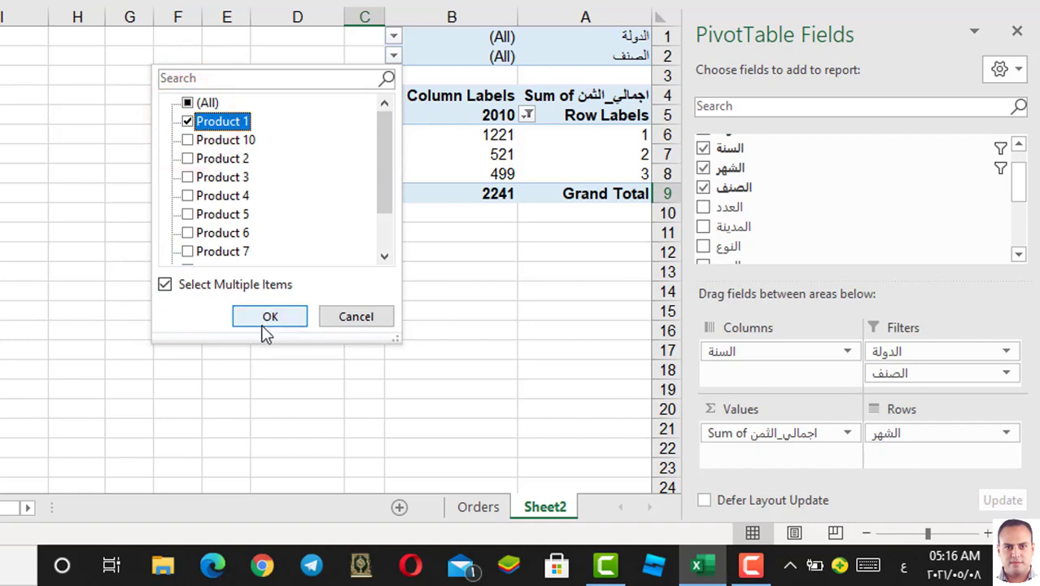
pyautogui.click(268, 317)
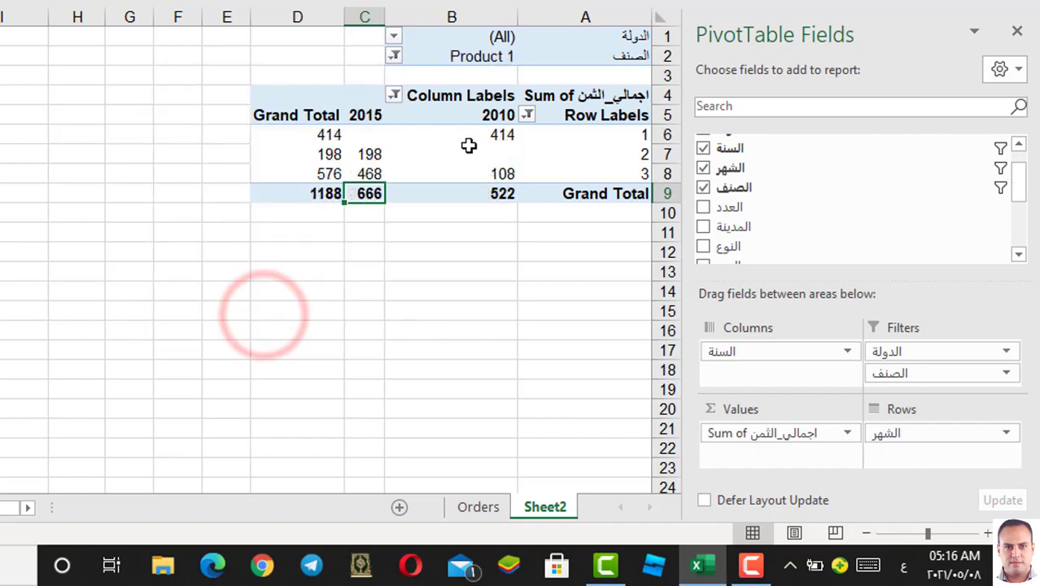
# Add Product 2 and Product 4 to the product filter (grand total 1736)
pyautogui.click(394, 55)
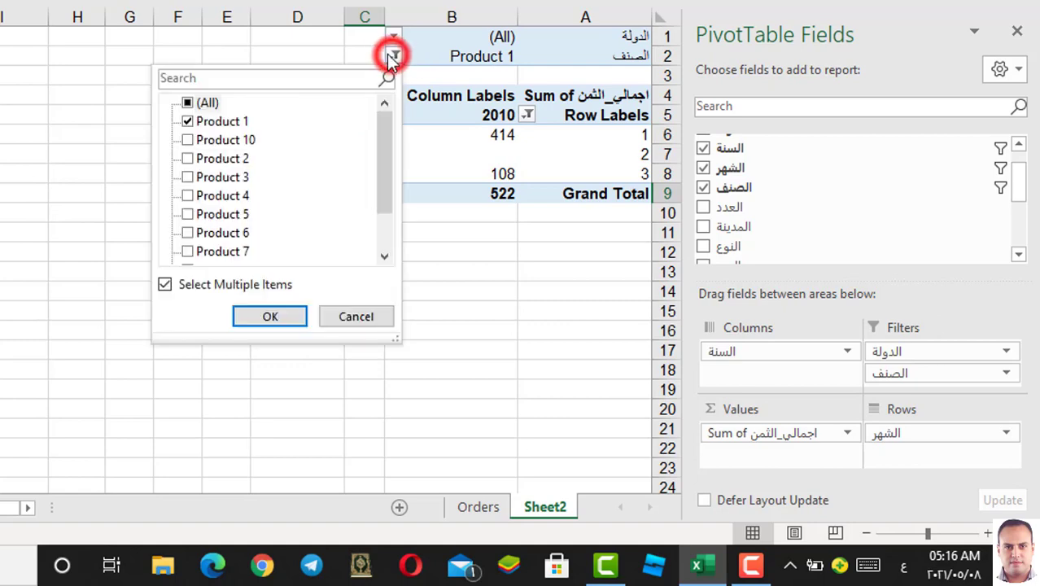
pyautogui.click(188, 160)
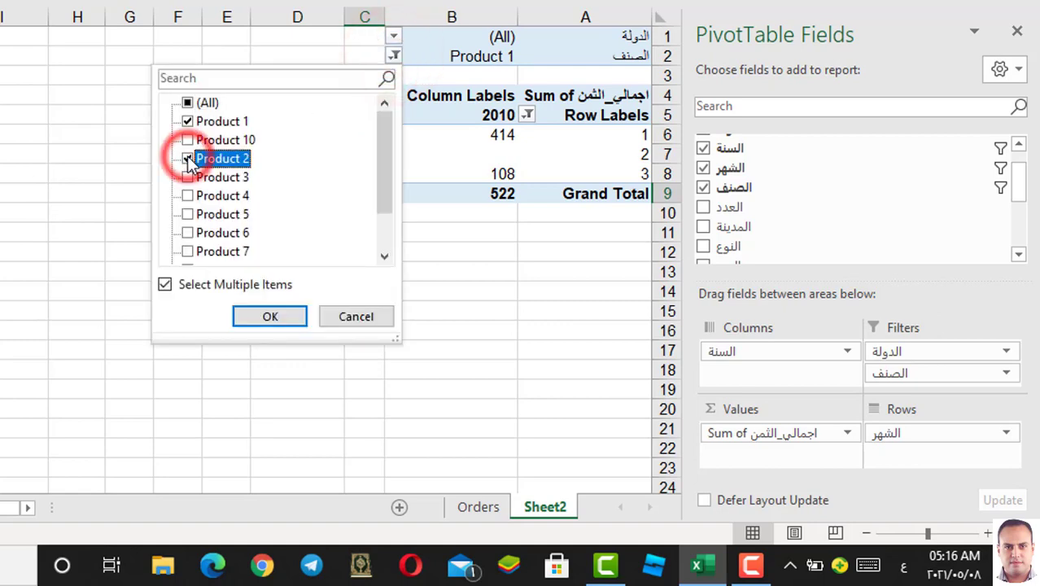
pyautogui.click(188, 196)
pyautogui.click(269, 316)
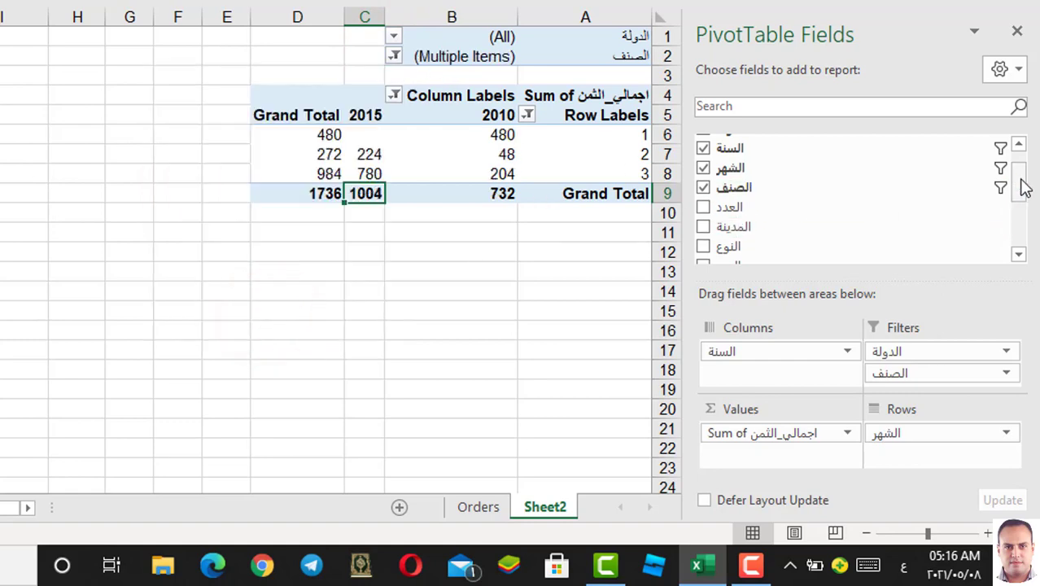
# Add the حجم_الطلب order-size field to the pivot rows
pyautogui.moveTo(1024, 189); pyautogui.dragTo(1024, 241)
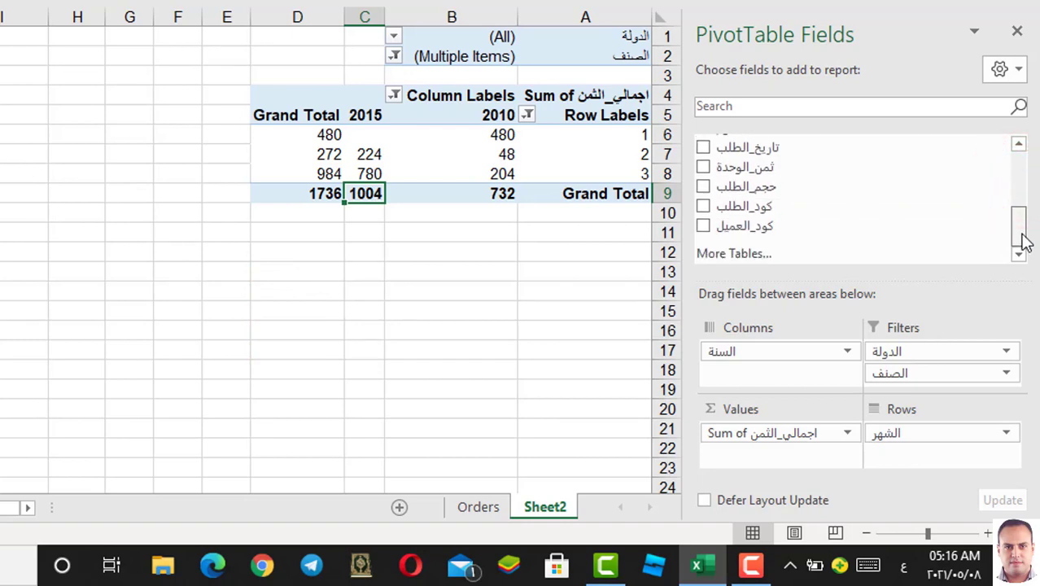
pyautogui.moveTo(1024, 241)
pyautogui.mouseDown()
pyautogui.moveTo(1022, 163)
pyautogui.moveTo(1022, 249)
pyautogui.mouseUp()
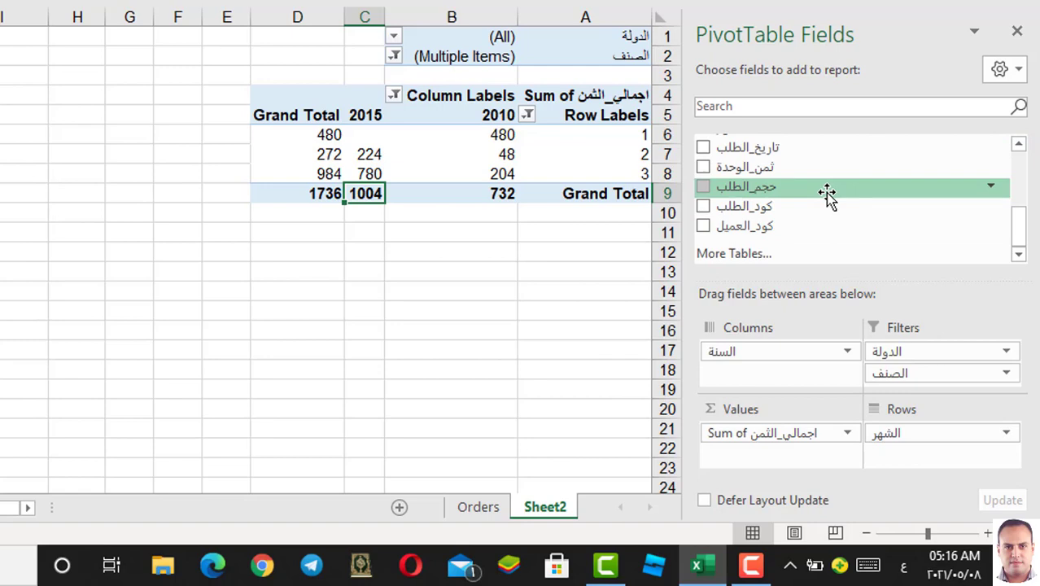
pyautogui.moveTo(825, 192); pyautogui.dragTo(829, 359)
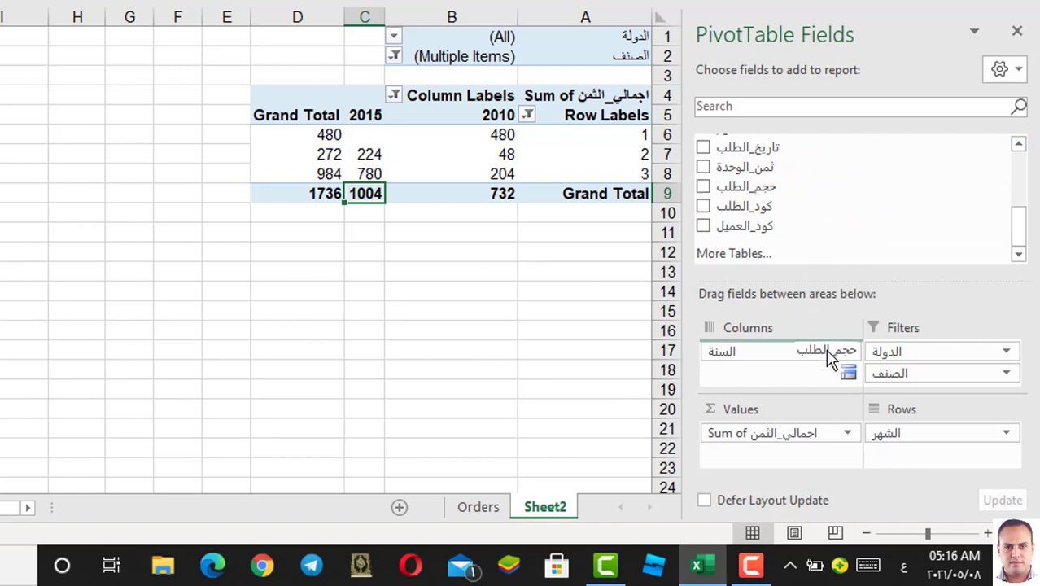
pyautogui.moveTo(829, 360); pyautogui.dragTo(928, 433)
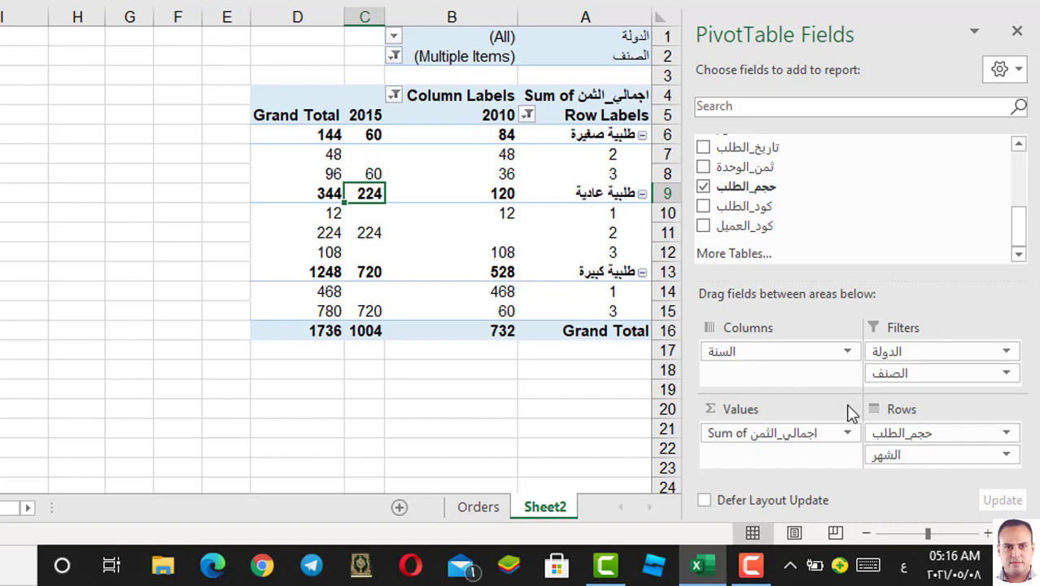
# Place order size above month in the rows: small 144, regular 344, large 1248
pyautogui.moveTo(918, 454); pyautogui.dragTo(928, 437)
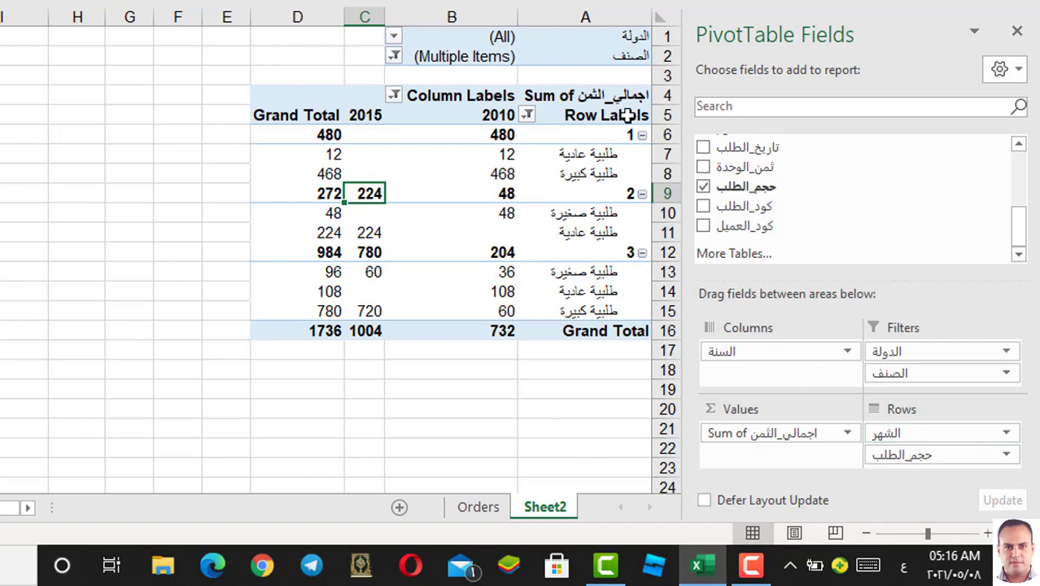
pyautogui.click(620, 134)
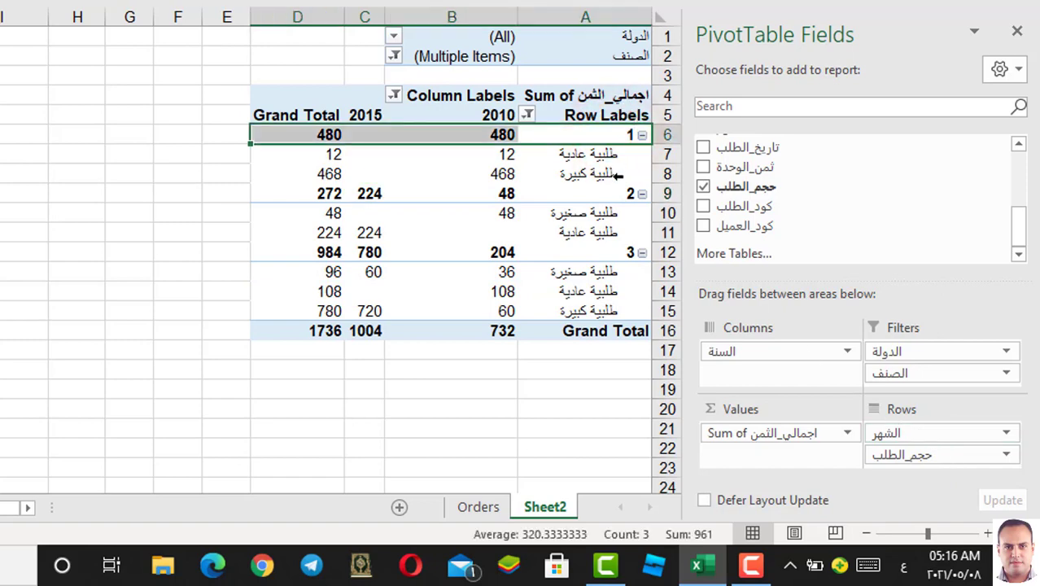
pyautogui.click(631, 276)
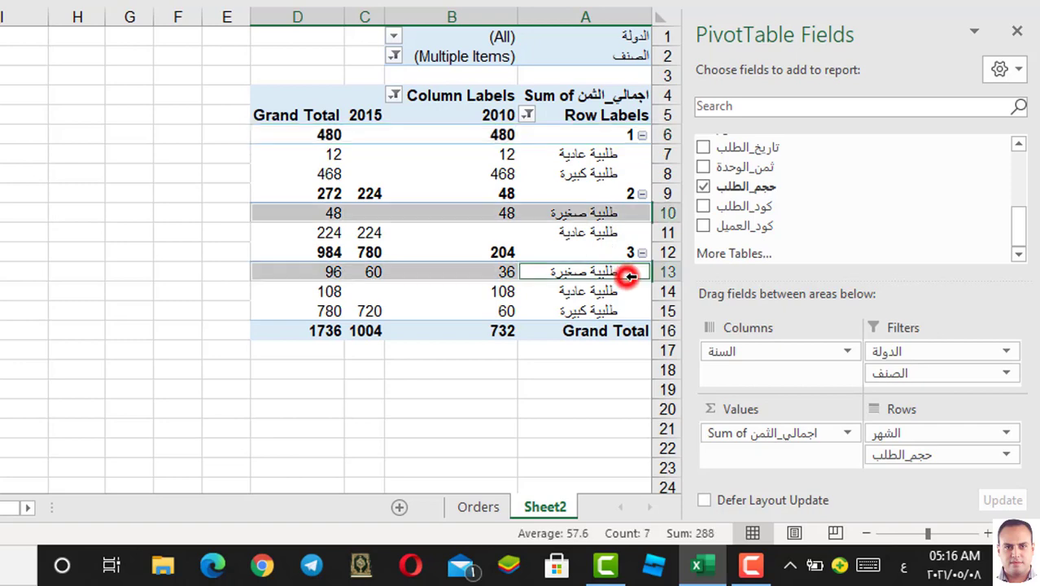
pyautogui.click(625, 291)
pyautogui.click(626, 310)
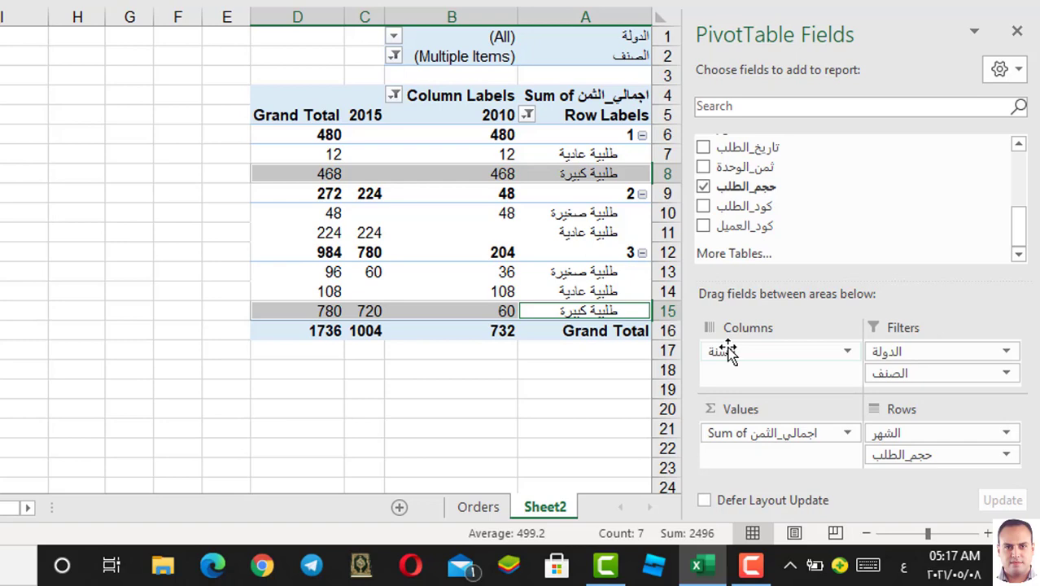
pyautogui.moveTo(918, 454); pyautogui.dragTo(920, 434)
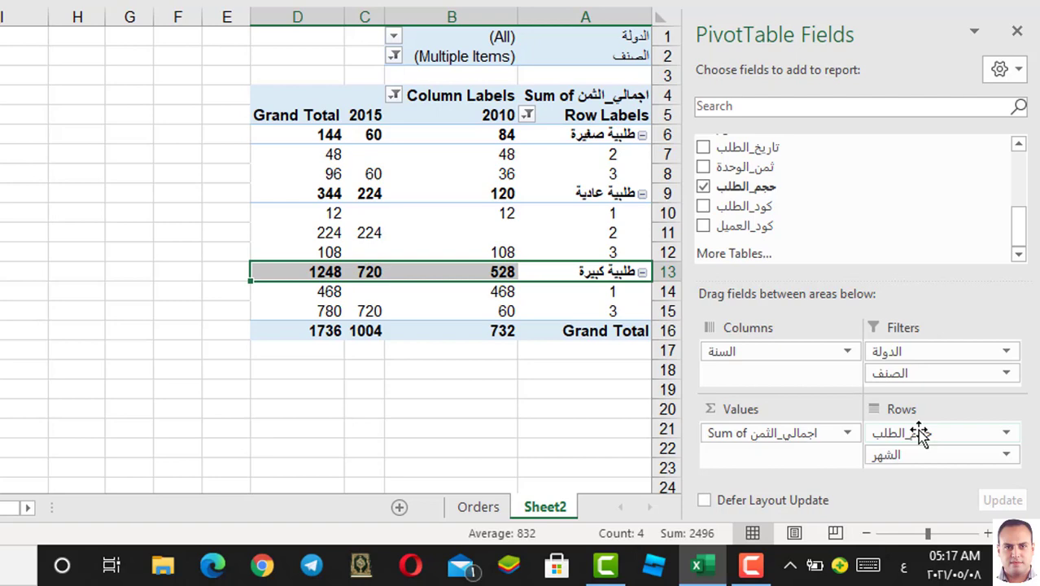
# Review months 1–3 under each order size and bring up the year filter choices
pyautogui.click(616, 192)
pyautogui.click(612, 212)
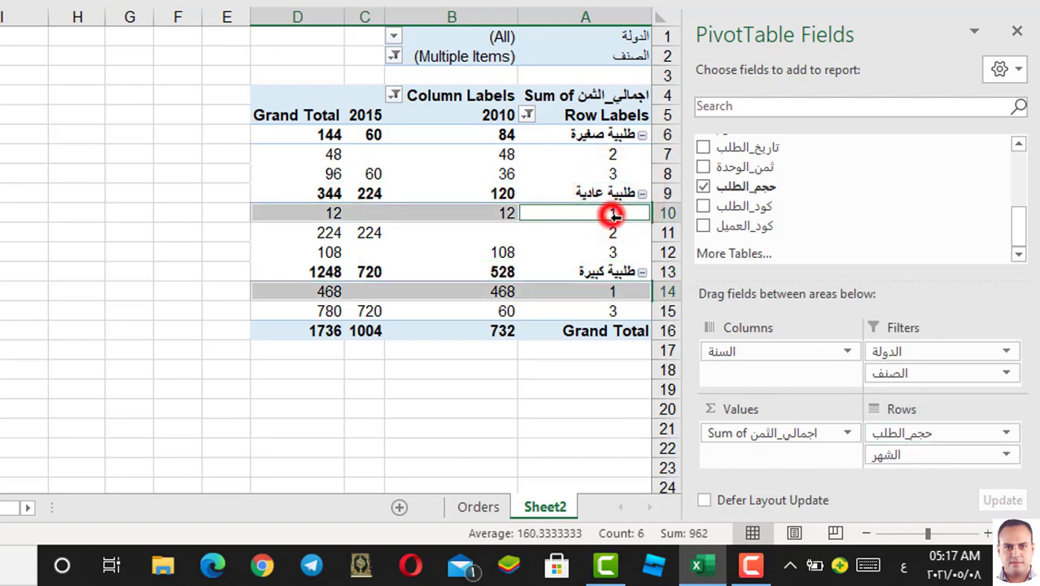
pyautogui.click(613, 233)
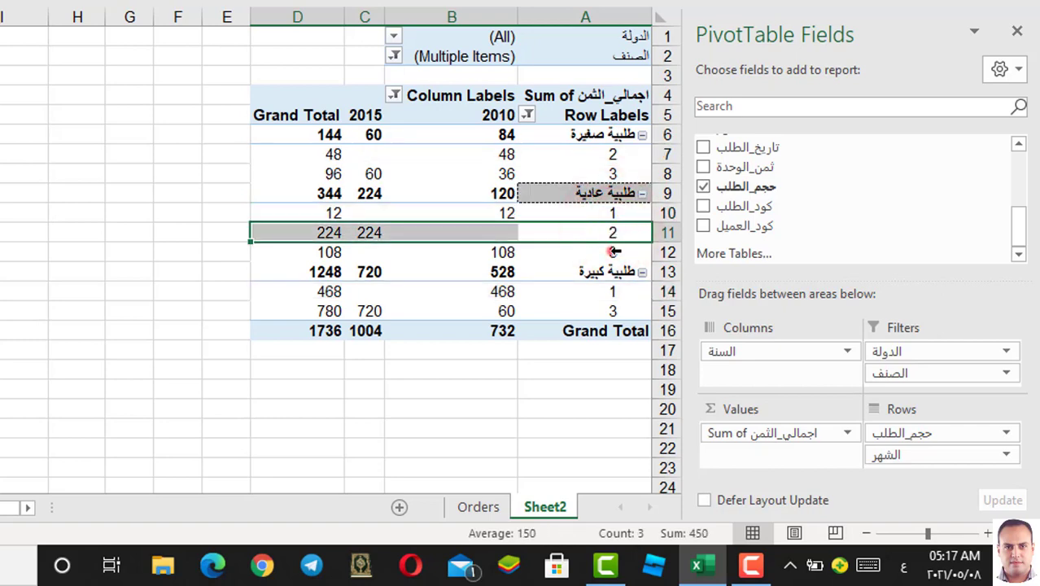
pyautogui.click(613, 253)
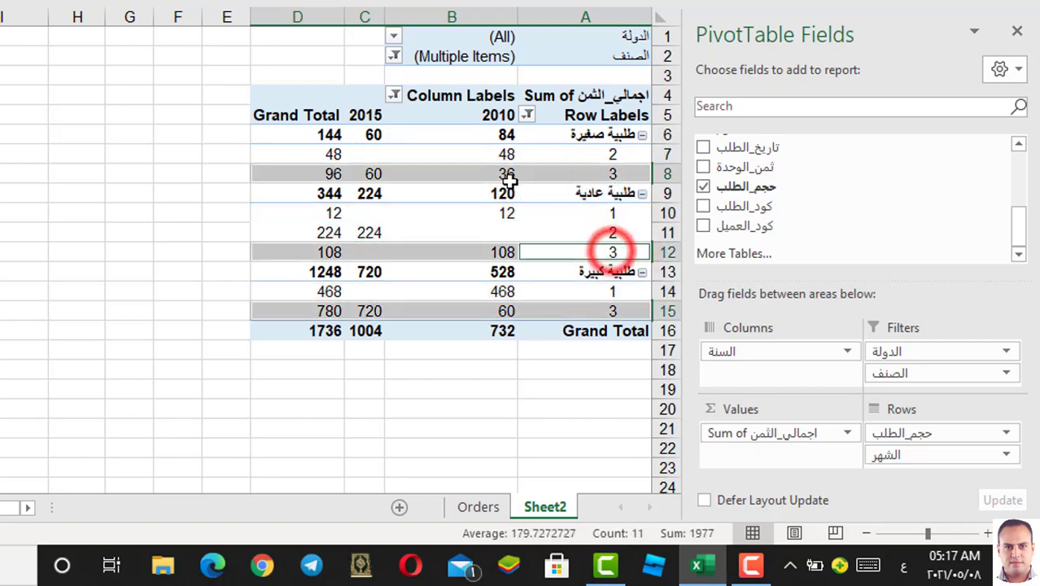
pyautogui.click(394, 97)
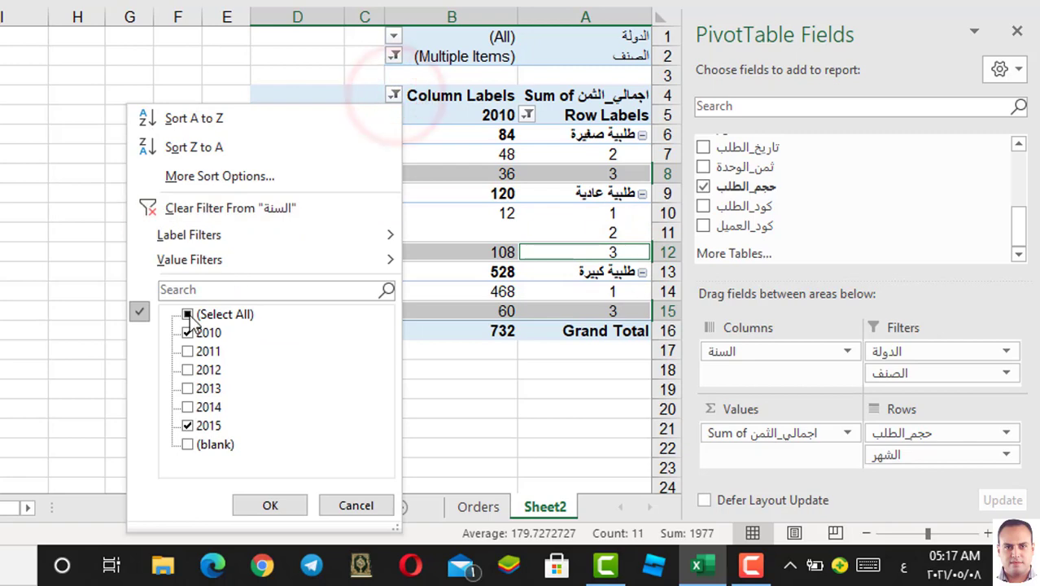
# Include all years 2010–2015 as columns and review the month rows (grand total 5514)
pyautogui.click(187, 314)
pyautogui.click(264, 505)
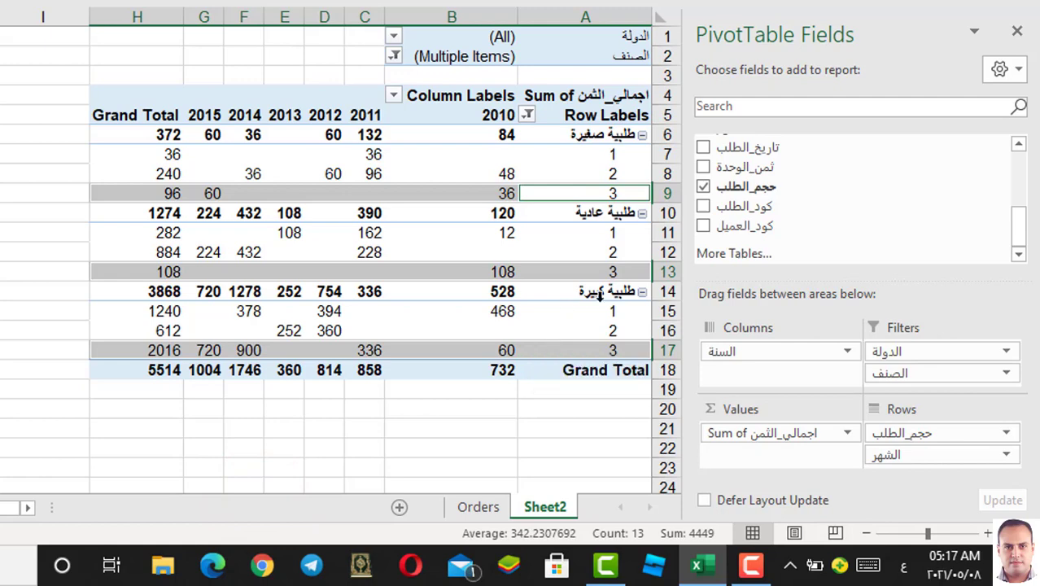
pyautogui.moveTo(1021, 221)
pyautogui.mouseDown()
pyautogui.moveTo(1029, 244)
pyautogui.moveTo(1026, 204)
pyautogui.mouseUp()
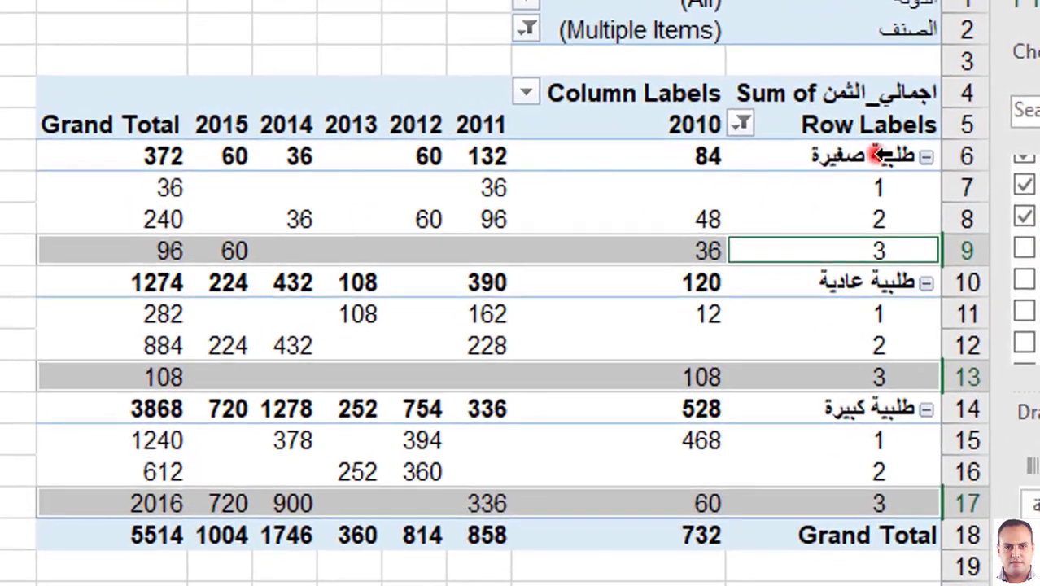
pyautogui.click(879, 155)
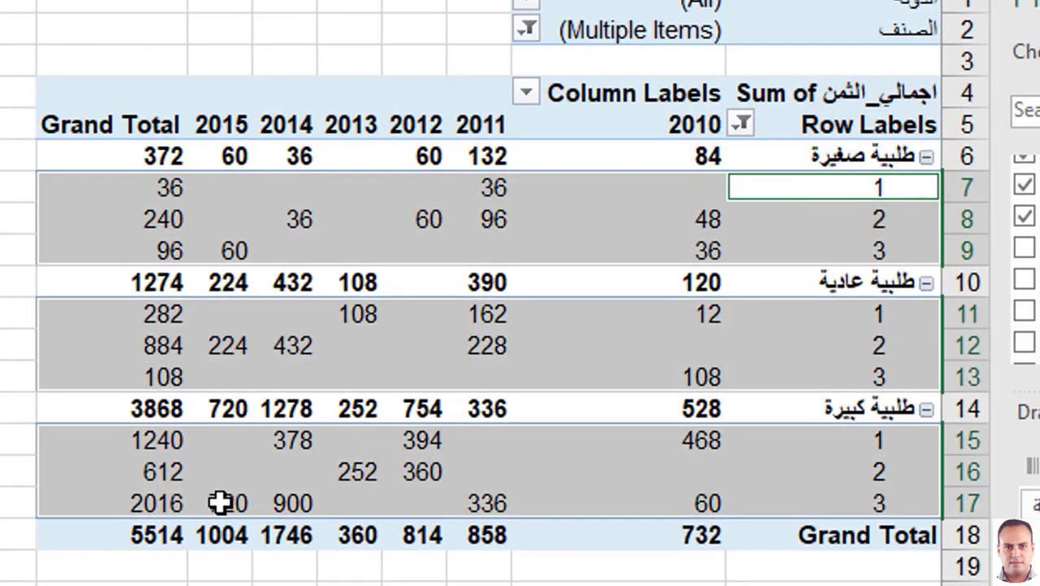
pyautogui.moveTo(219, 505)
pyautogui.mouseDown()
pyautogui.moveTo(787, 251)
pyautogui.moveTo(944, 156)
pyautogui.mouseUp()
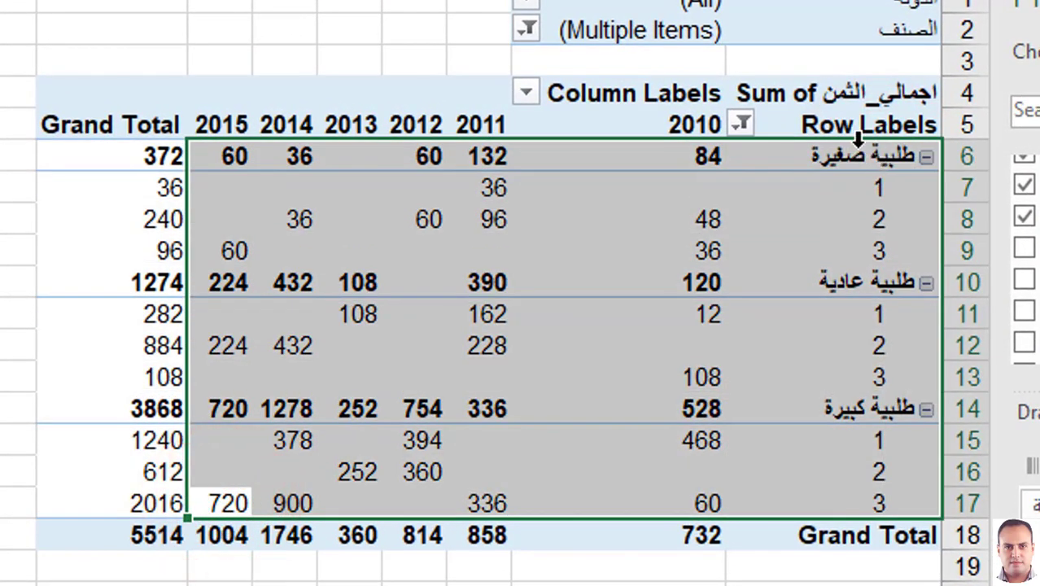
pyautogui.click(532, 346)
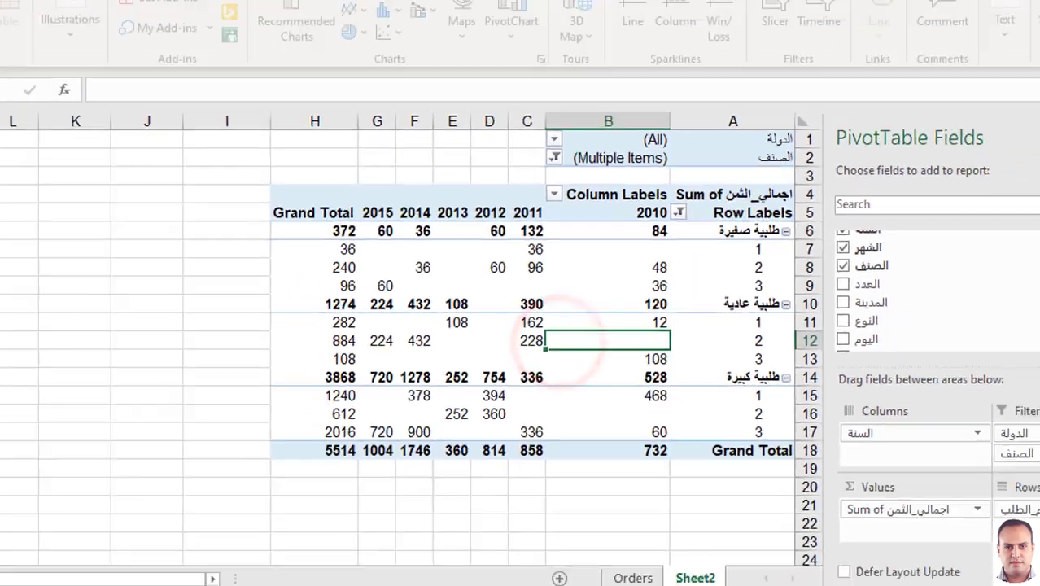
# Insert a 2-D Clustered Column PivotChart from the pivot data
pyautogui.click(113, 37)
pyautogui.click(407, 61)
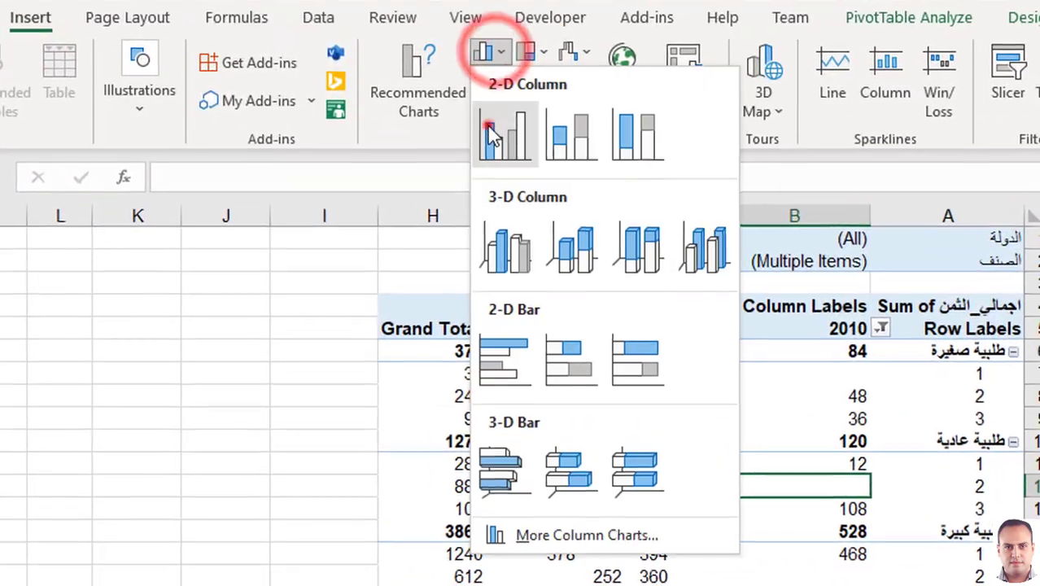
pyautogui.click(409, 108)
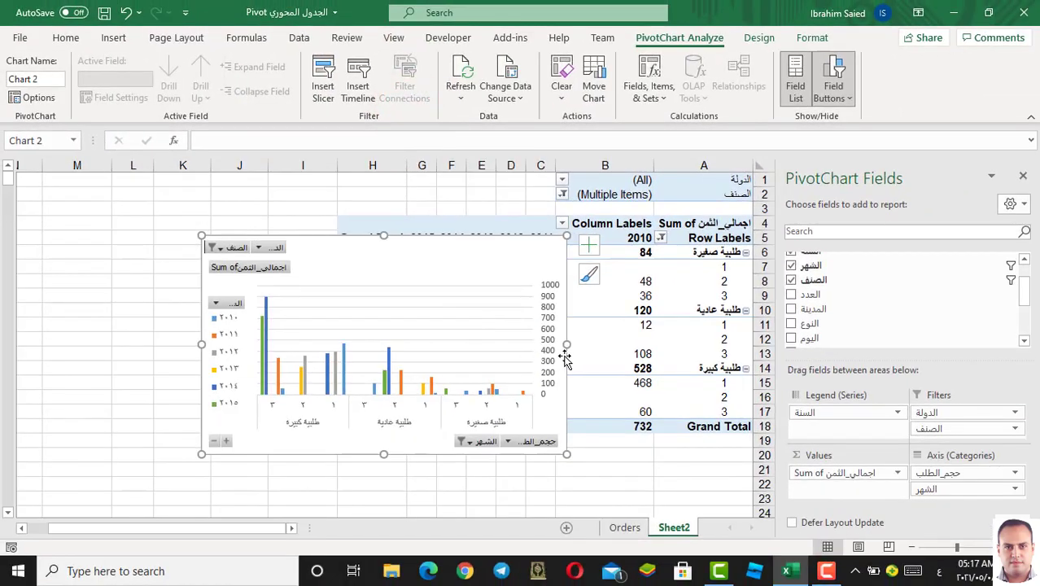
# Stretch the chart wider on both sides and much taller
pyautogui.moveTo(567, 347); pyautogui.dragTo(700, 346)
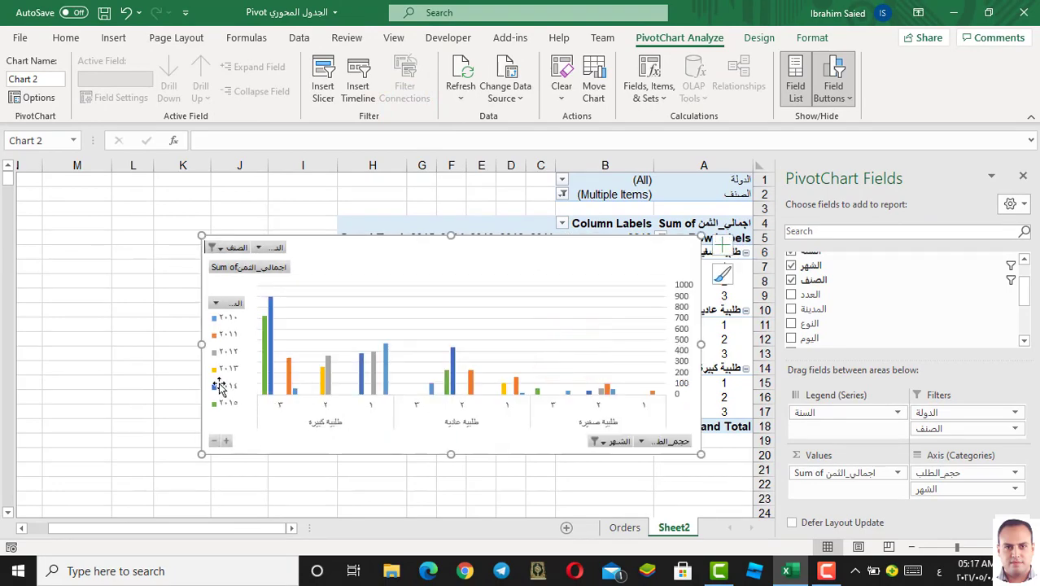
pyautogui.moveTo(204, 348); pyautogui.dragTo(130, 348)
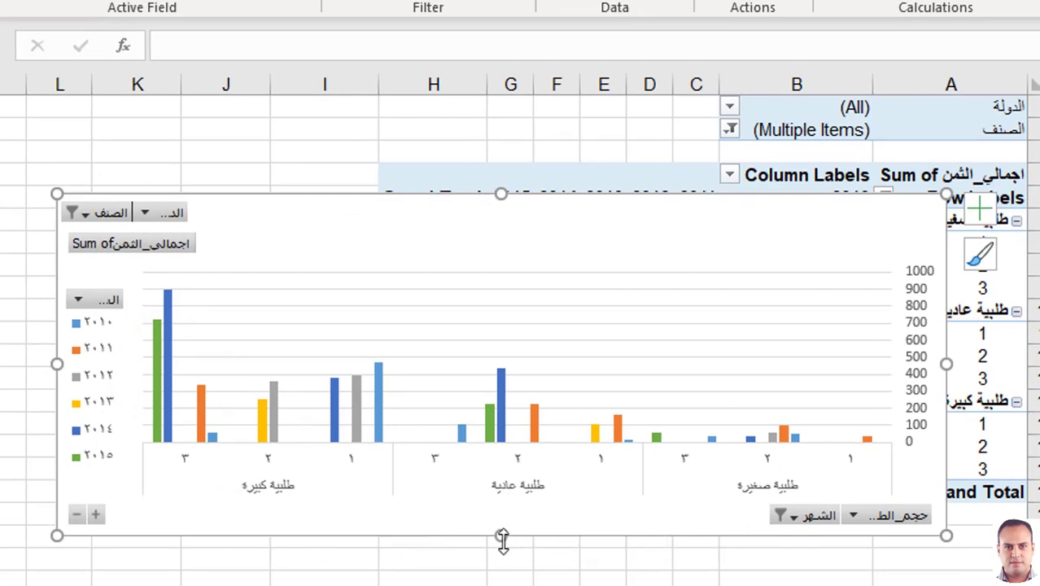
pyautogui.moveTo(501, 536); pyautogui.dragTo(498, 583)
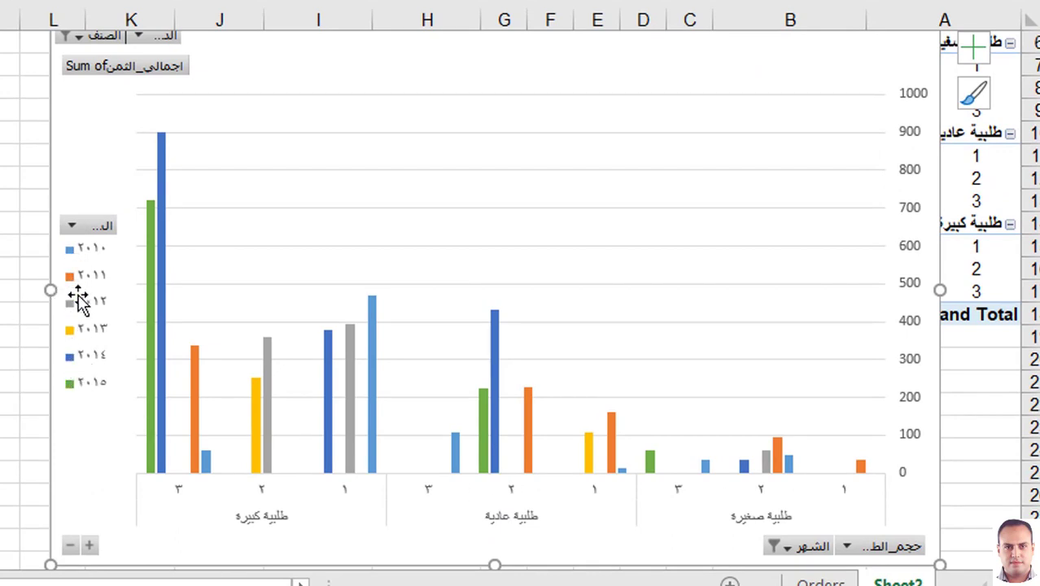
# Fill the 2014 series bars light blue
pyautogui.click(163, 319)
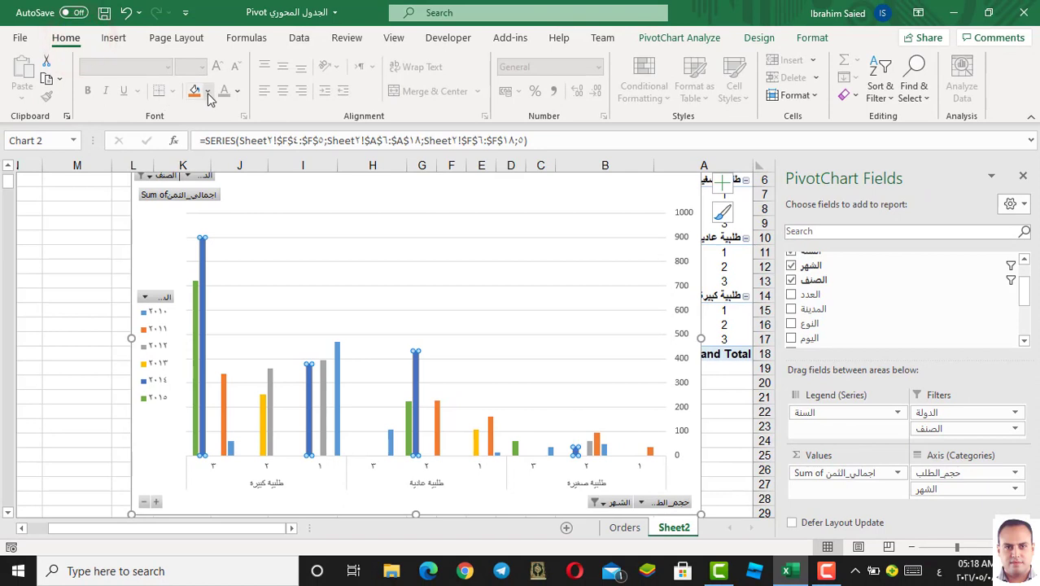
pyautogui.click(209, 92)
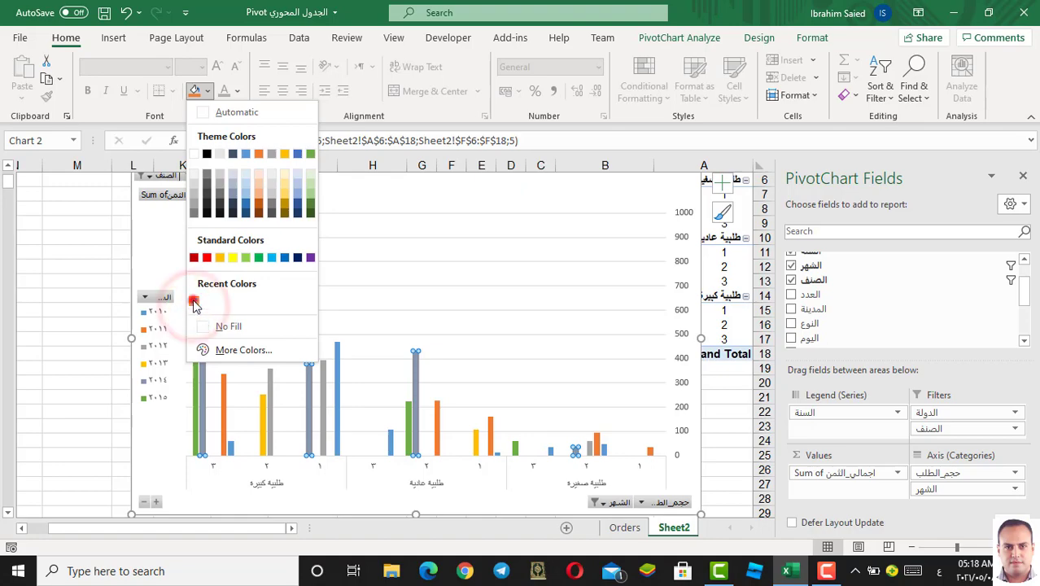
pyautogui.click(194, 308)
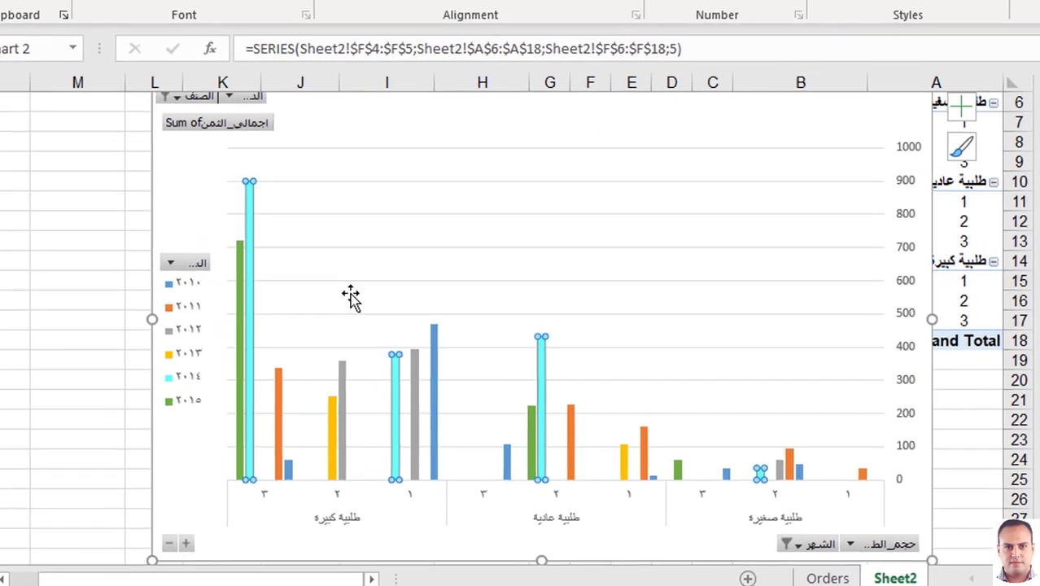
# Stretch the chart further to the left to space out the year columns
pyautogui.click(348, 281)
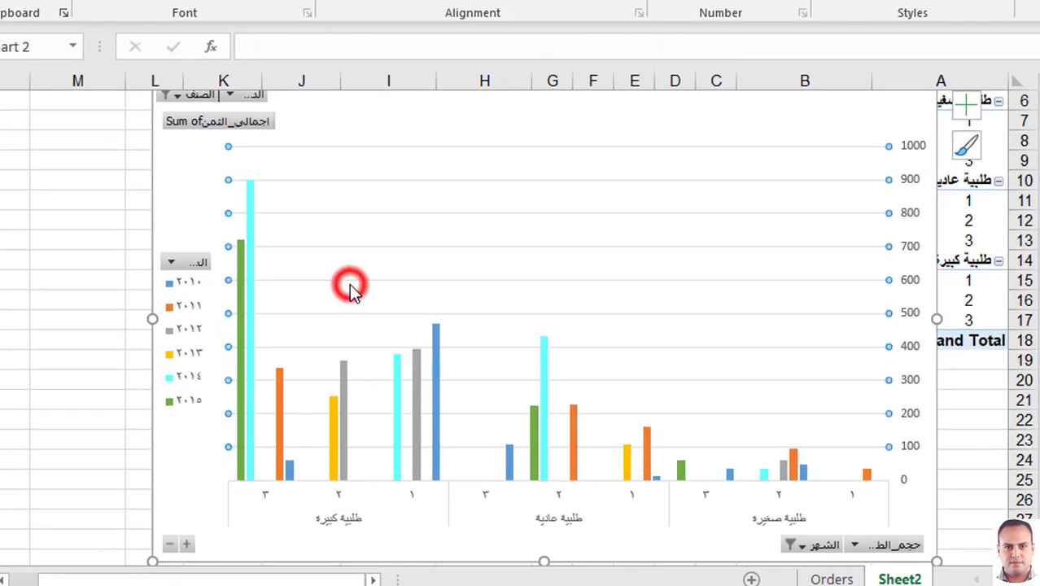
pyautogui.click(243, 407)
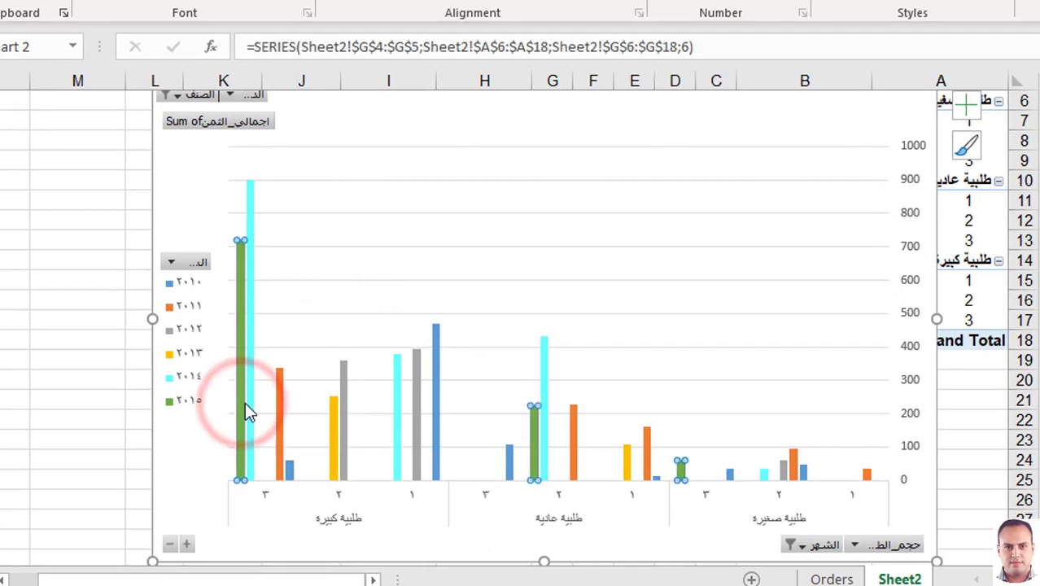
pyautogui.moveTo(279, 470)
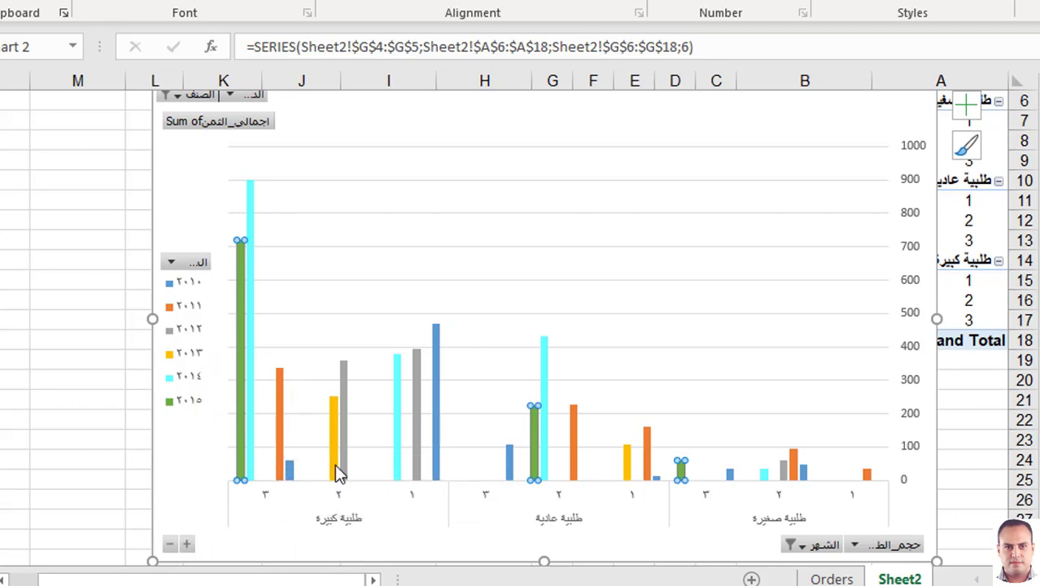
pyautogui.moveTo(338, 473)
pyautogui.moveTo(157, 319); pyautogui.dragTo(46, 298)
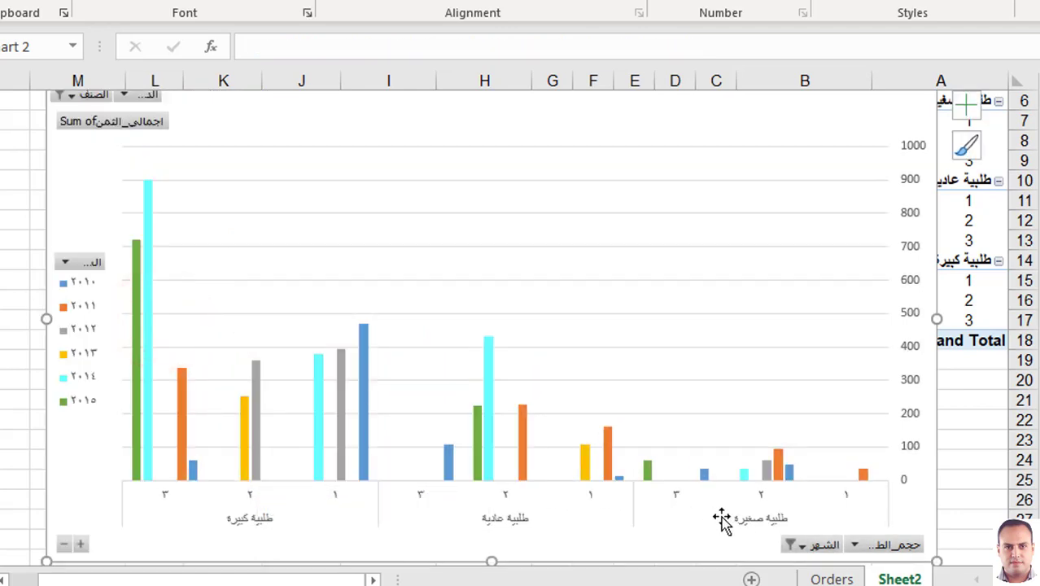
pyautogui.click(936, 448)
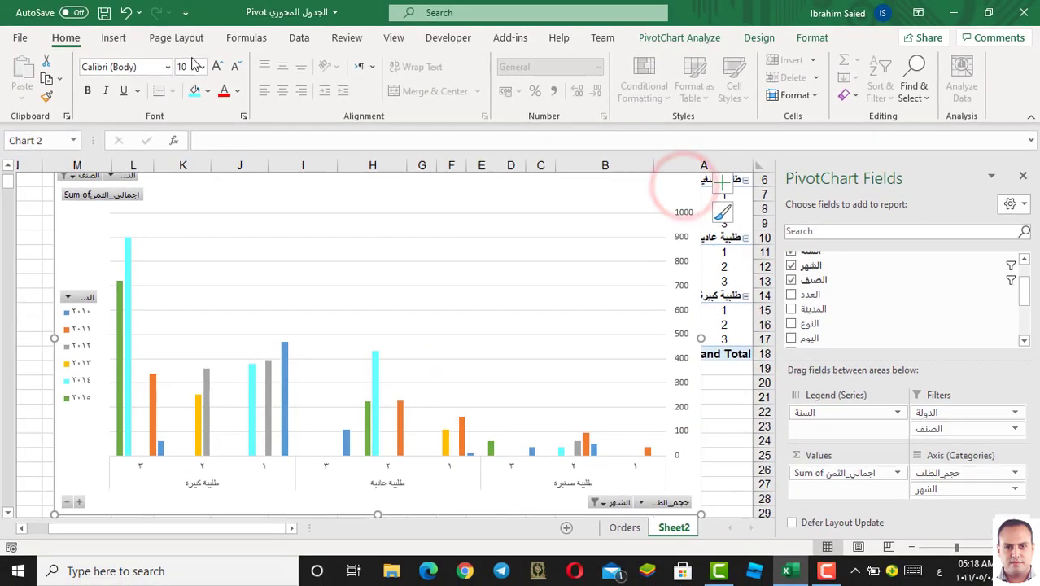
# Make the chart text 14 pt, bold and automatic black, then move the chart left
pyautogui.click(218, 67)
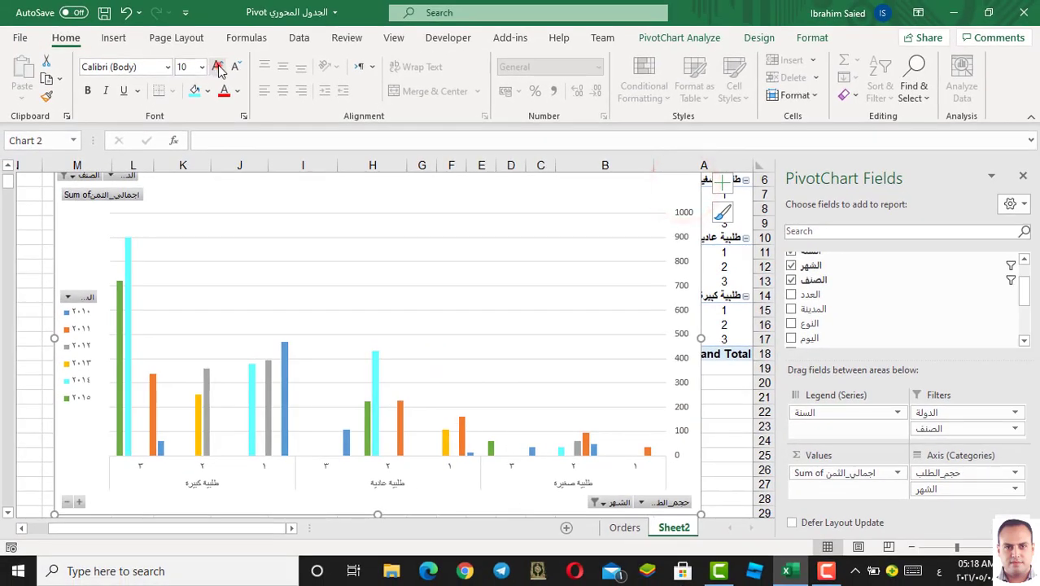
pyautogui.click(218, 66)
pyautogui.click(218, 67)
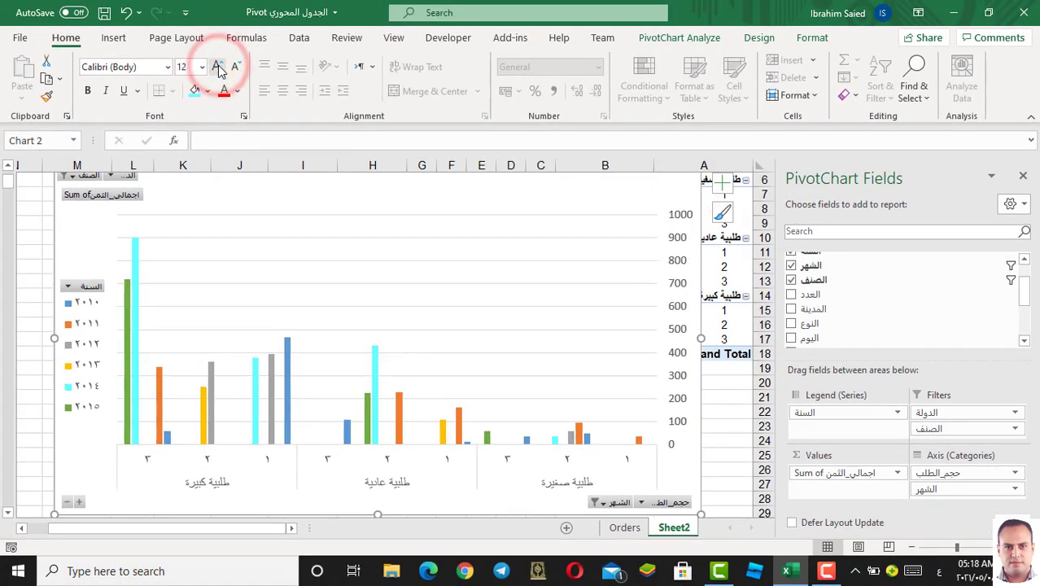
pyautogui.click(236, 91)
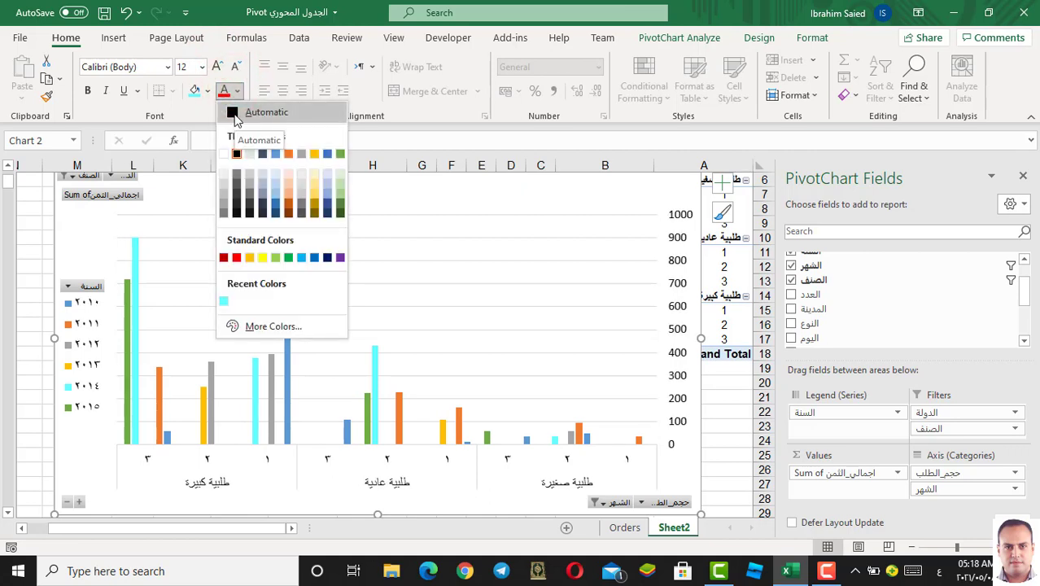
pyautogui.click(235, 117)
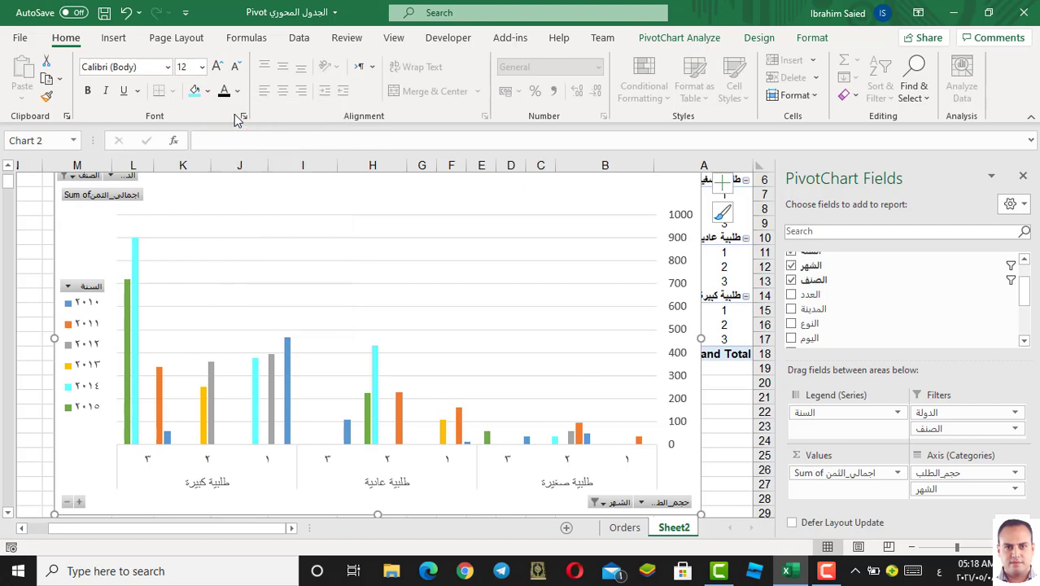
pyautogui.click(215, 68)
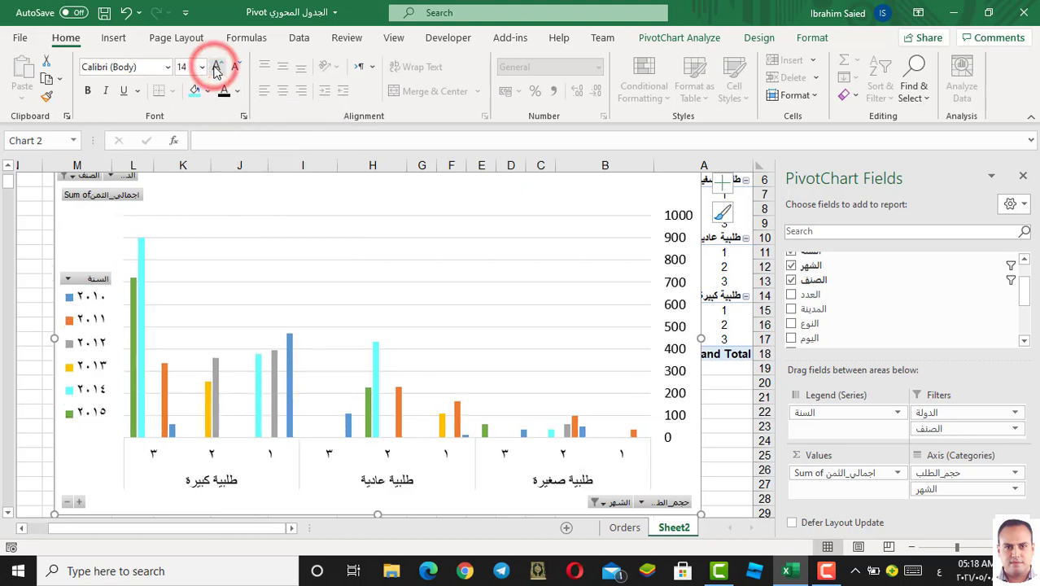
pyautogui.click(90, 90)
pyautogui.click(701, 429)
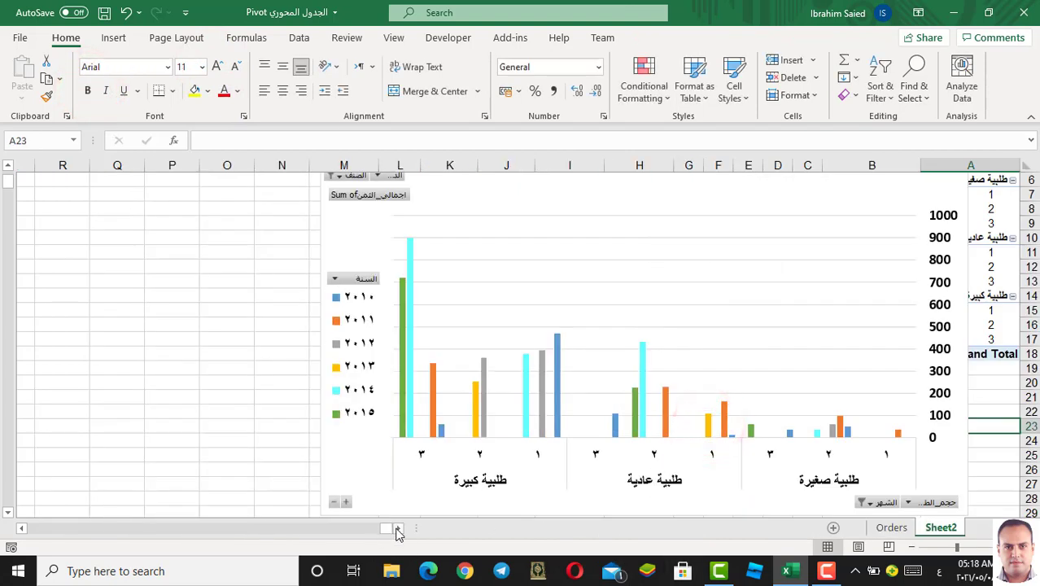
pyautogui.moveTo(636, 187)
pyautogui.mouseDown()
pyautogui.moveTo(457, 202)
pyautogui.moveTo(403, 186)
pyautogui.mouseUp()
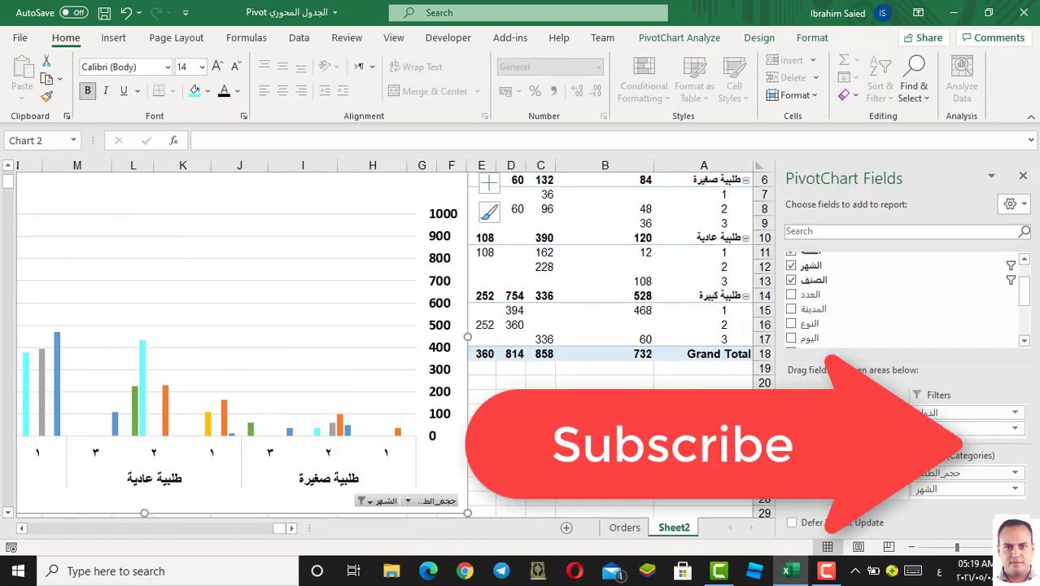